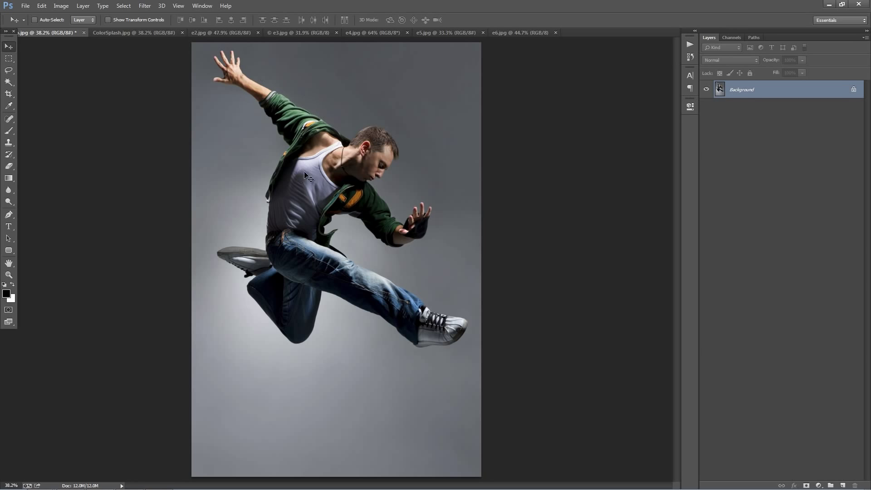
Browse the example posters (ColorSplash, e2–e6), then close them, leaving only the dancer photo
left_click(113, 32)
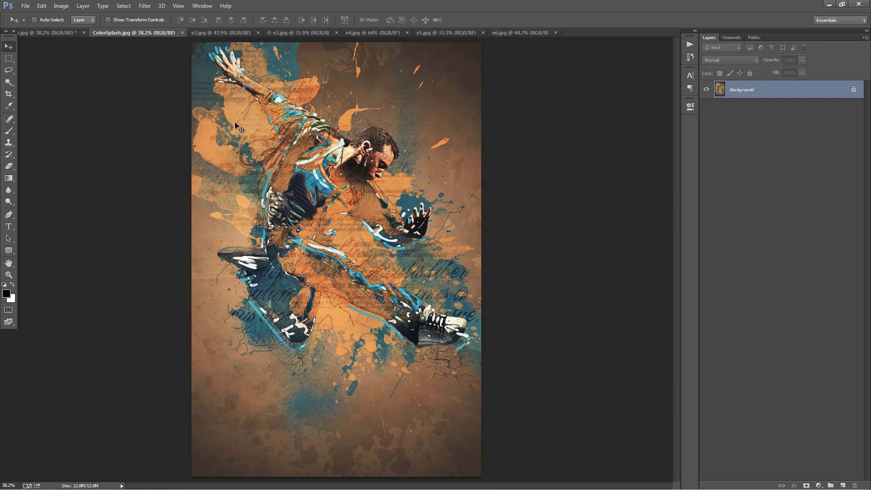
left_click(215, 34)
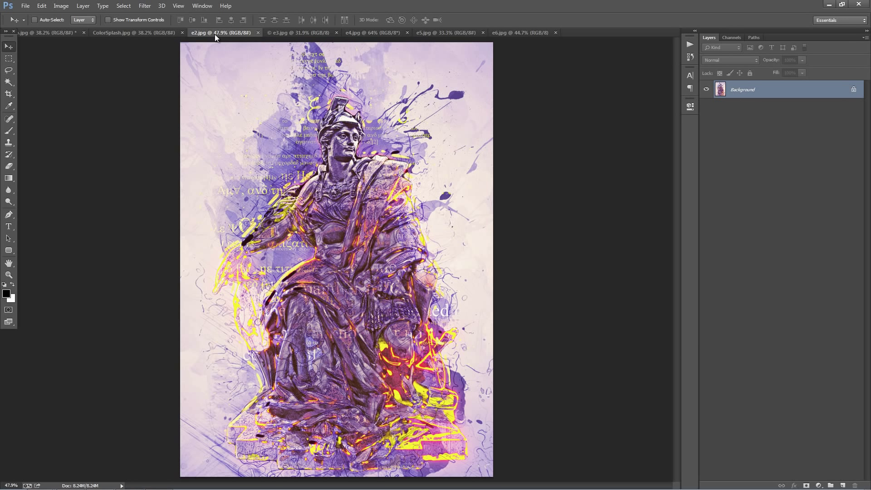
left_click(276, 34)
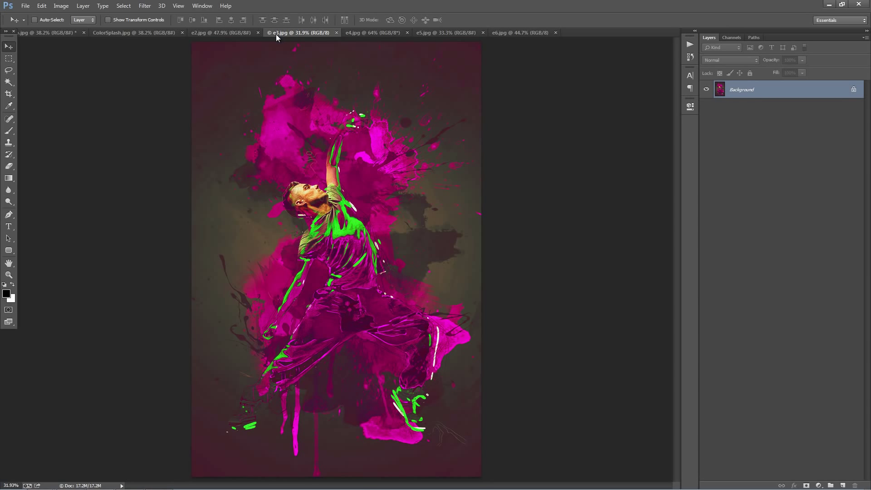
left_click(369, 33)
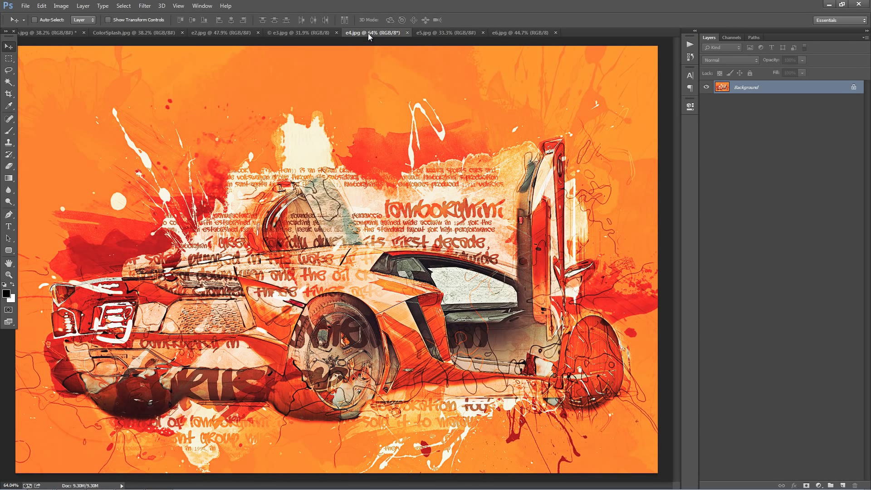
left_click(445, 34)
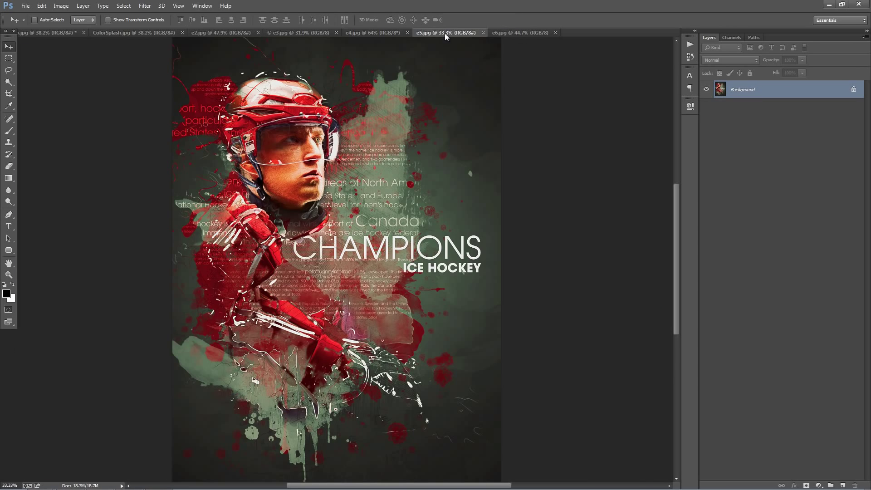
left_click(517, 35)
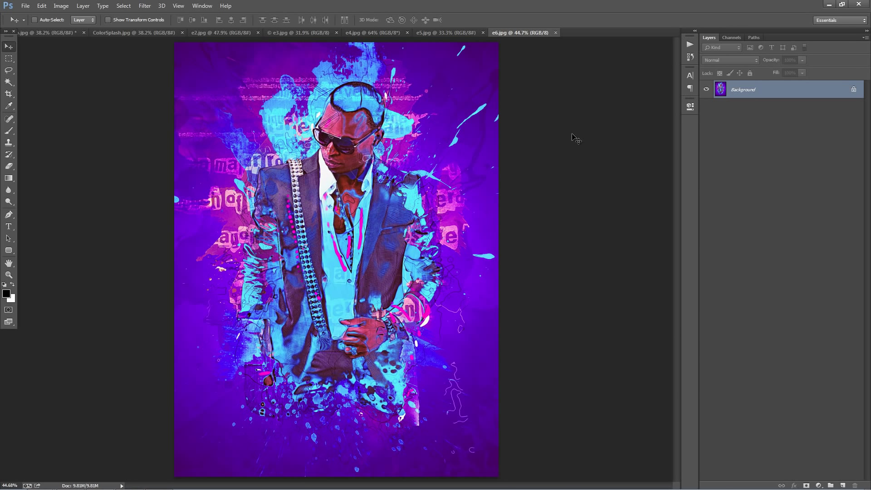
key("ctrl+w")
key("ctrl+w")
key("ctrl+w")
key("ctrl+w")
key("ctrl+w")
key("ctrl+w")
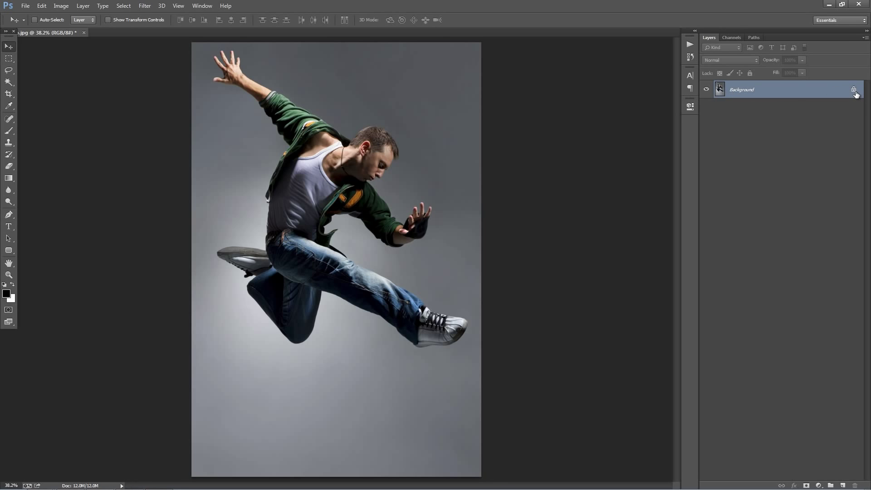
key("ctrl+j")
left_click(789, 108)
key("Delete")
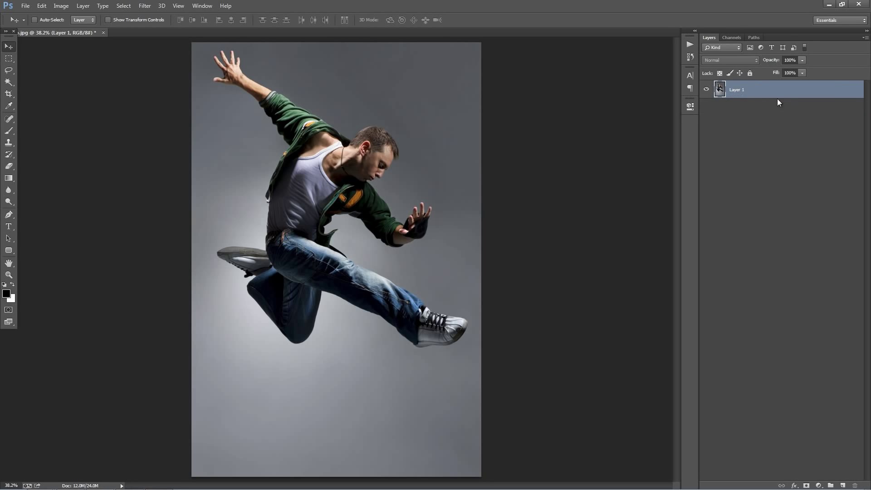
left_click(61, 5)
mouse_move(89, 9)
mouse_move(113, 17)
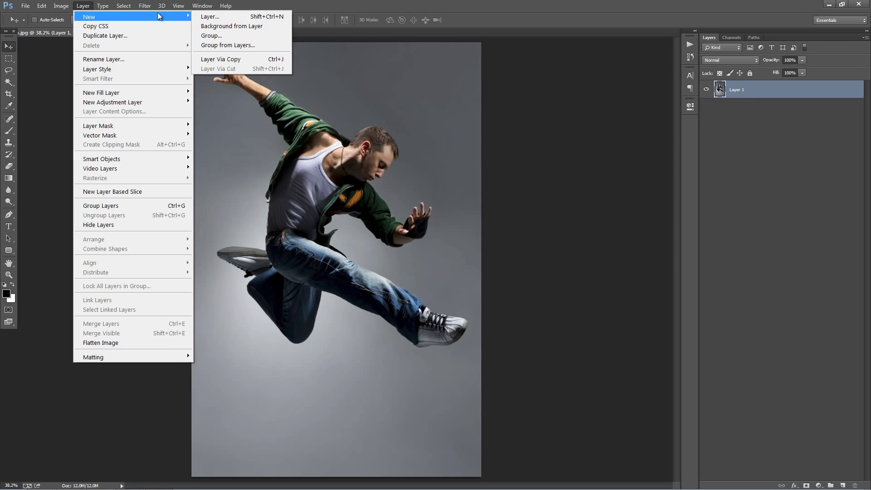
left_click(238, 27)
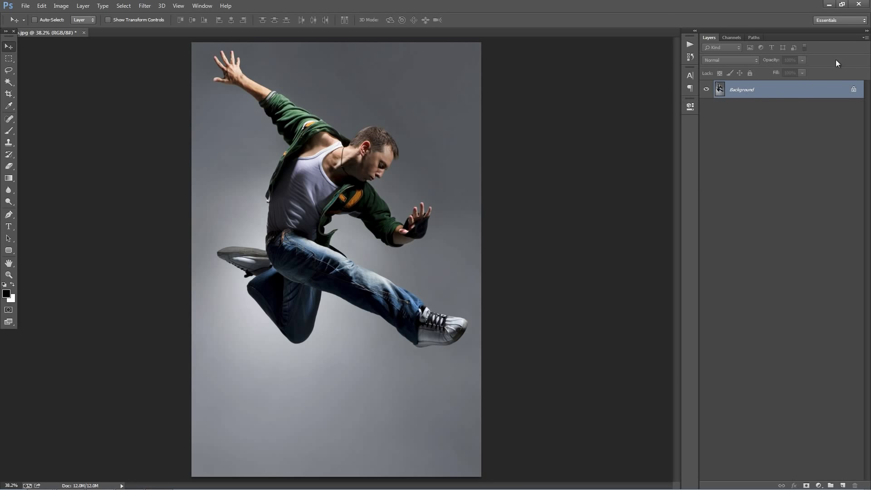
left_click(865, 38)
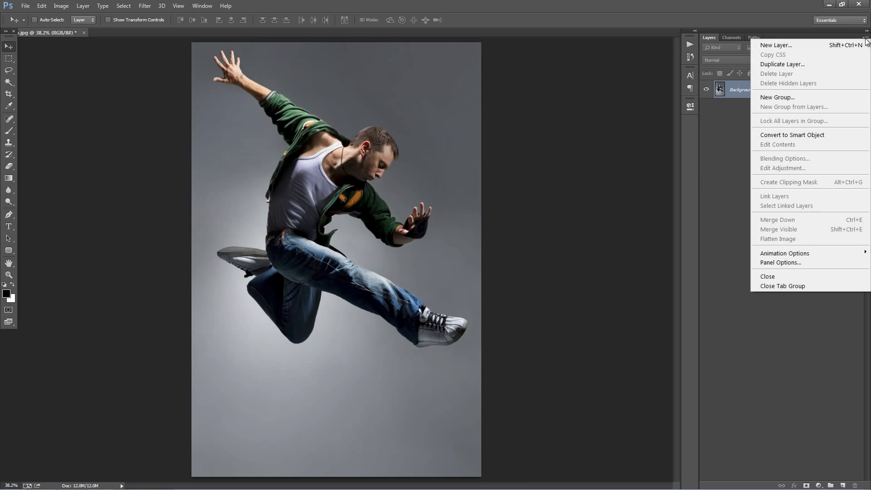
left_click(790, 262)
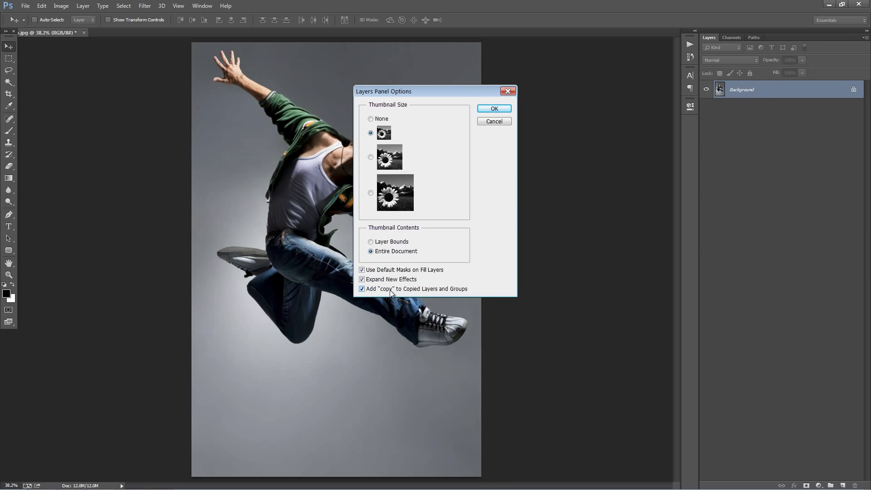
left_click(489, 109)
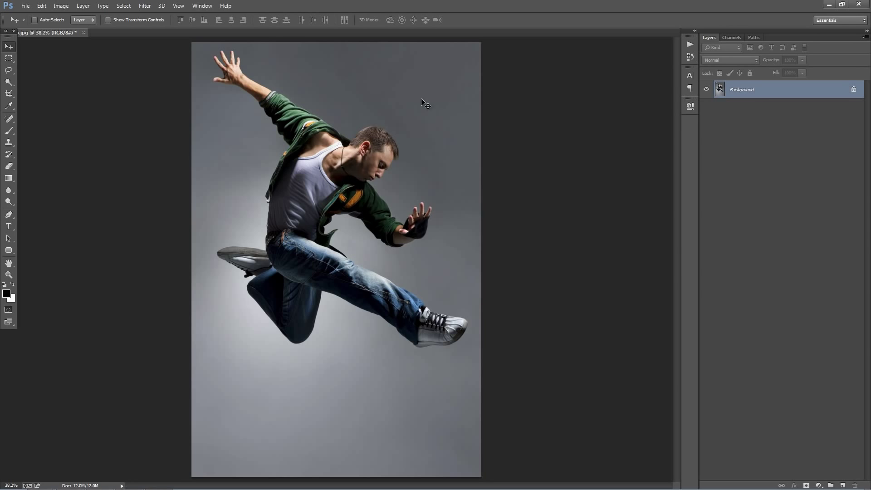
left_click(61, 6)
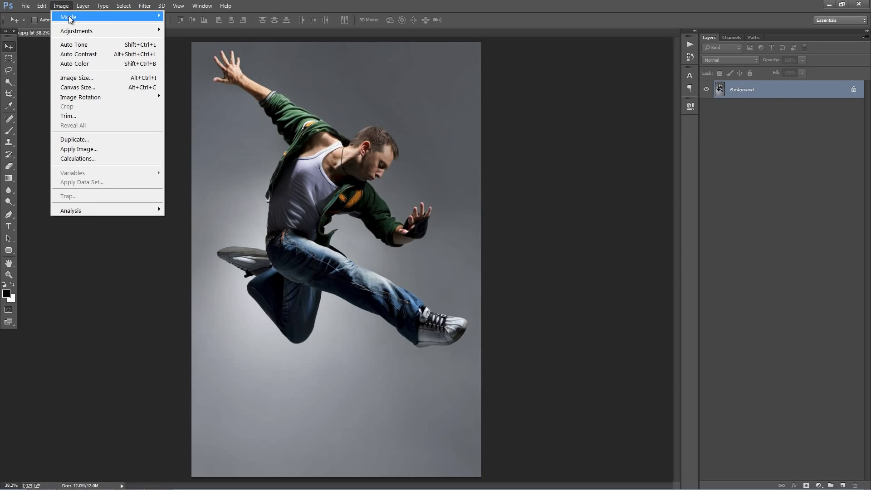
mouse_move(70, 19)
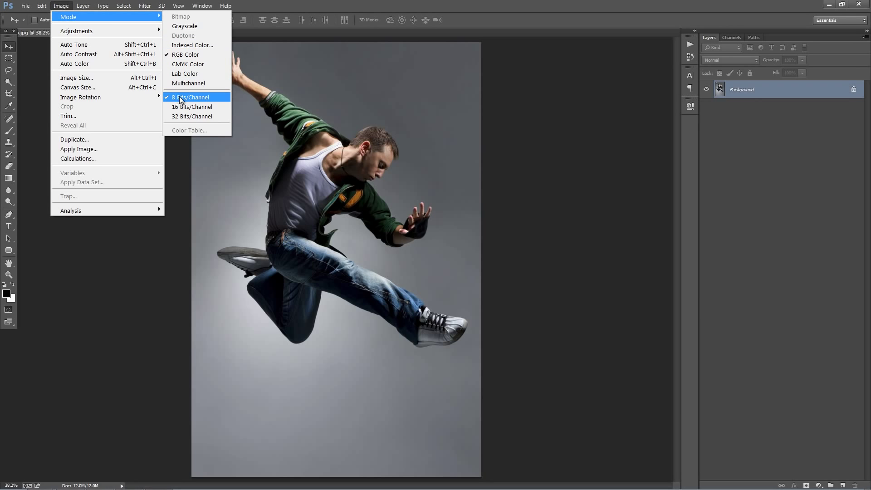
left_click(331, 107)
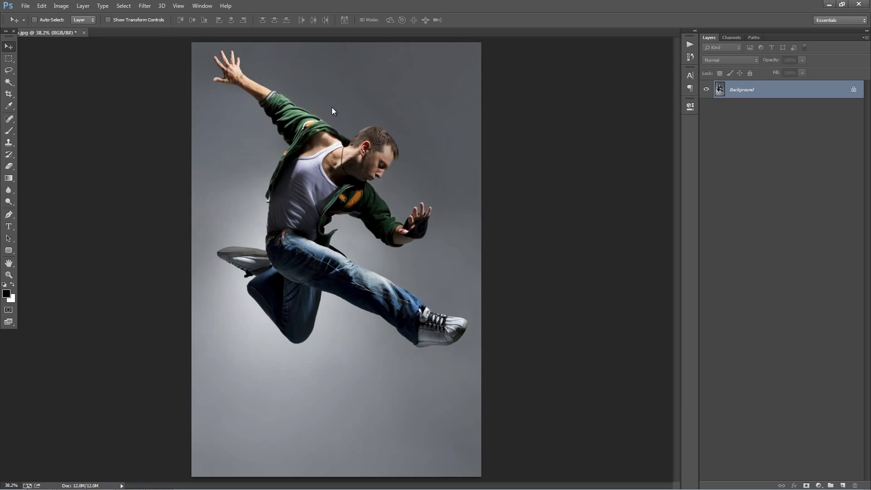
key("alt+i")
key("i")
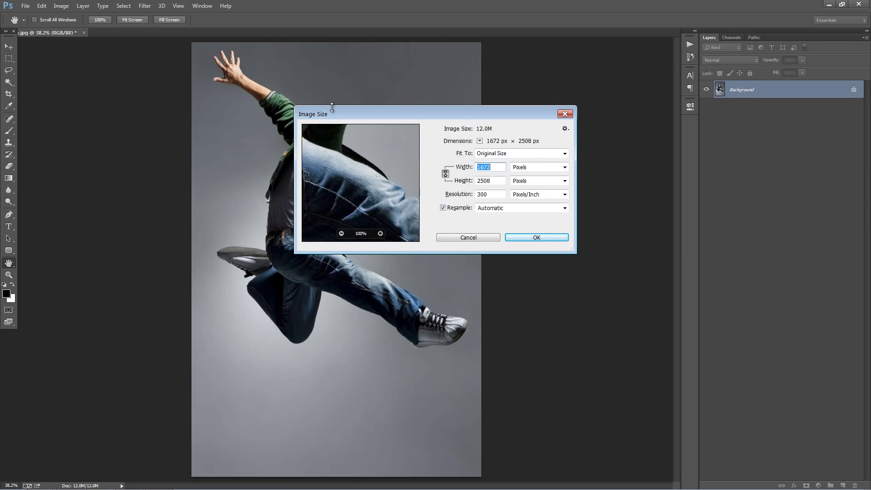
left_click(501, 168)
left_click(464, 170)
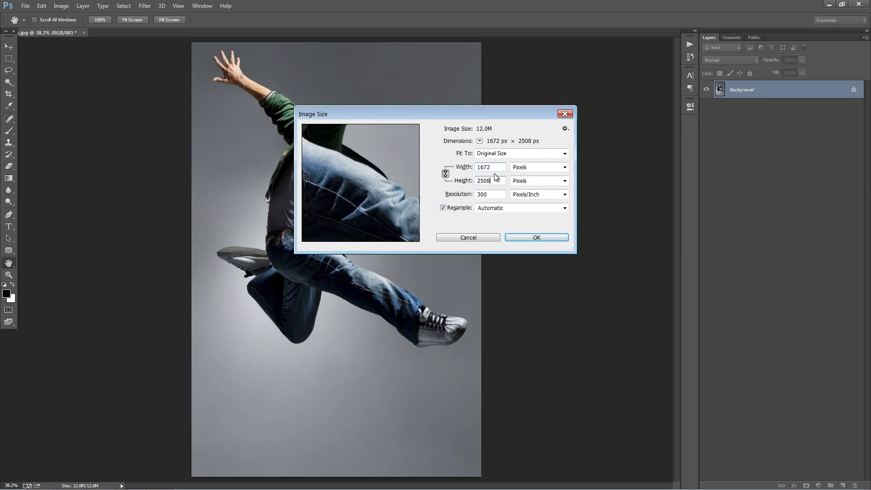
left_click(498, 181)
left_click(467, 195)
left_click(464, 241)
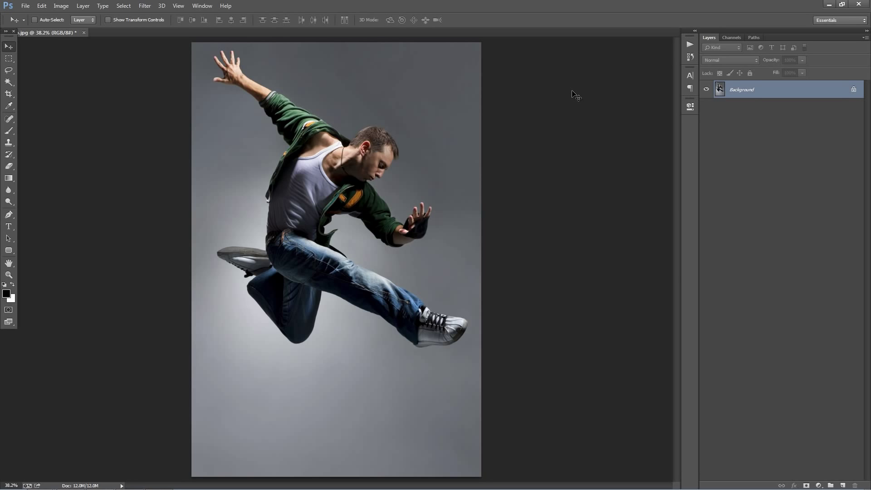
Create a new layer named 'brush'
key("ctrl+shift+n")
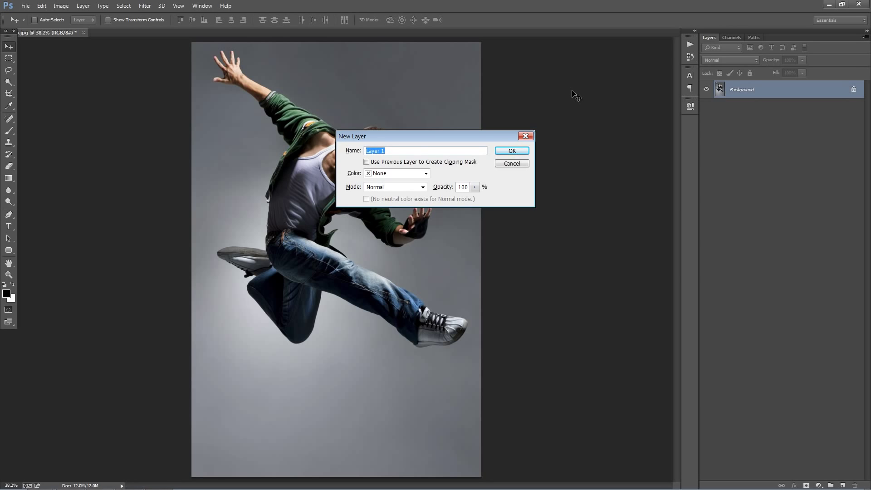
type("brush")
key("Return")
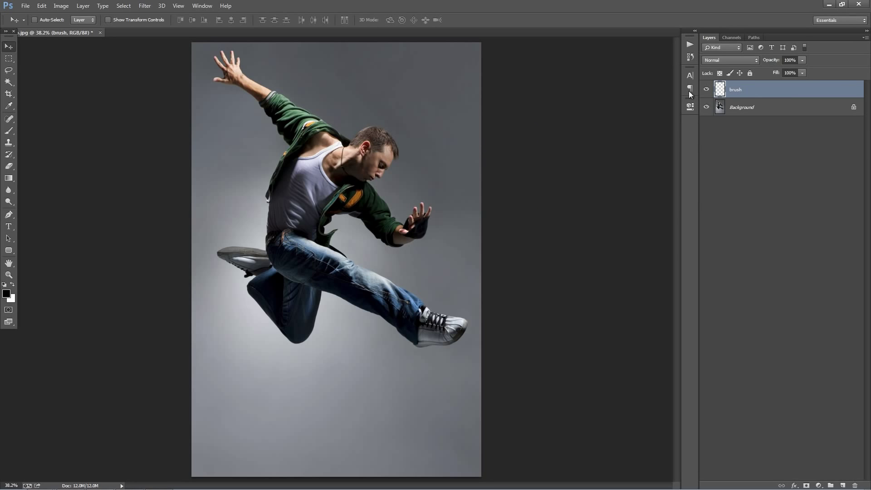
double_click(732, 93)
left_click(793, 90)
Paint the dancer with a red (ff0000) brush, adjusting brush size between 200 and 60 pixels
key("b")
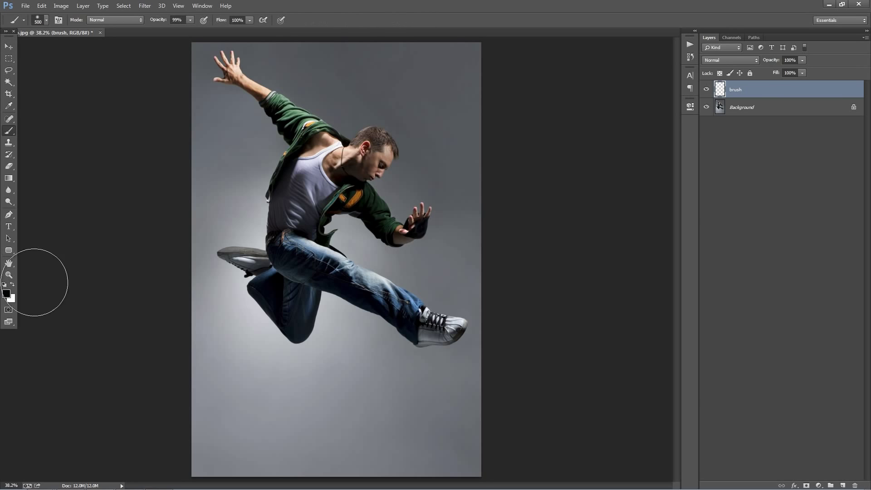
key("bracketleft")
key("bracketleft")
key("bracketleft")
key("bracketleft")
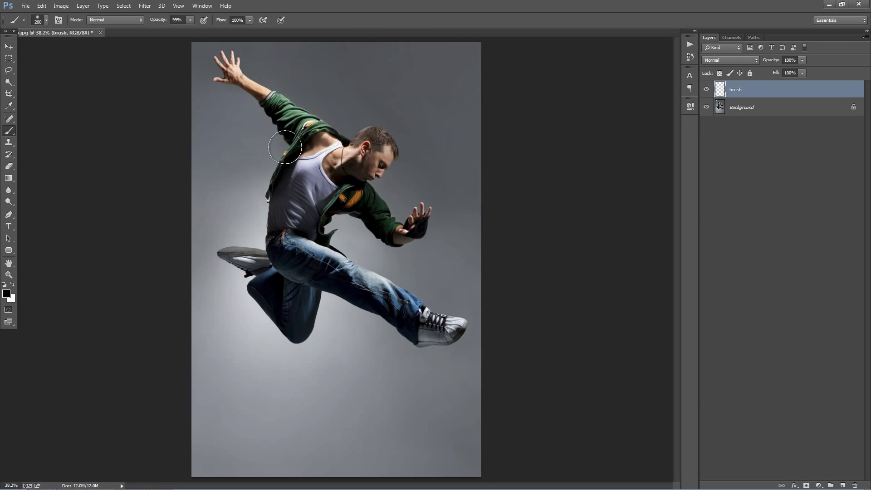
left_click(7, 294)
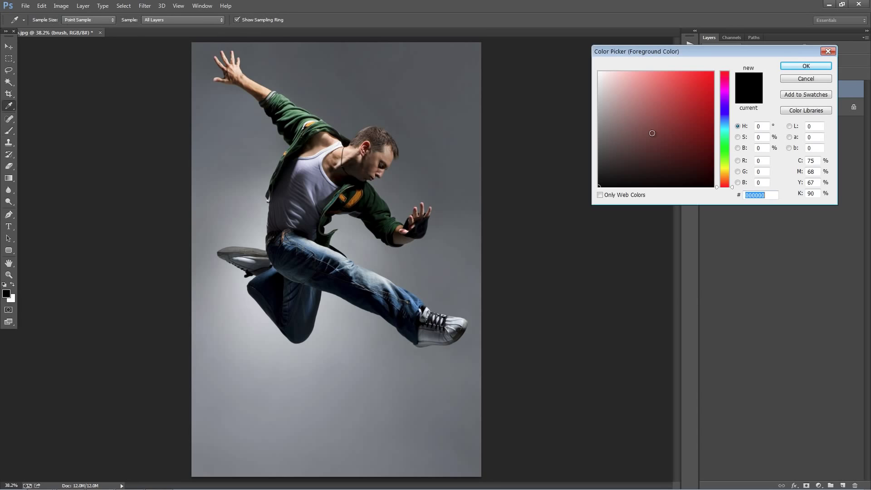
type("ff0000")
left_click(804, 66)
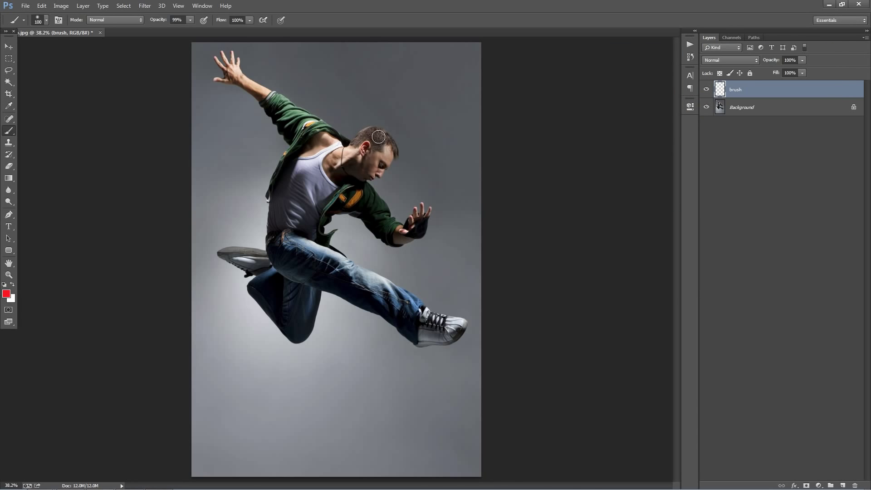
mouse_move(379, 134)
left_mouse_down()
mouse_move(359, 161)
mouse_move(373, 145)
mouse_move(365, 167)
mouse_move(378, 156)
mouse_move(380, 168)
mouse_move(383, 156)
mouse_move(379, 172)
mouse_move(371, 171)
mouse_move(390, 155)
mouse_move(368, 149)
mouse_move(332, 159)
left_mouse_up()
key("bracketleft")
key("bracketleft")
key("bracketleft")
key("bracketleft")
key("bracketright")
Close the photo without saving and open the finished PhotoBrushed.psd, fitted on screen
key("ctrl+w")
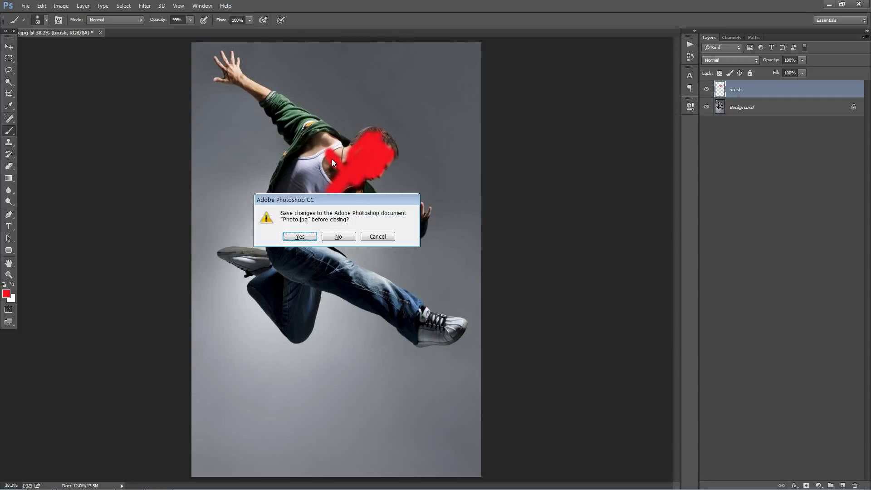
key("n")
key("ctrl+o")
double_click(78, 236)
key("ctrl+0")
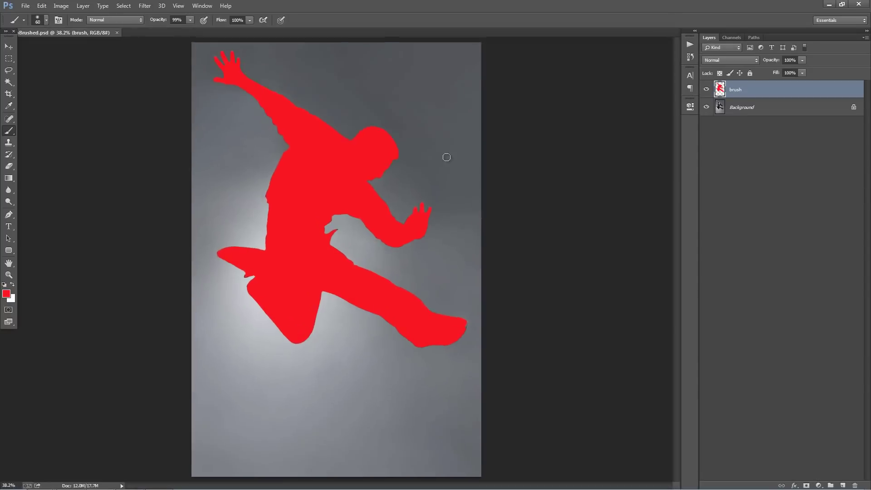
key("v")
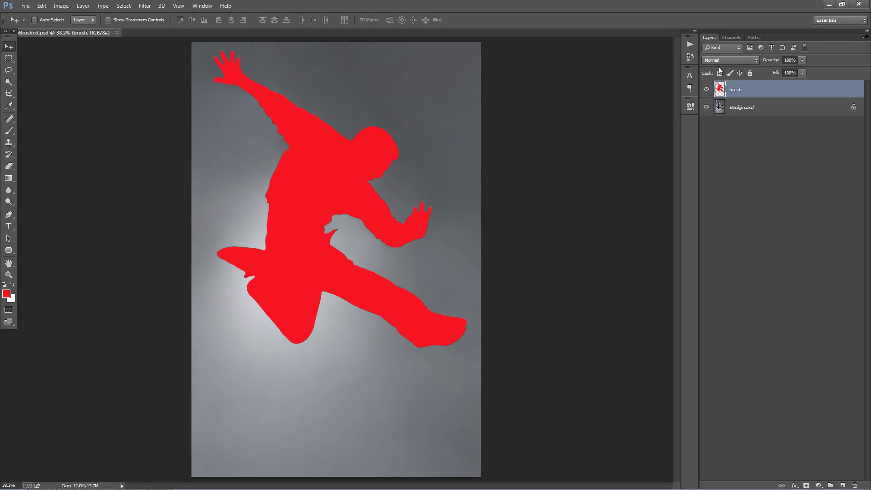
Show the Actions panel, load ColorSplash.atn and select its Color Splash action
left_click(202, 5)
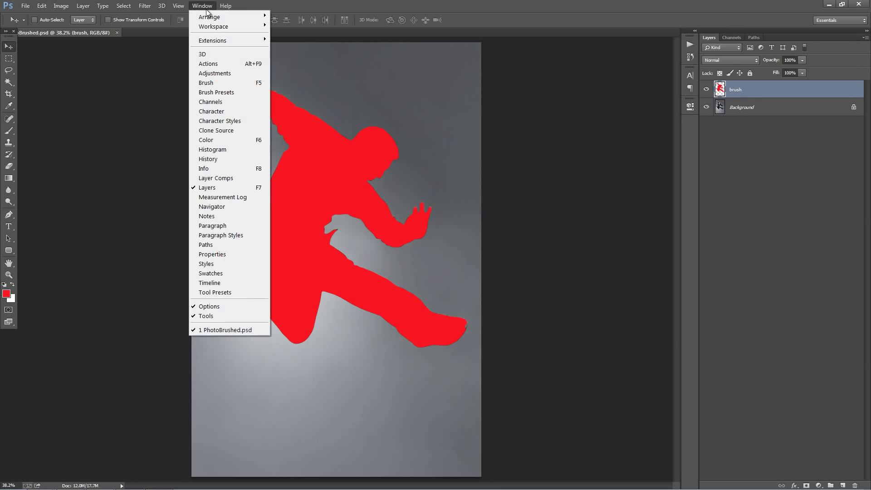
left_click(221, 64)
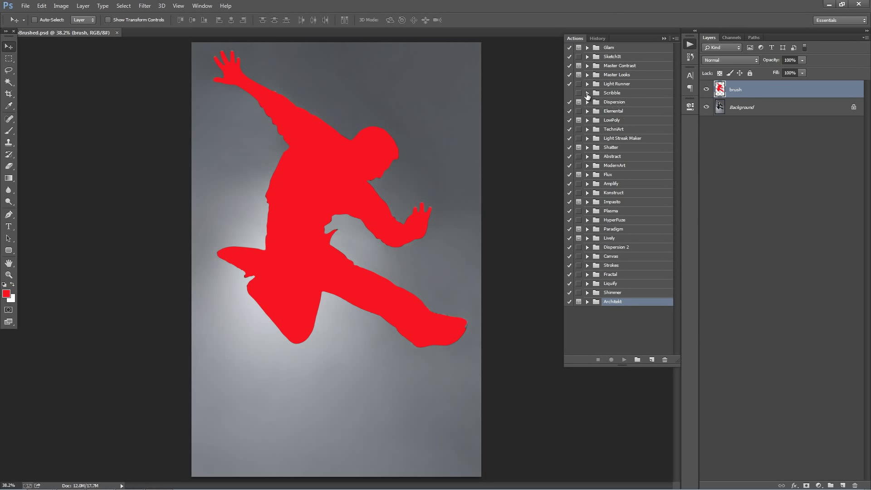
left_click(675, 38)
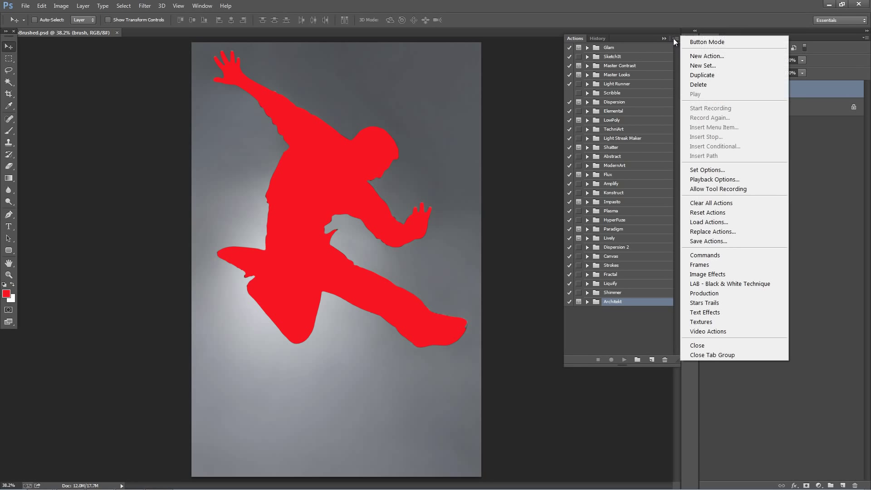
left_click(755, 221)
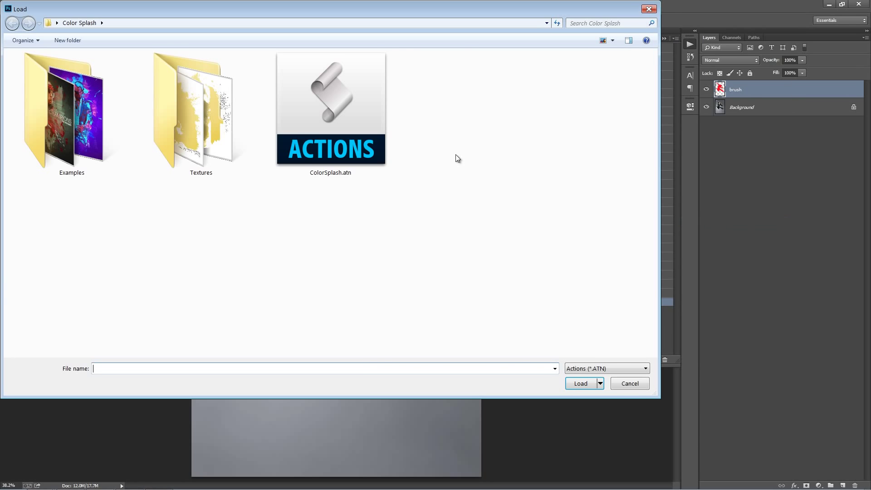
double_click(357, 119)
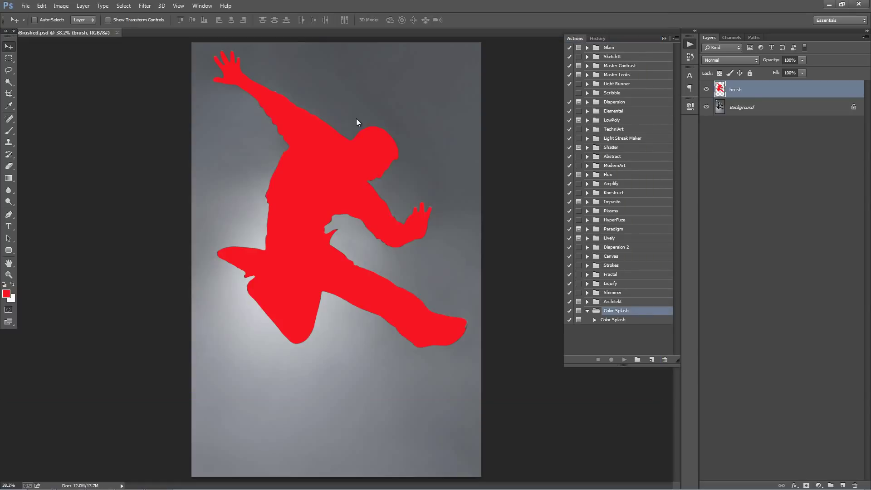
left_click(635, 321)
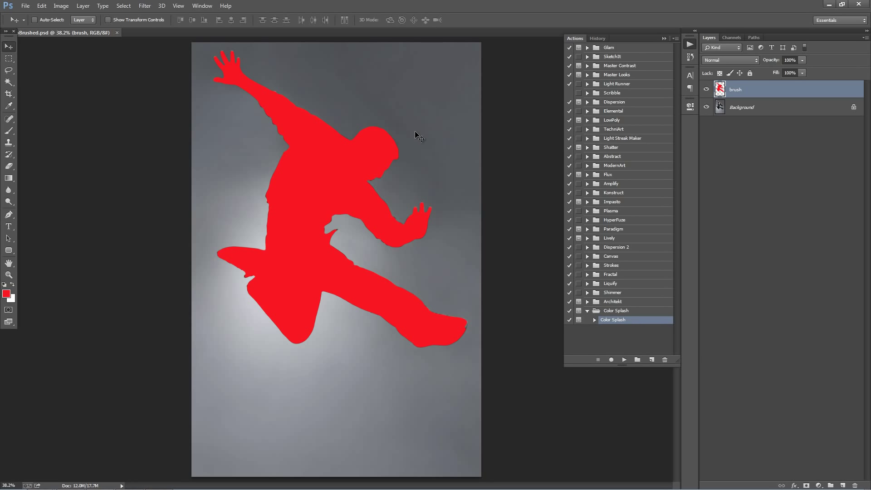
Run the Color Splash action and place Textures/11.png as the first texture
left_click(624, 359)
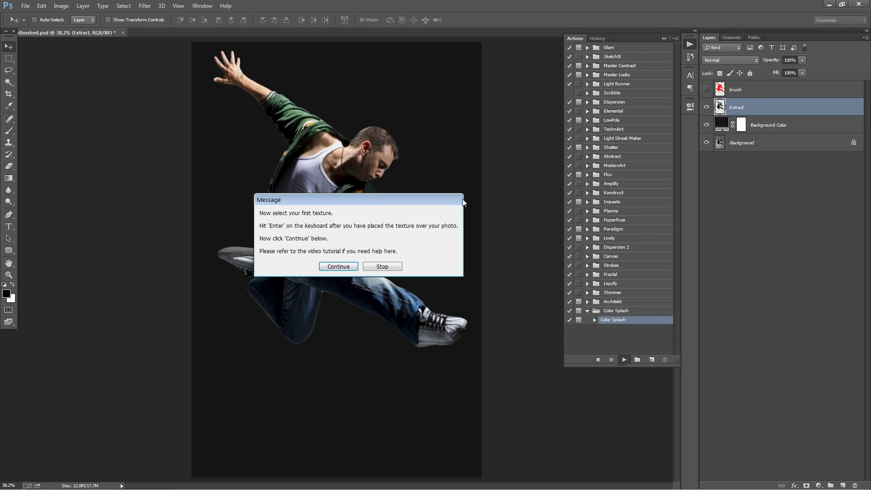
left_click_drag(382, 199, 454, 112)
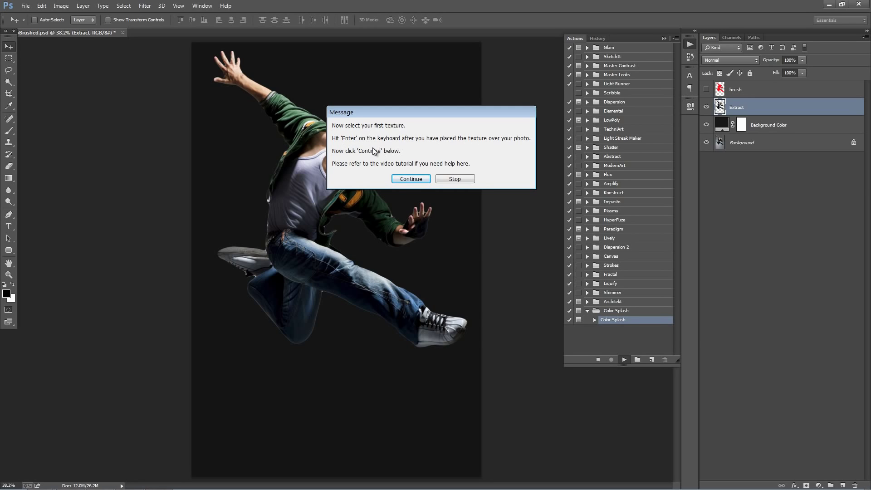
left_click(404, 179)
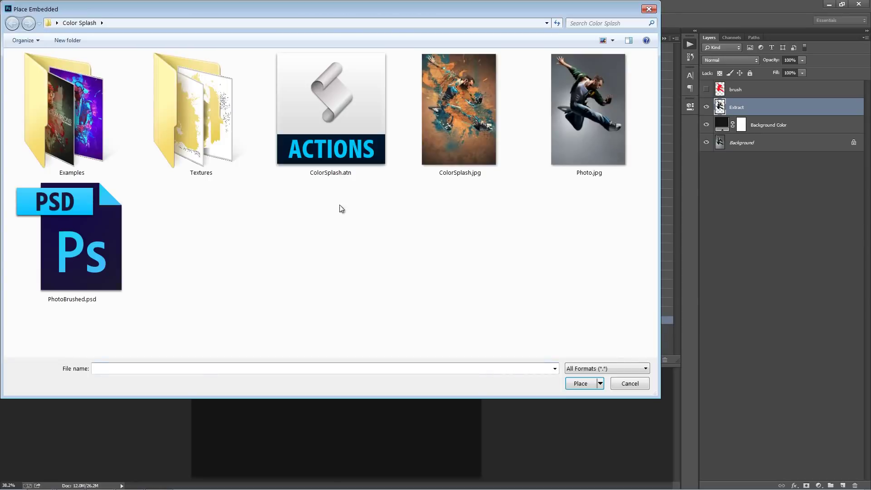
left_click(222, 145)
double_click(222, 146)
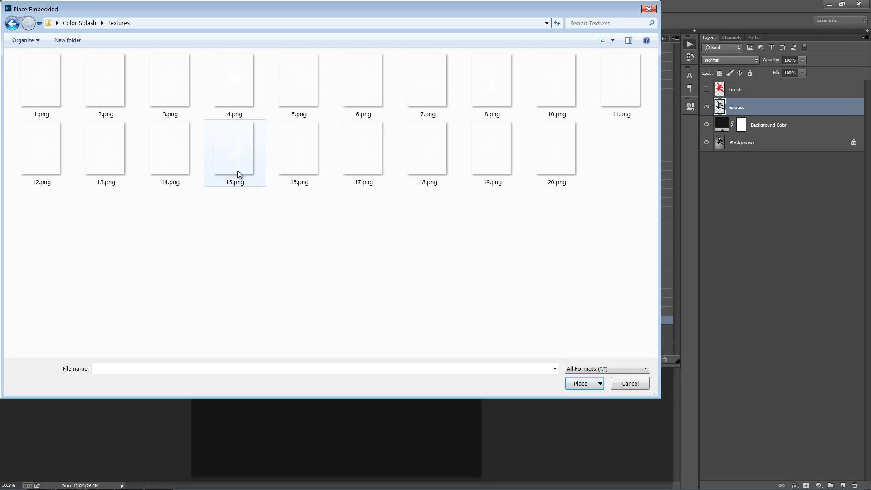
left_click(83, 26)
double_click(189, 124)
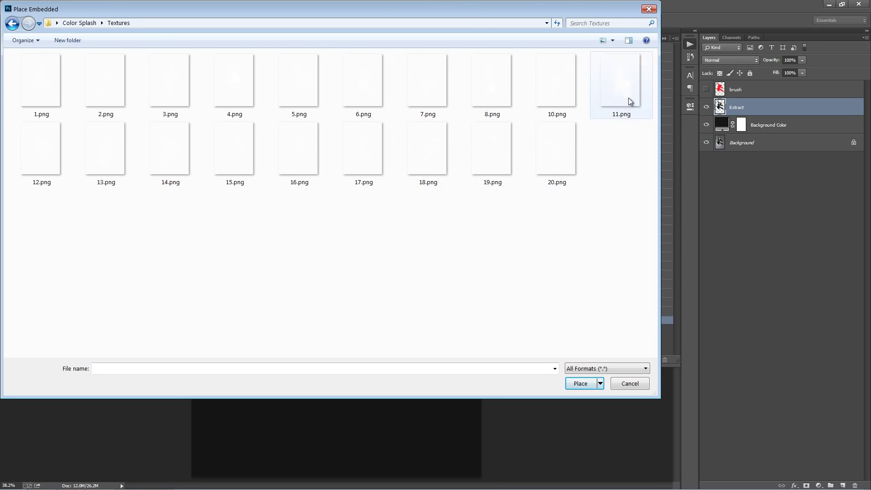
double_click(611, 86)
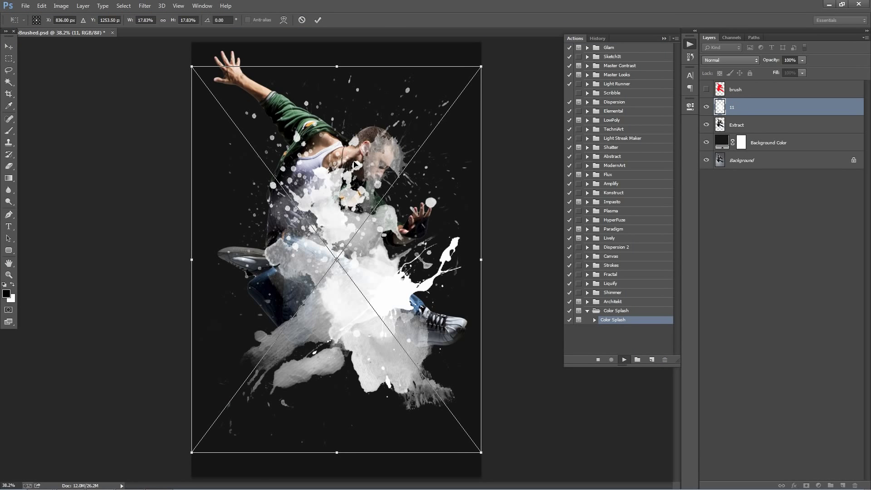
Enlarge the 11.png splash, tilt it about −13.5° and shift it up-left
left_click_drag(356, 165, 355, 122)
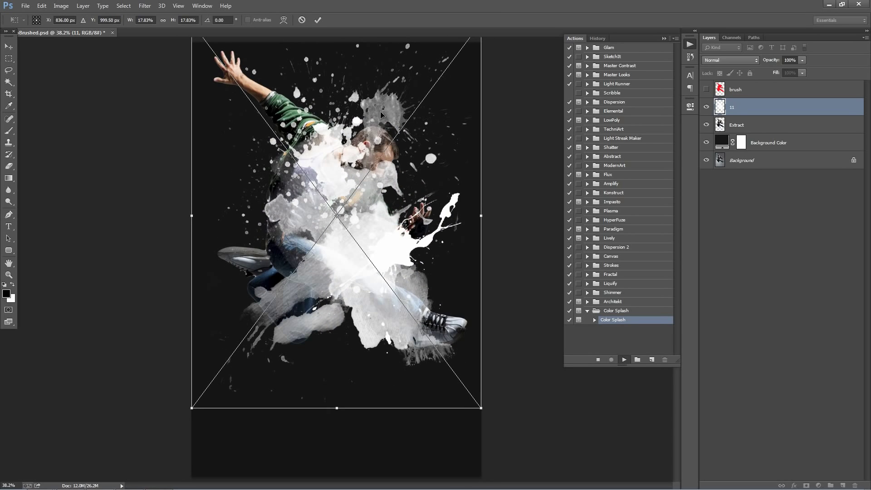
left_click_drag(351, 108, 348, 104)
key("ctrl+minus")
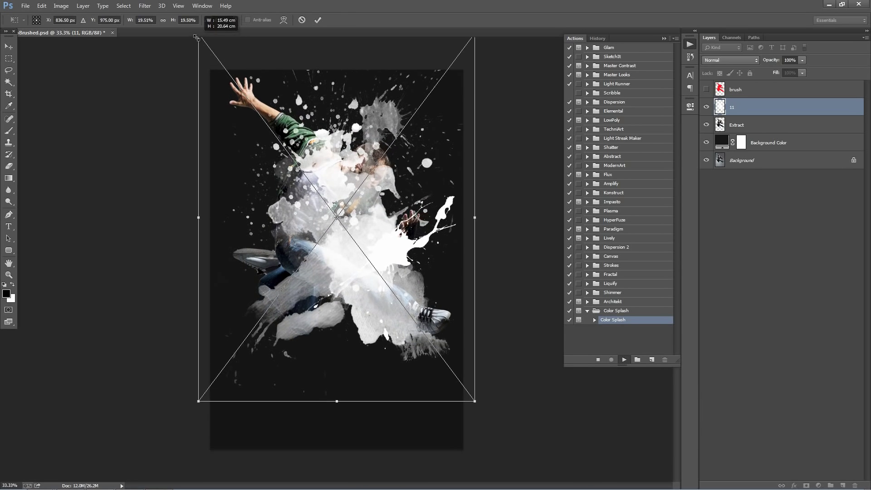
left_click_drag(210, 51, 137, 136)
left_click_drag(159, 71, 151, 62)
left_click_drag(315, 125, 311, 118)
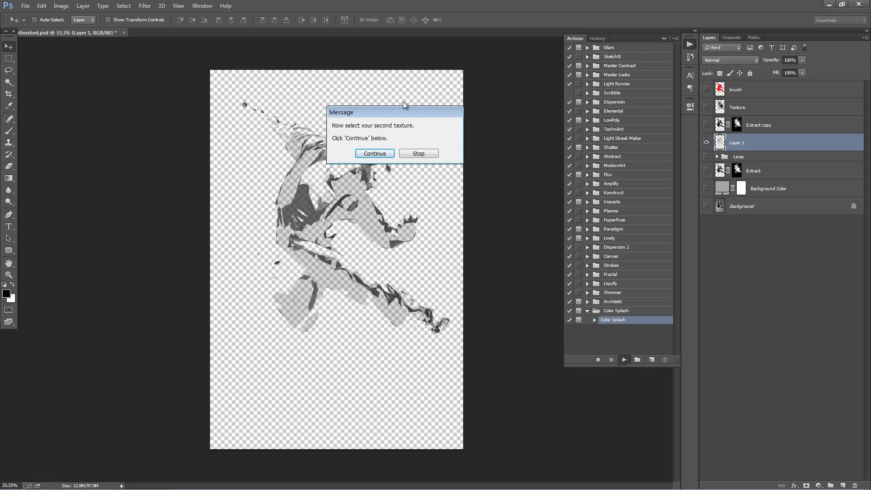
Place 5.png as the second texture, enlarge it up-left over the dancer and commit
left_click_drag(407, 112, 432, 148)
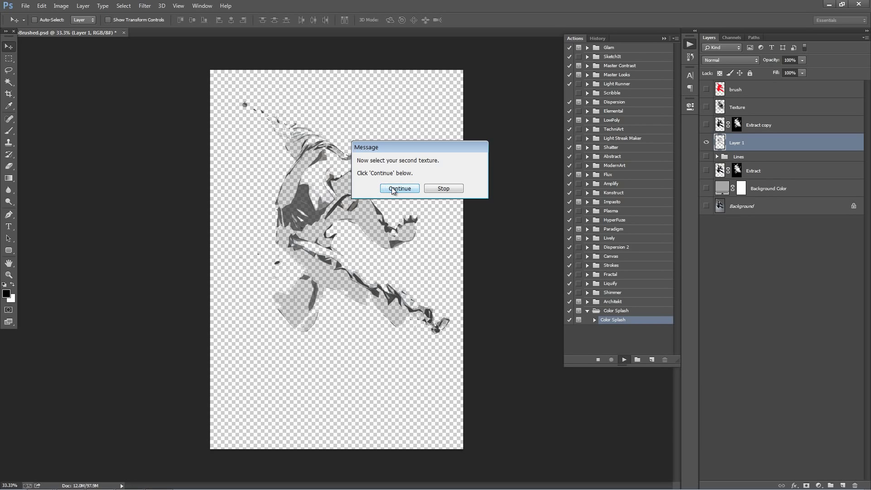
left_click(384, 188)
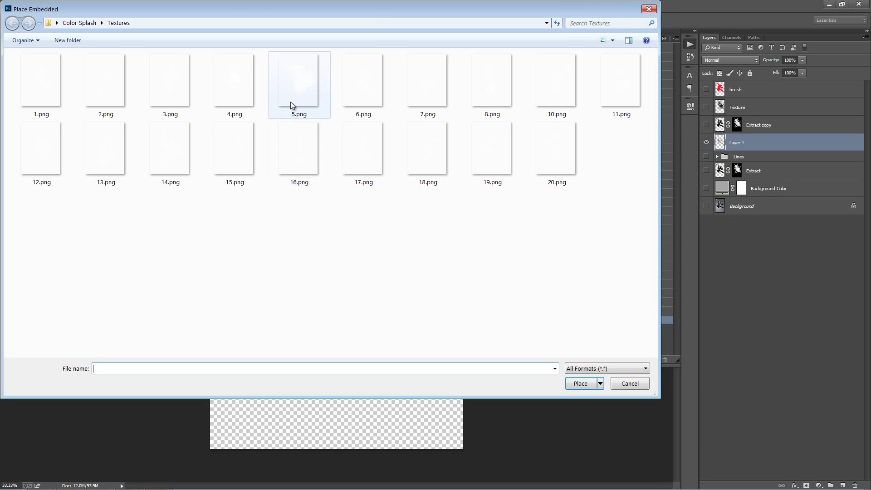
double_click(289, 91)
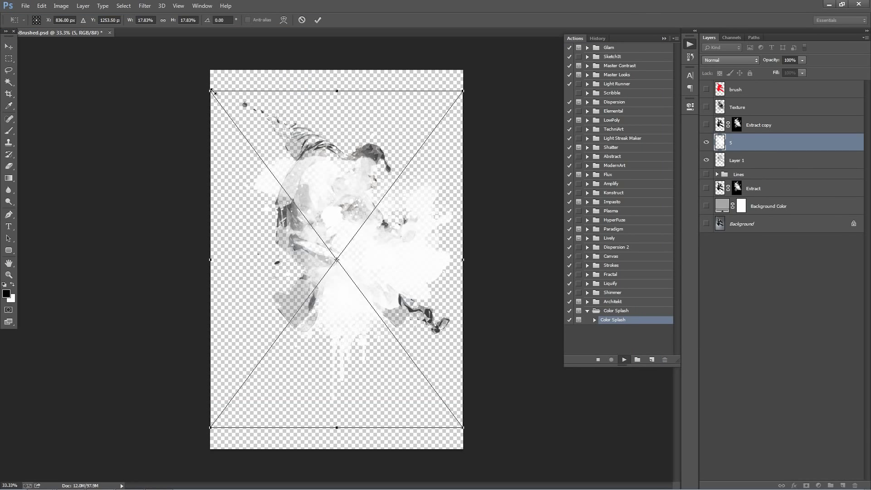
left_click_drag(212, 92, 190, 66)
left_click_drag(354, 151, 341, 123)
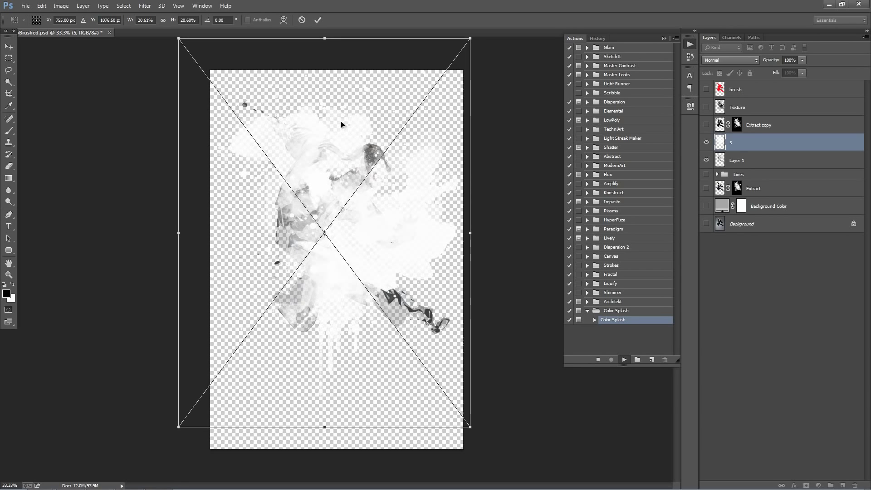
key("Return")
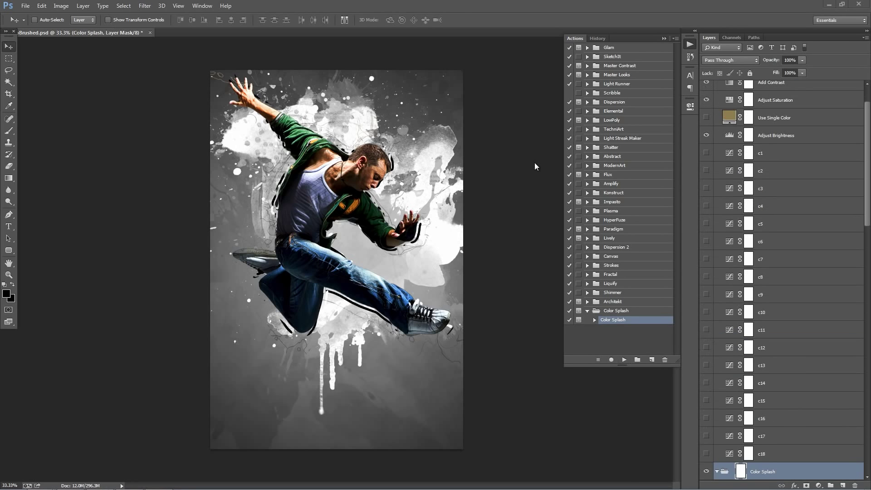
Fit the whole poster in view and collapse the Actions panel
key("ctrl+0")
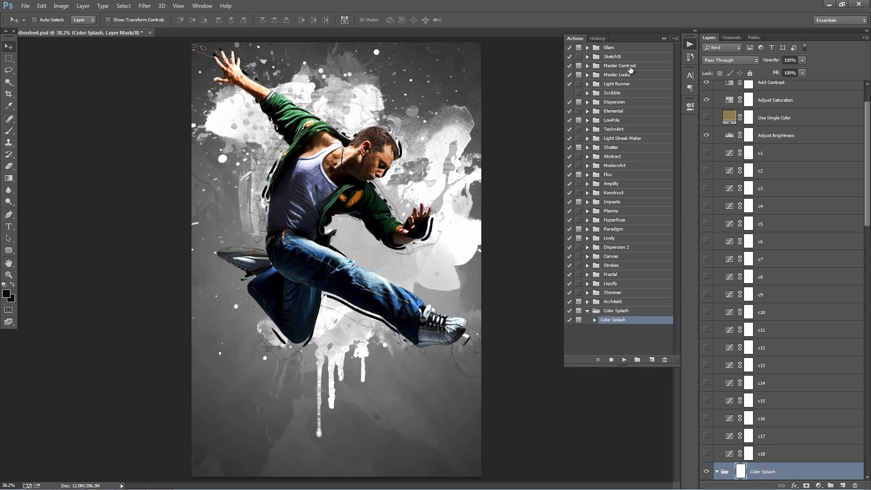
left_click(664, 39)
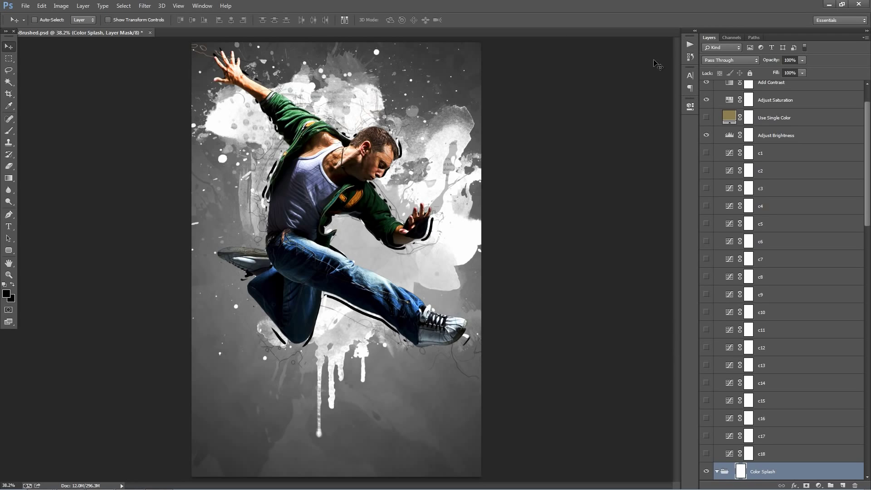
mouse_move(867, 113)
left_mouse_down()
mouse_move(869, 313)
mouse_move(869, 127)
mouse_move(869, 194)
left_mouse_up()
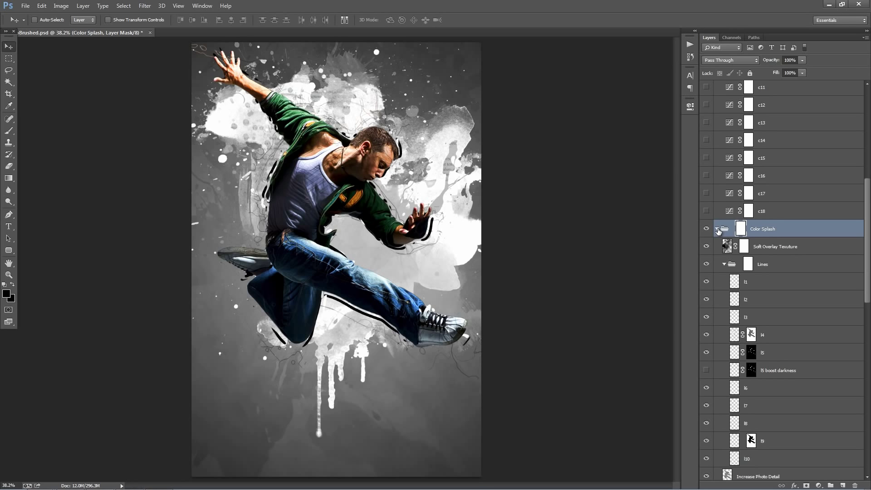
Collapse all layer groups, then select and expand the Color Splash group
left_click(717, 229, "ctrl")
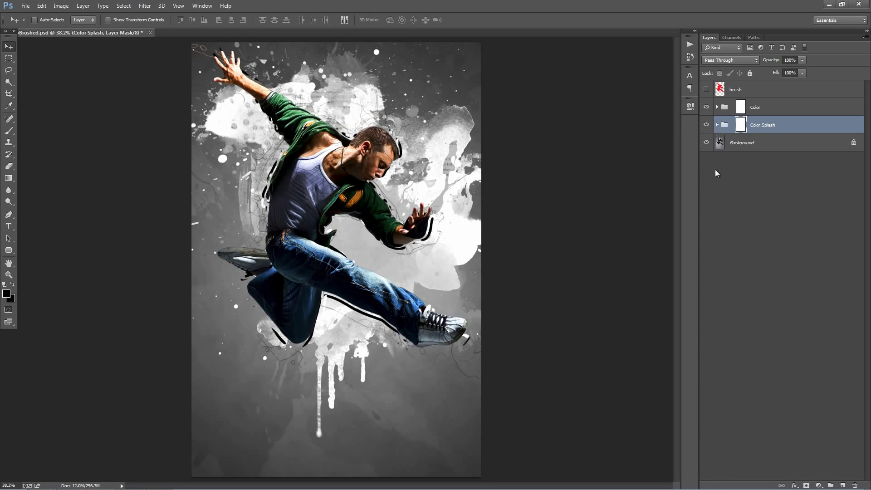
left_click(716, 125)
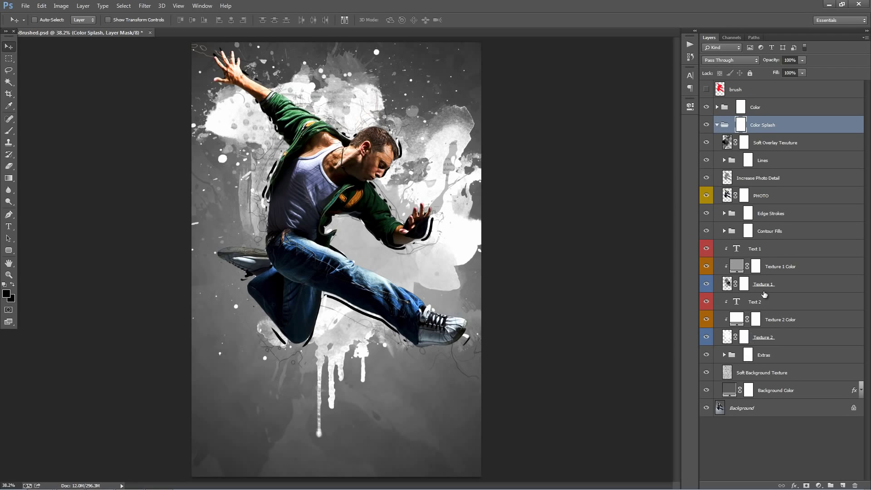
left_click(716, 125)
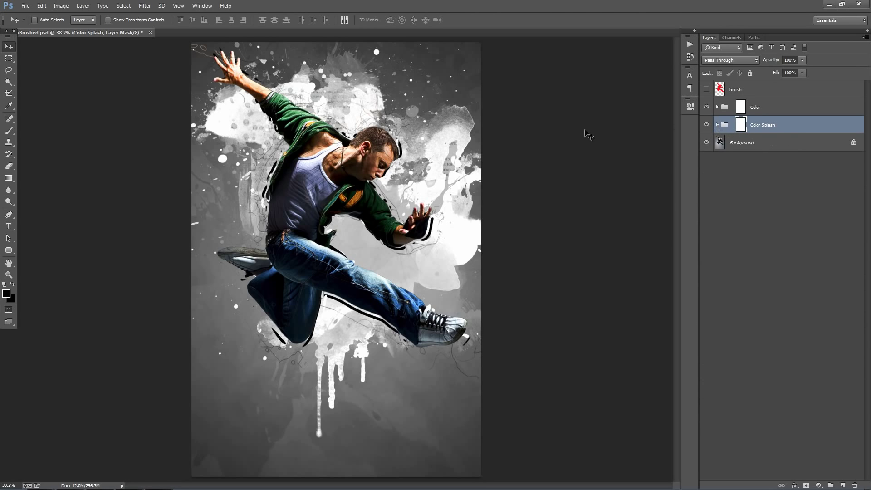
left_click(800, 107)
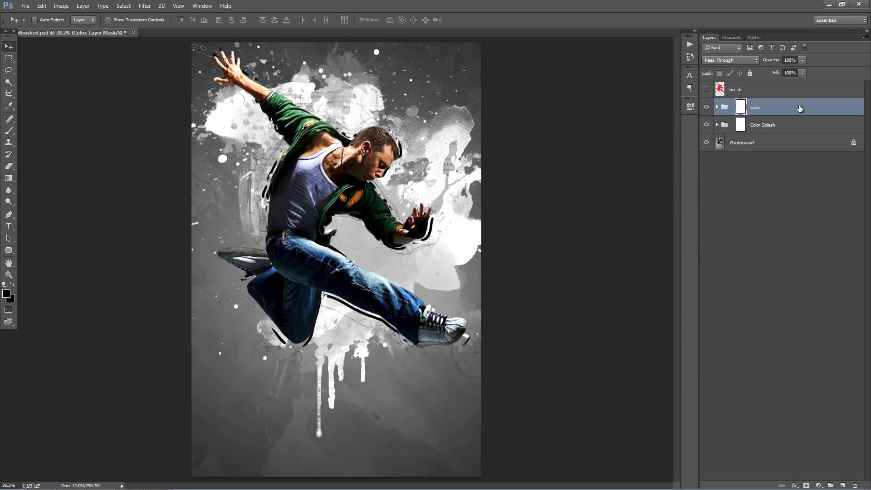
left_click(780, 128)
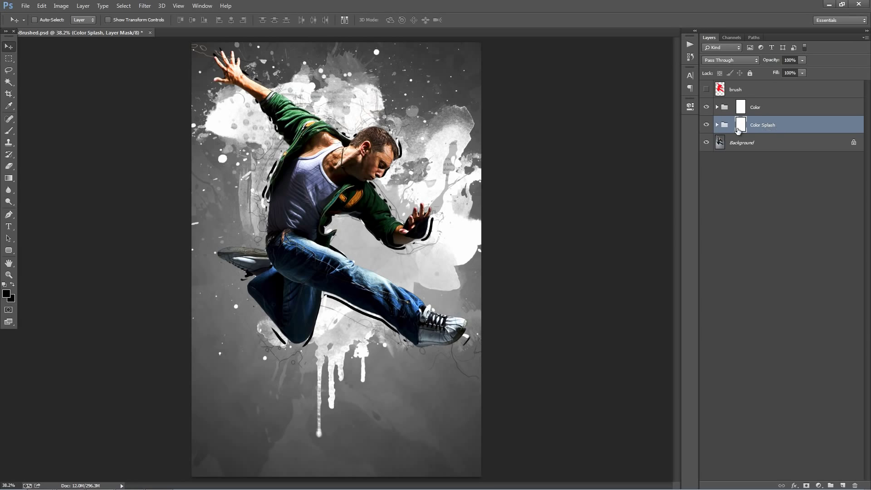
left_click(717, 125)
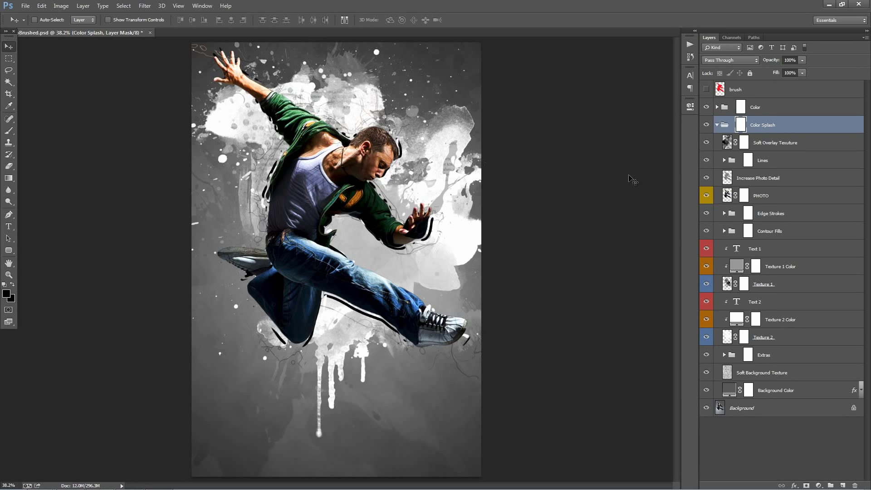
Toggle the PHOTO layer and red brush silhouette to compare, leaving brush hidden
left_click(796, 200)
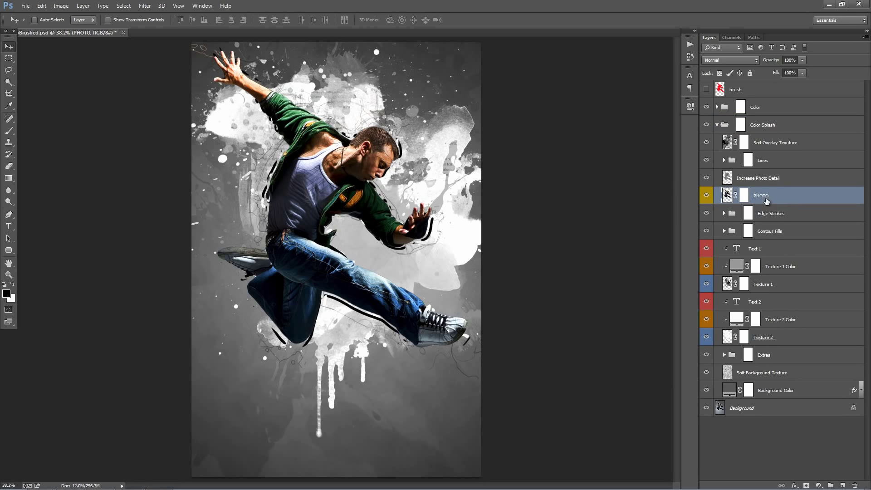
left_click(706, 196)
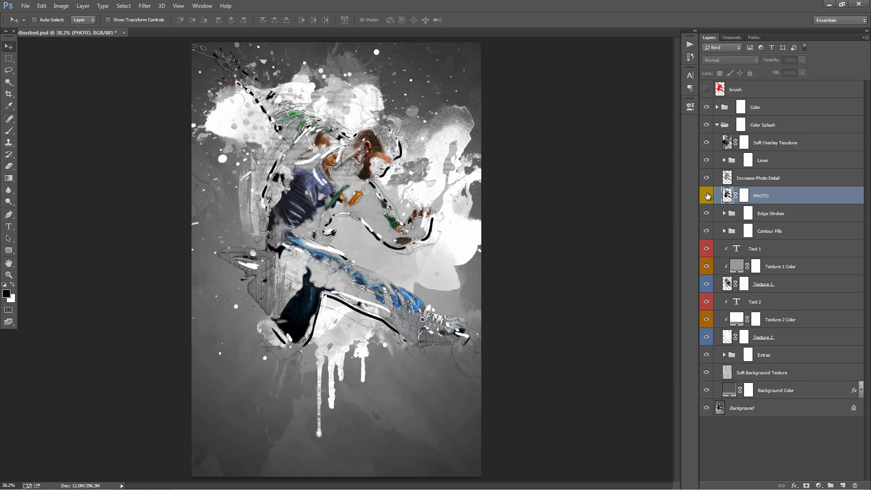
left_click(706, 195)
left_click(706, 195)
left_click(706, 195)
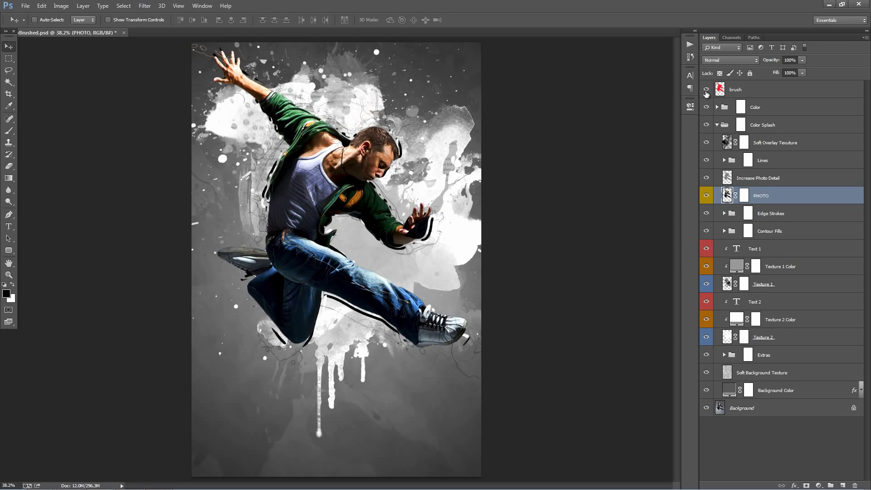
left_click(705, 92)
left_click(705, 91)
Paint on PHOTO's mask to fade the jeans, green sleeve and shoulder into the texture
left_click(745, 198)
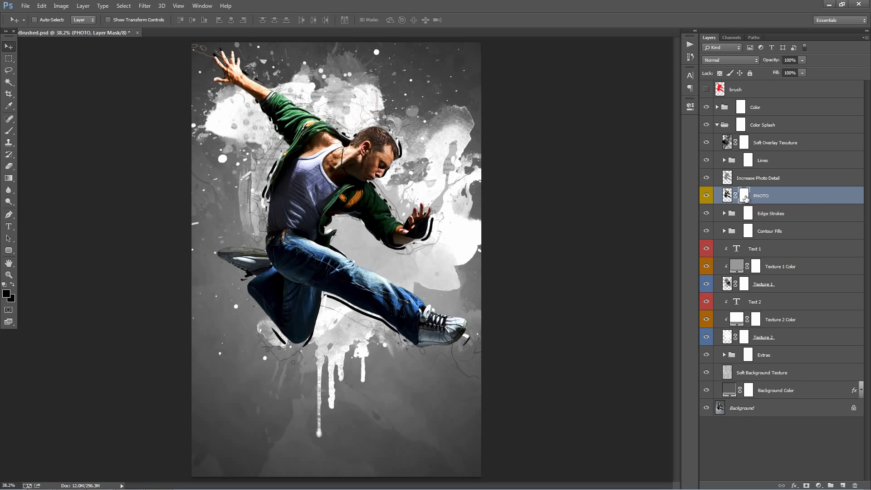
key("b")
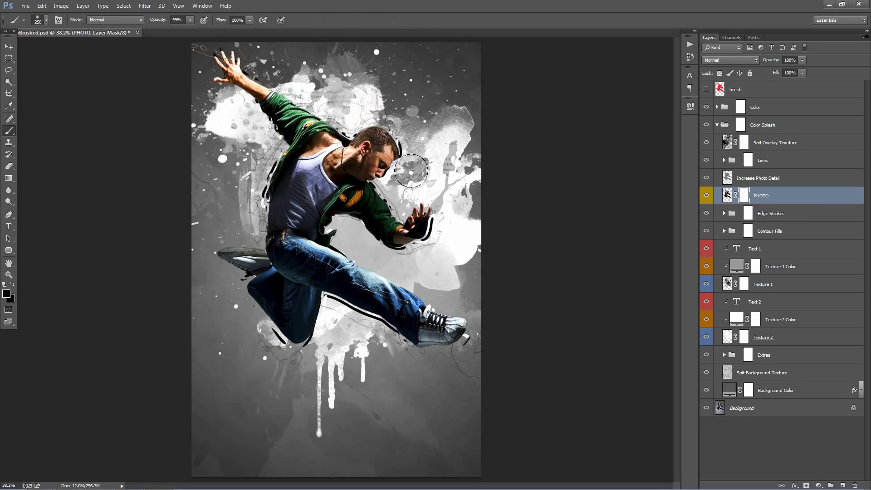
mouse_move(462, 331)
left_mouse_down()
mouse_move(317, 259)
mouse_move(478, 356)
mouse_move(250, 235)
mouse_move(395, 307)
left_mouse_up()
mouse_move(347, 241)
left_mouse_down()
mouse_move(297, 206)
mouse_move(323, 265)
mouse_move(294, 224)
mouse_move(262, 269)
mouse_move(338, 335)
mouse_move(267, 303)
mouse_move(338, 352)
mouse_move(282, 259)
mouse_move(300, 241)
mouse_move(285, 128)
mouse_move(292, 167)
mouse_move(298, 113)
mouse_move(256, 85)
mouse_move(251, 90)
mouse_move(260, 88)
mouse_move(270, 109)
mouse_move(291, 113)
mouse_move(274, 138)
mouse_move(295, 122)
left_mouse_up()
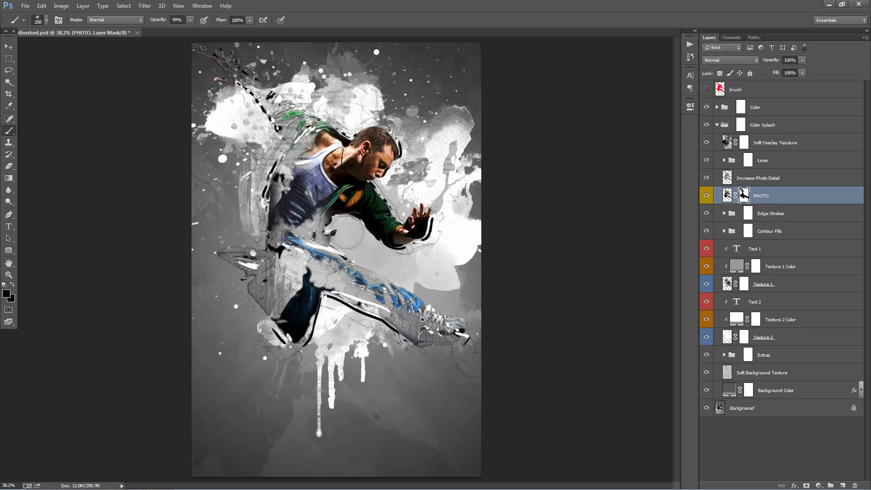
mouse_move(324, 253)
left_mouse_down()
mouse_move(334, 225)
mouse_move(362, 232)
mouse_move(392, 206)
mouse_move(359, 210)
mouse_move(293, 265)
mouse_move(440, 317)
mouse_move(297, 274)
mouse_move(285, 150)
mouse_move(345, 179)
mouse_move(377, 213)
mouse_move(404, 194)
mouse_move(300, 186)
left_mouse_up()
mouse_move(313, 64)
left_mouse_down()
mouse_move(299, 118)
mouse_move(324, 130)
mouse_move(344, 115)
mouse_move(345, 128)
mouse_move(392, 89)
mouse_move(325, 124)
mouse_move(375, 104)
mouse_move(350, 126)
mouse_move(424, 109)
mouse_move(362, 121)
mouse_move(431, 115)
mouse_move(380, 120)
mouse_move(425, 134)
mouse_move(374, 117)
mouse_move(402, 132)
left_mouse_up()
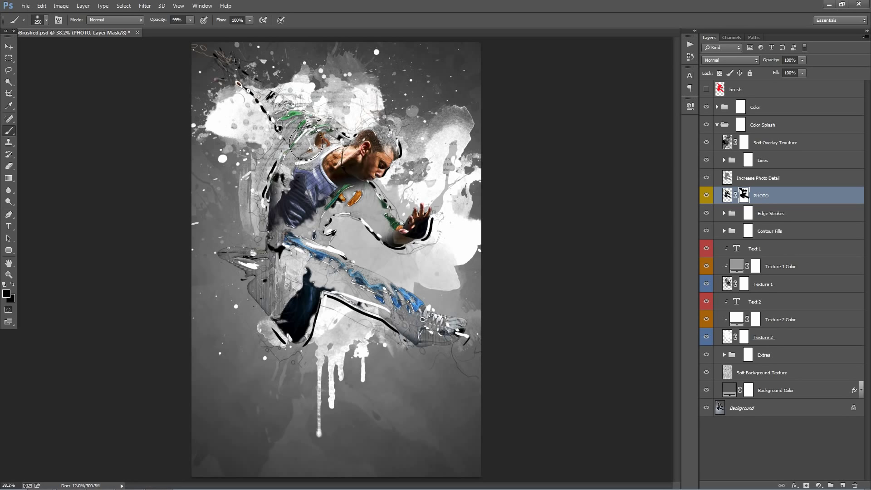
key("v")
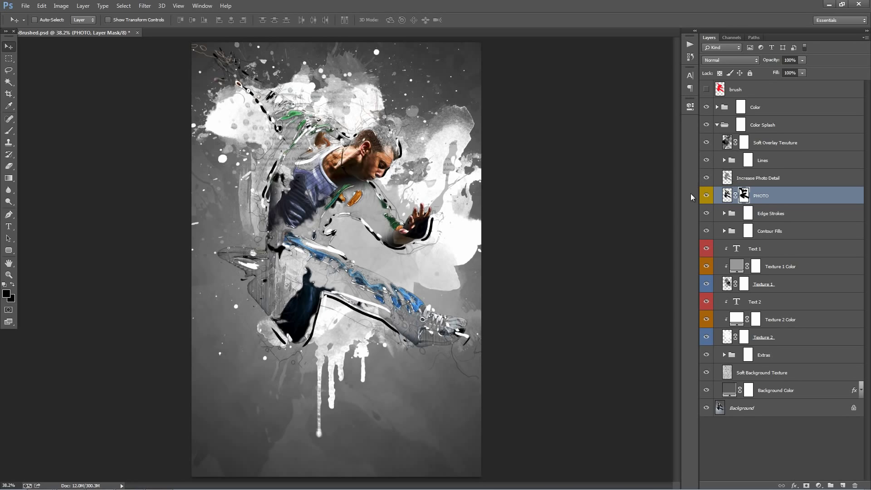
Nudge the Texture 2 splash slightly down-right, then select the Texture 2 Color layer
left_click(777, 250)
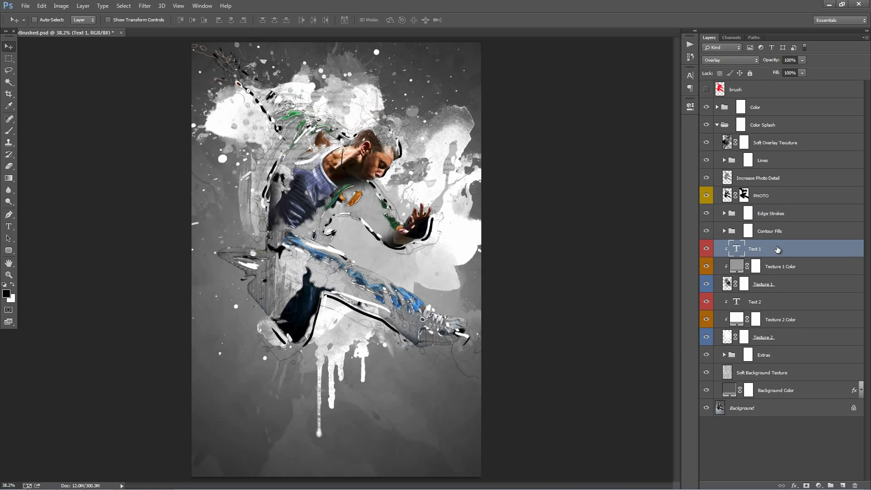
left_click(792, 340, "shift")
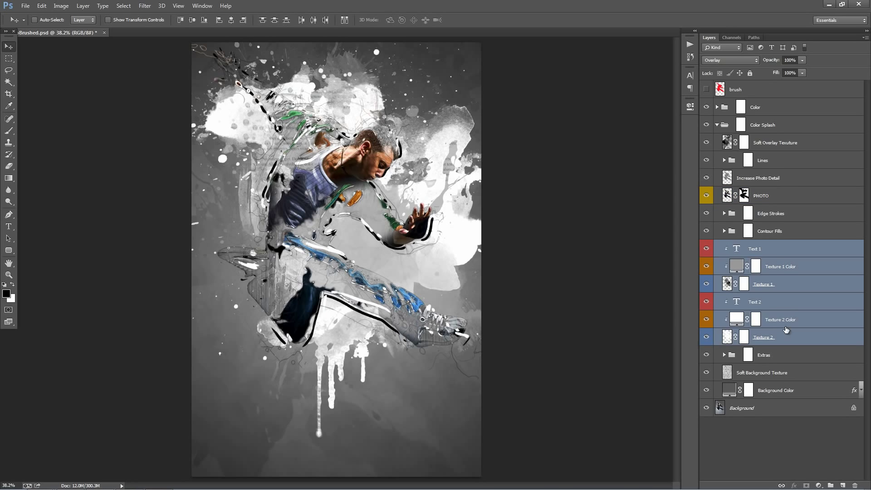
left_click(788, 256)
left_click(789, 285)
left_click(806, 337, "ctrl")
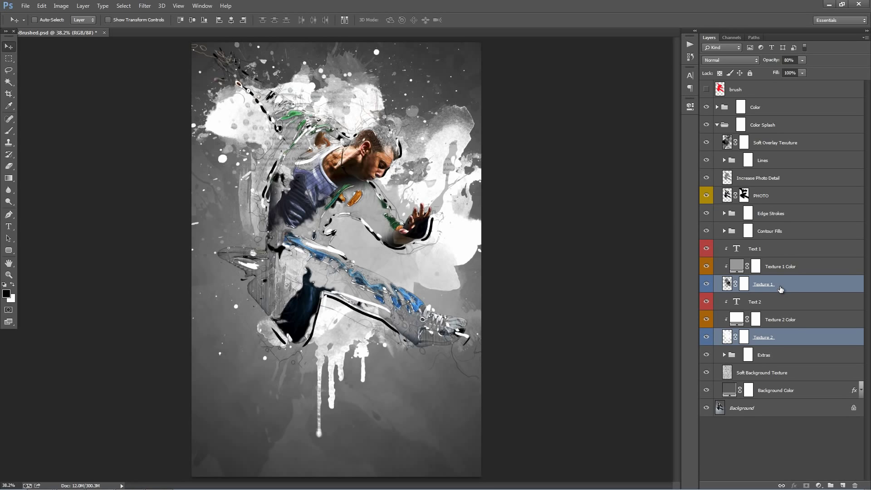
left_click(793, 337)
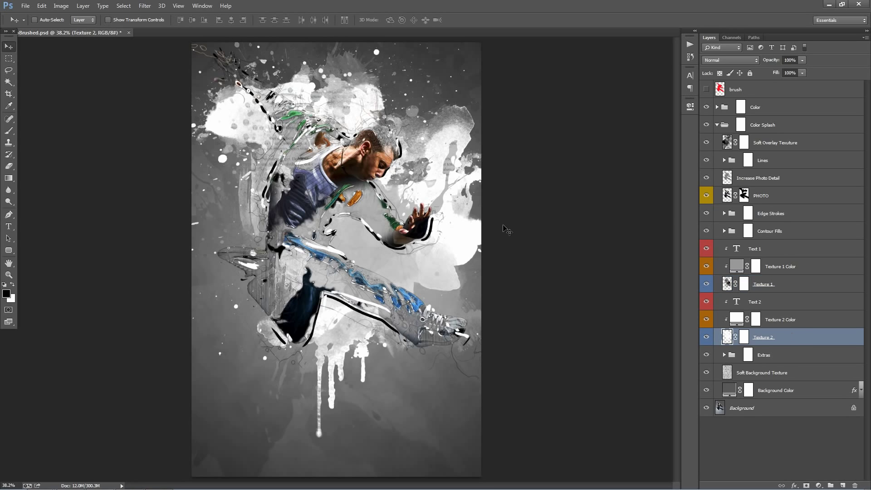
mouse_move(480, 203)
left_mouse_down()
mouse_move(472, 196)
mouse_move(467, 210)
mouse_move(486, 217)
left_mouse_up()
left_click(793, 319)
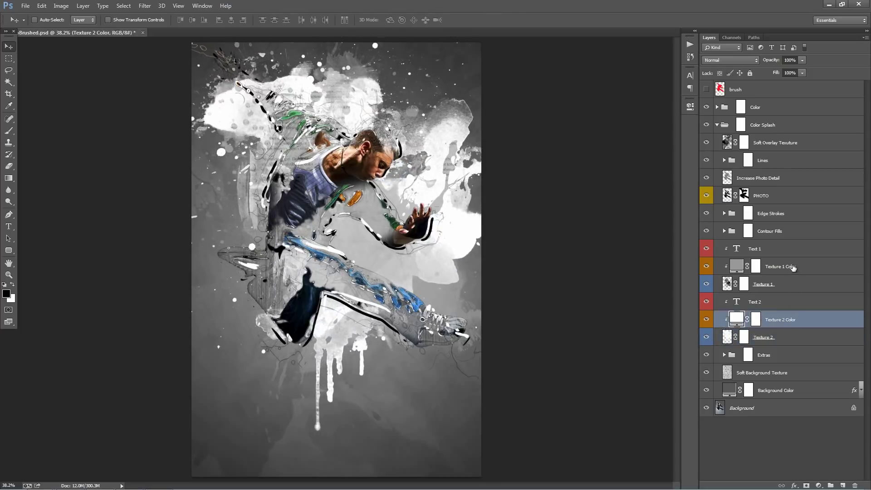
left_click(792, 268, "ctrl")
left_click(800, 320)
Recolour the Texture 2 Color fill dark green
double_click(736, 320)
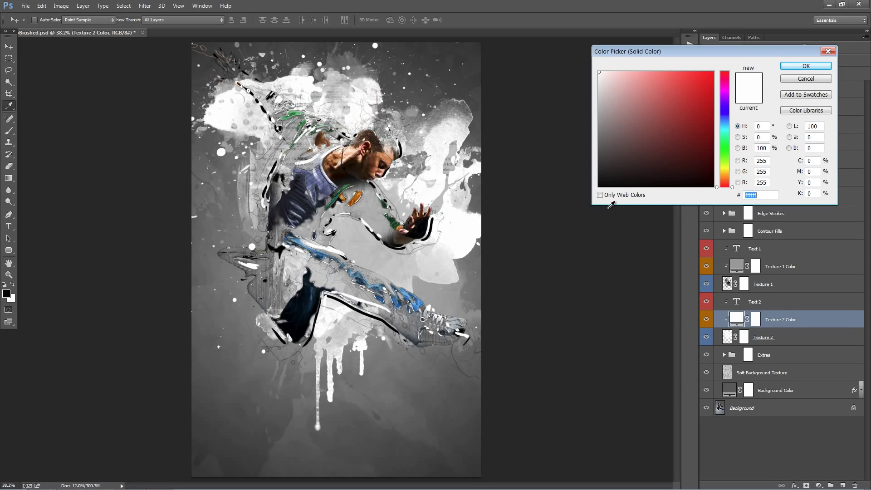
left_click(399, 222)
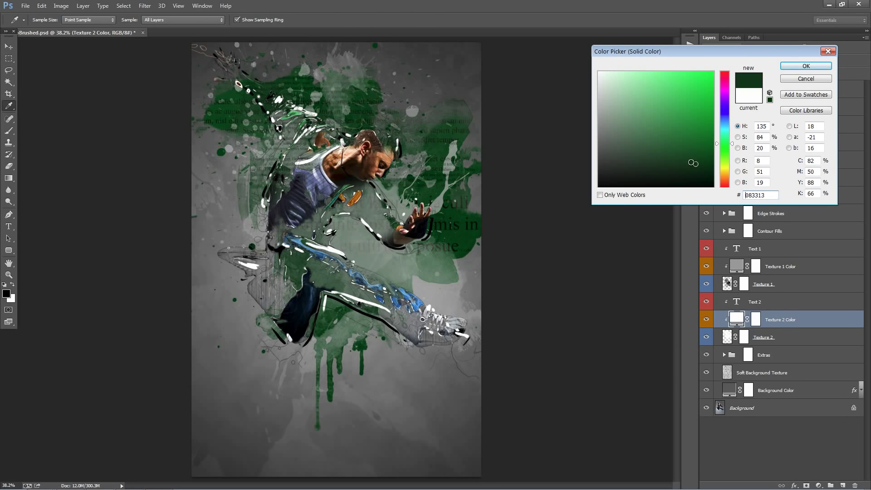
mouse_move(688, 160)
left_mouse_down()
mouse_move(680, 151)
mouse_move(680, 167)
left_mouse_up()
left_click(805, 67)
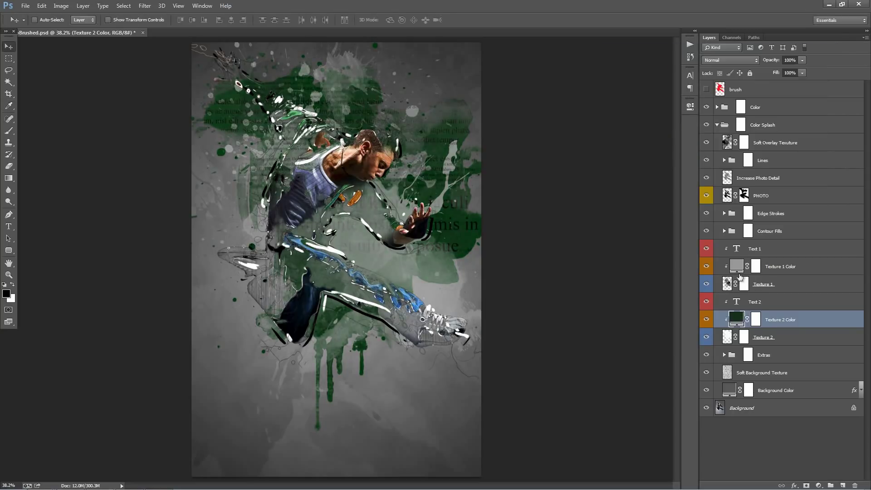
Make Texture 1 Color orange (#f88c17), set Texture 1 to 80% opacity and move it up-left
double_click(736, 267)
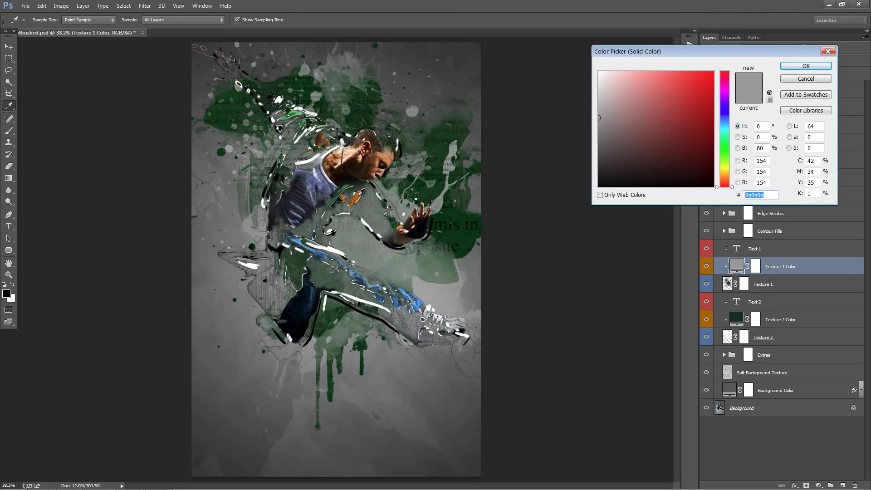
left_click(356, 197)
left_click(703, 75)
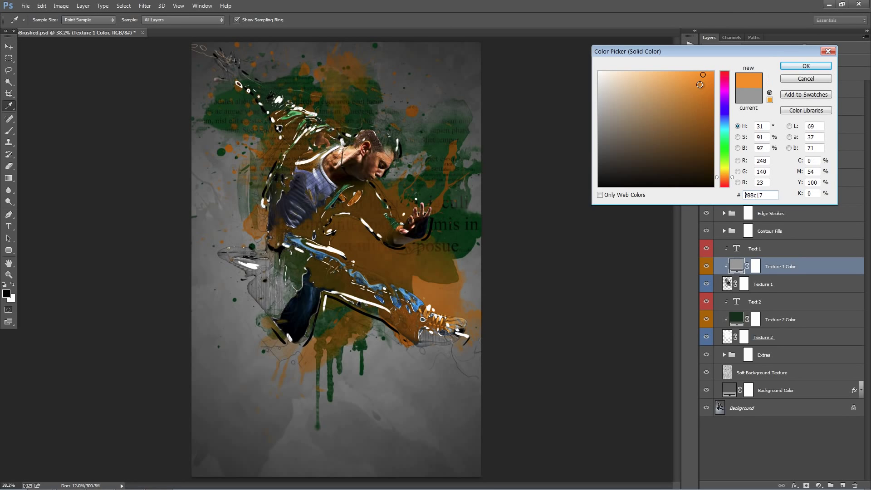
left_click(700, 83)
left_click(806, 66)
left_click(770, 285)
key("8")
left_click_drag(337, 174, 325, 169)
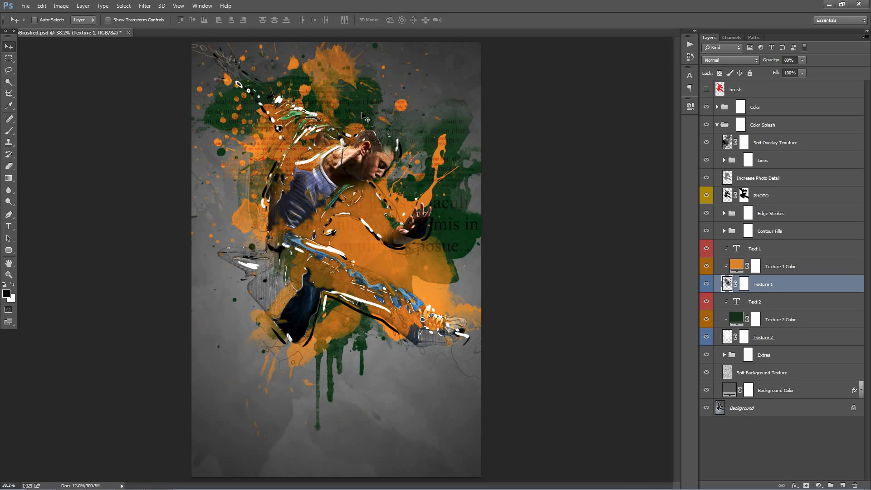
Select Text 2 and drag its serif overlay text across the dancer's outstretched hand on the right
left_click(790, 250)
left_click(791, 291, "ctrl")
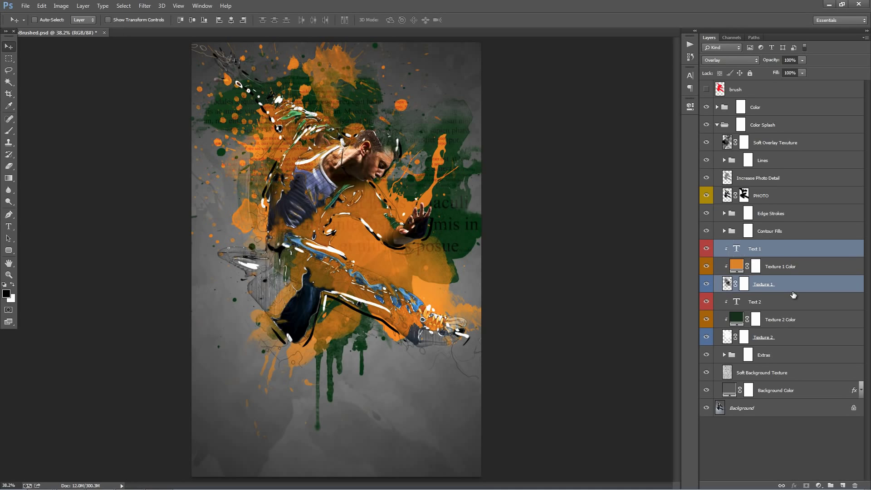
left_click(791, 302)
left_click(776, 250, "ctrl")
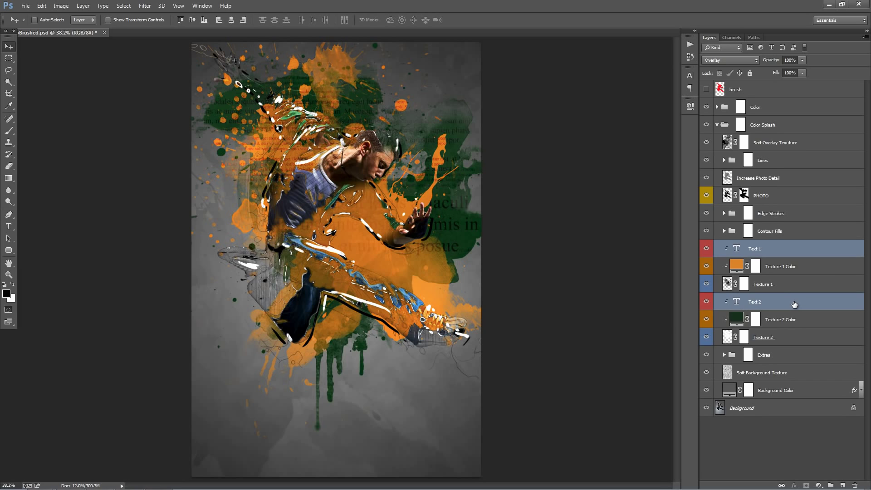
left_click(793, 308)
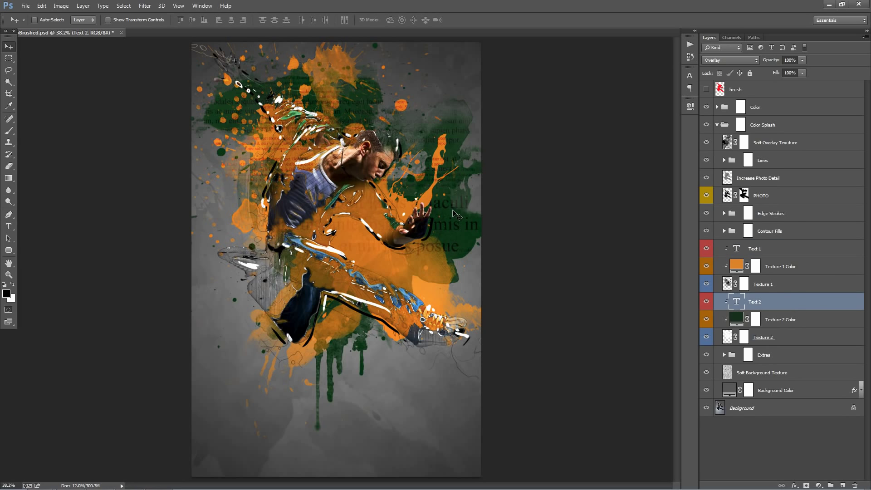
left_click_drag(436, 194, 424, 212)
left_click_drag(434, 249, 445, 234)
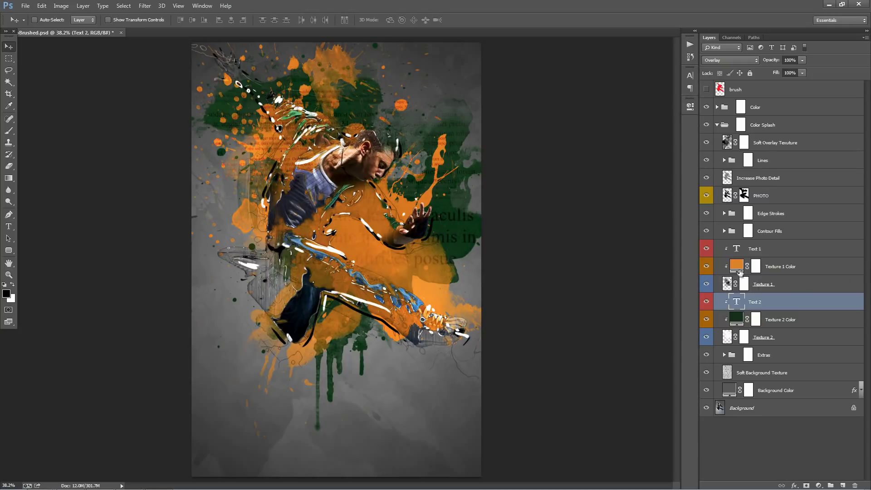
left_click_drag(554, 225, 576, 255)
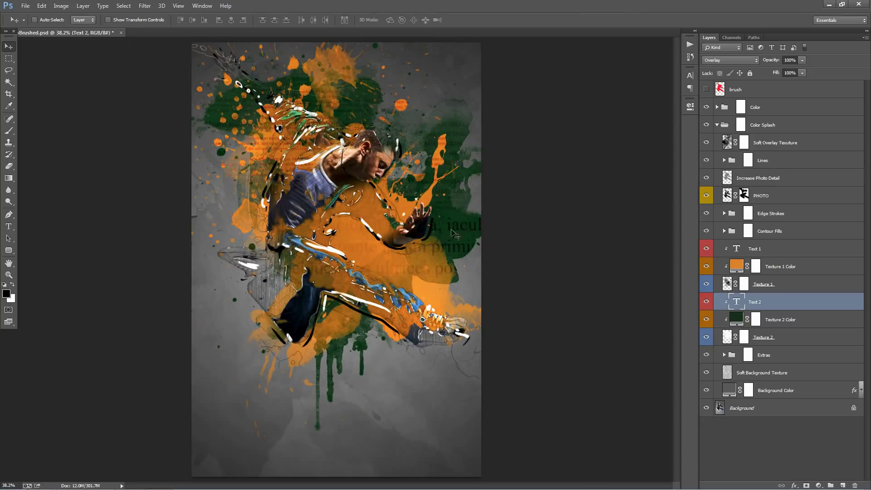
mouse_move(456, 223)
left_mouse_down()
mouse_move(487, 207)
mouse_move(467, 218)
left_mouse_up()
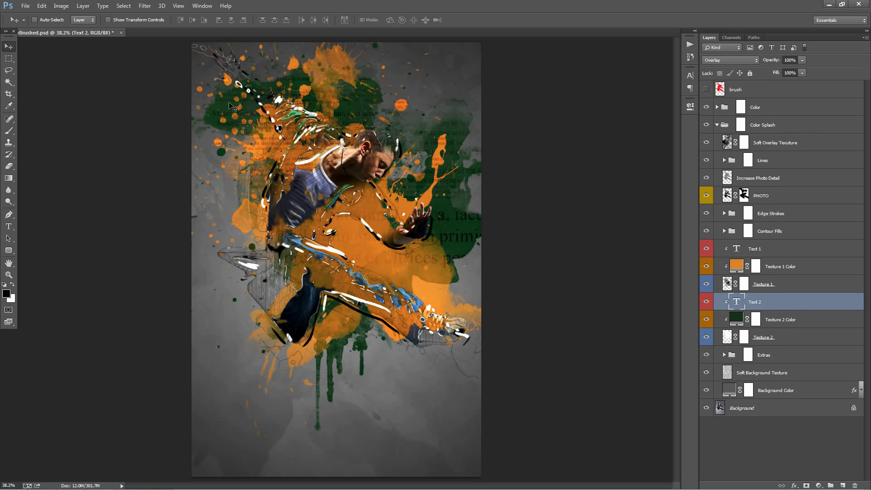
Convert the Text 2 layer to a smart object and open its contents as Text 21.psb
right_click(780, 307)
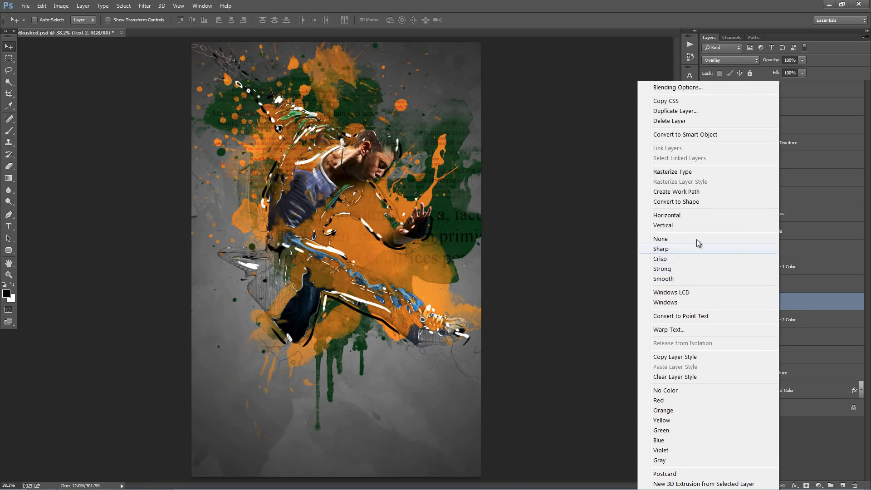
left_click(682, 134)
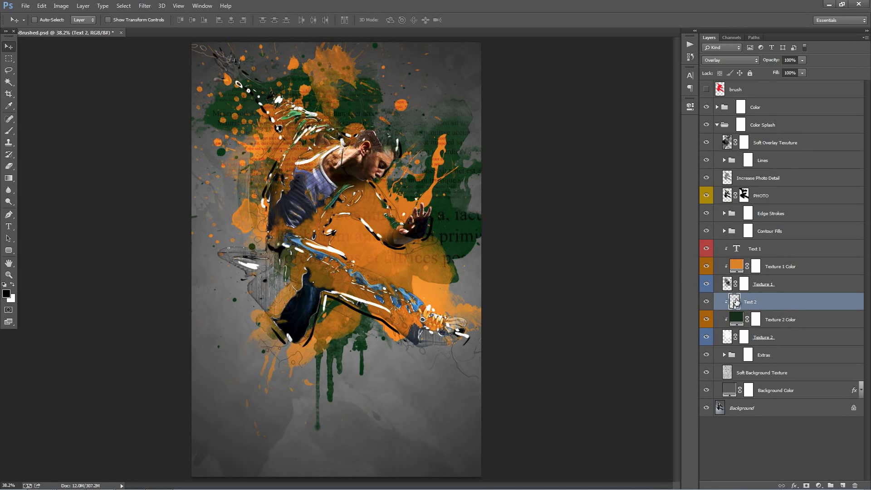
double_click(735, 301)
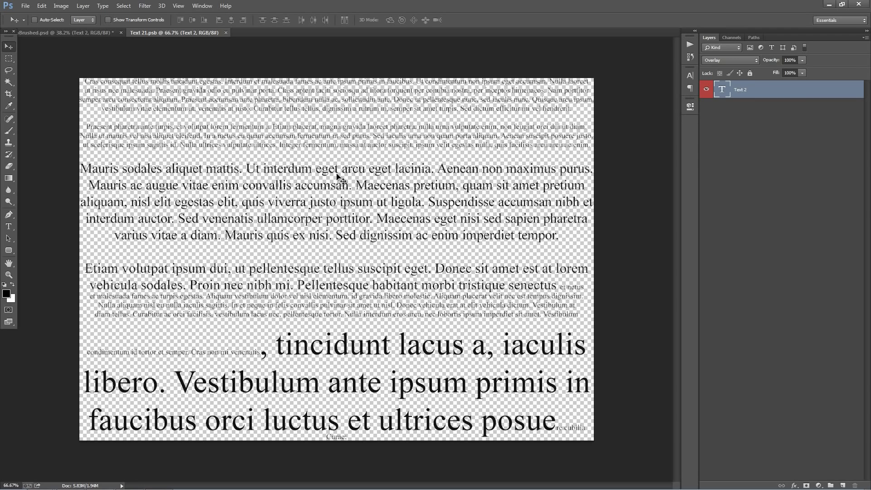
Enlarge the word 'Ut' to 41 pt and resize a run of middle-paragraph words
key("t")
double_click(253, 169)
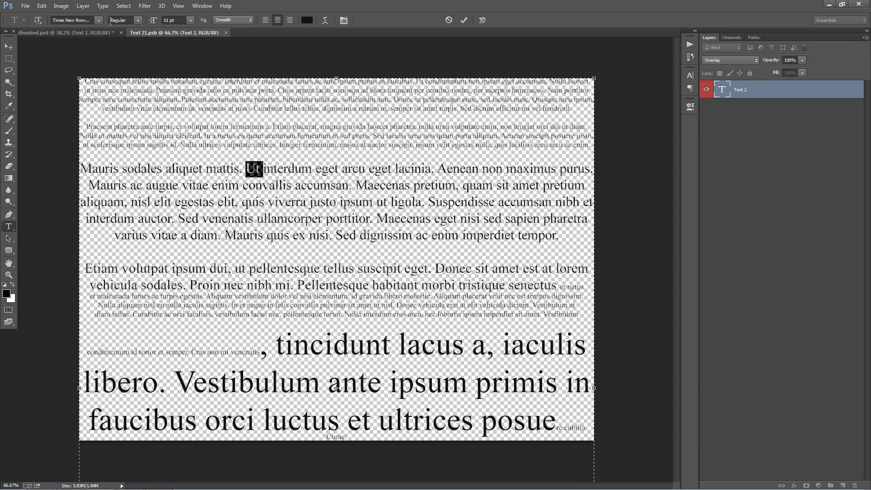
left_click_drag(153, 20, 159, 23)
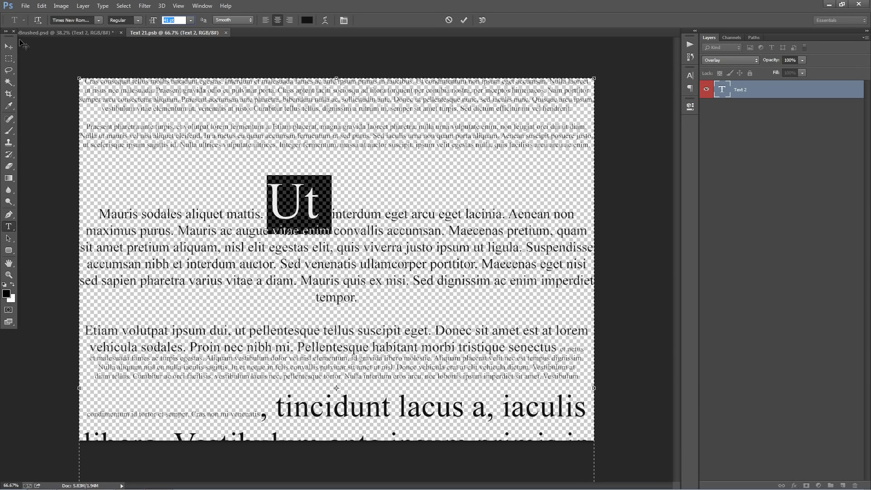
key("ctrl+Return")
left_click_drag(349, 247, 439, 256)
left_click(178, 21)
type("11")
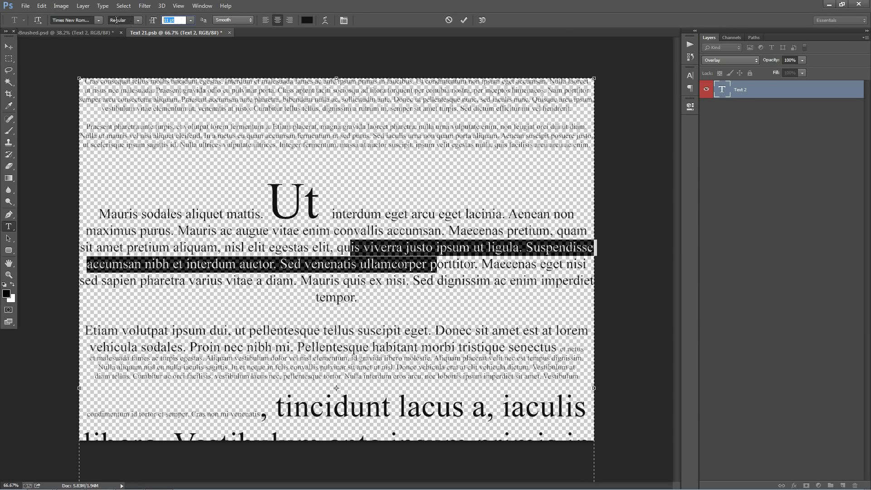
type("8")
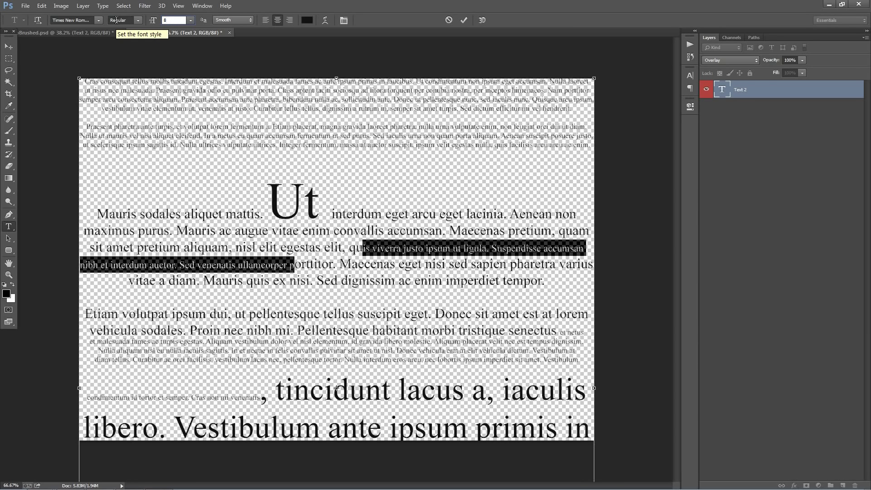
left_click(9, 46)
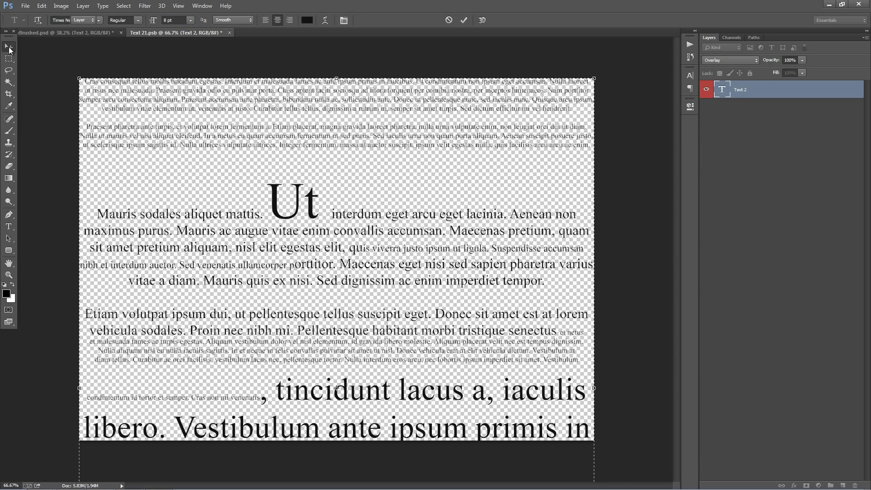
Set the word 'eget' to 50 pt, move the text block up, and save Text 21.psb
key("t")
left_click_drag(398, 265, 425, 265)
left_click(184, 21)
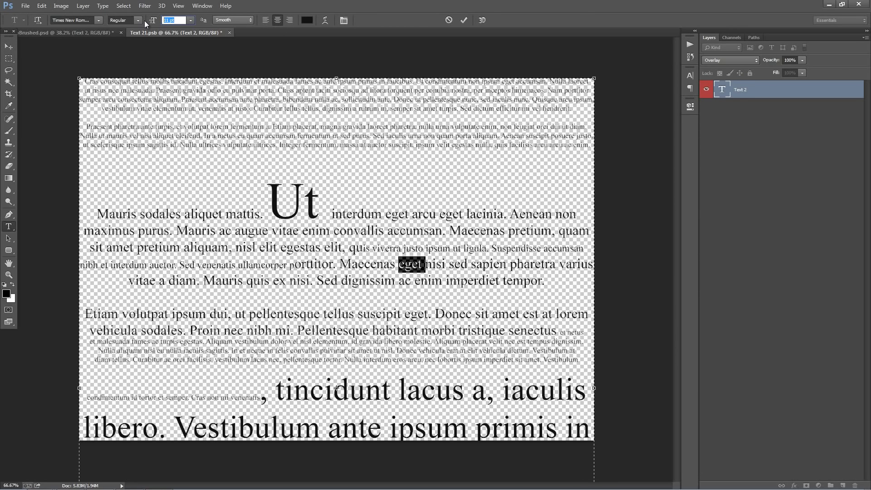
type("50")
key("Return")
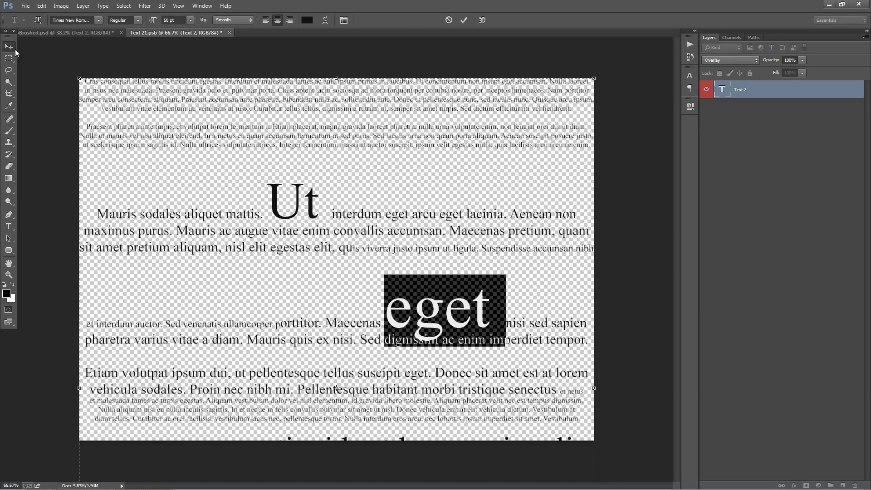
key("ctrl+Return")
key("v")
left_click_drag(375, 200, 367, 122)
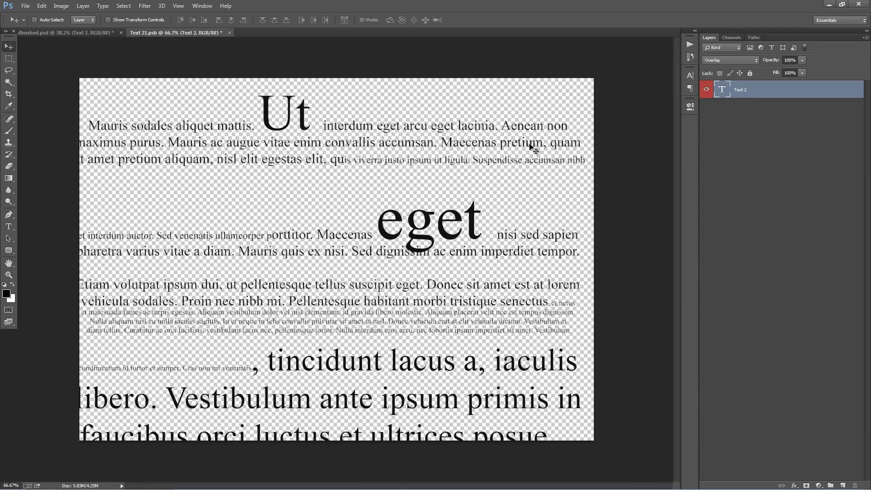
key("ctrl+s")
Close Text 21.psb, nudge Text 2 on the poster, then make Text 1 white (#ffffff) and reposition it
key("ctrl+w")
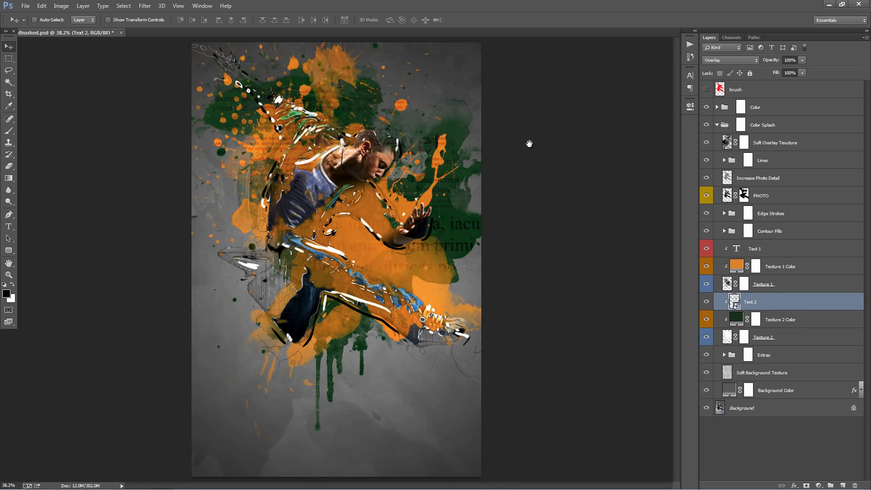
left_click_drag(496, 158, 484, 171)
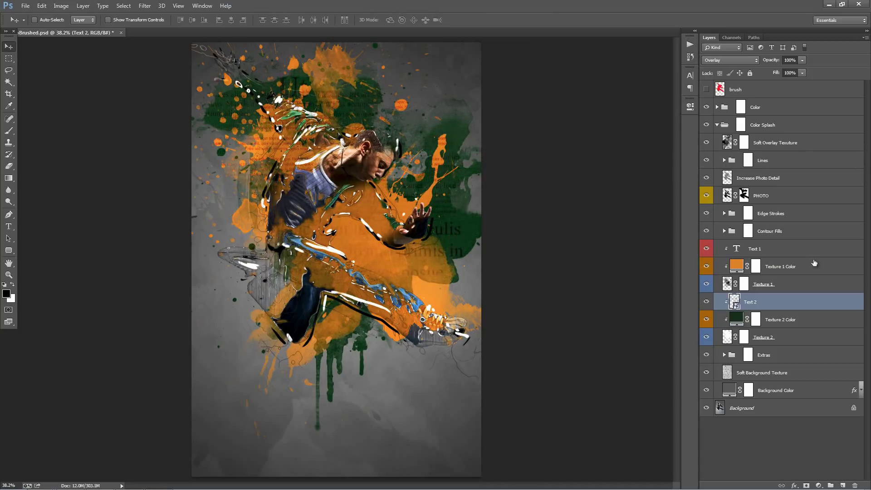
left_click(787, 253)
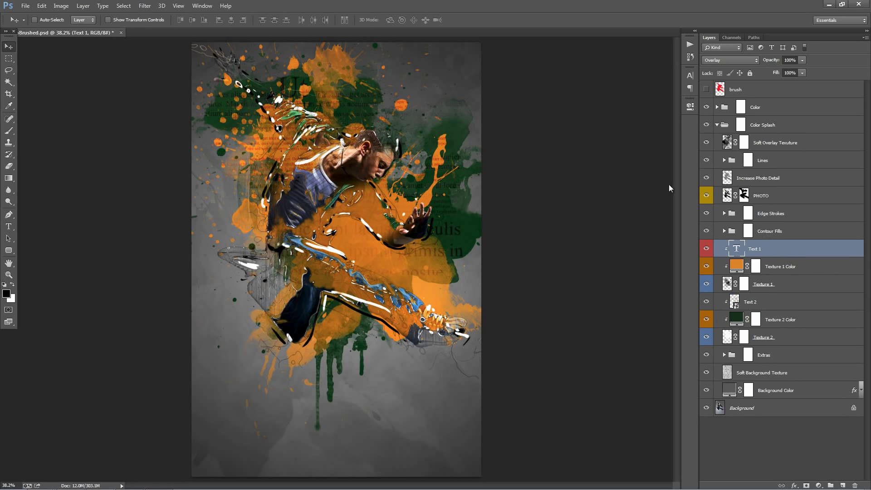
key("t")
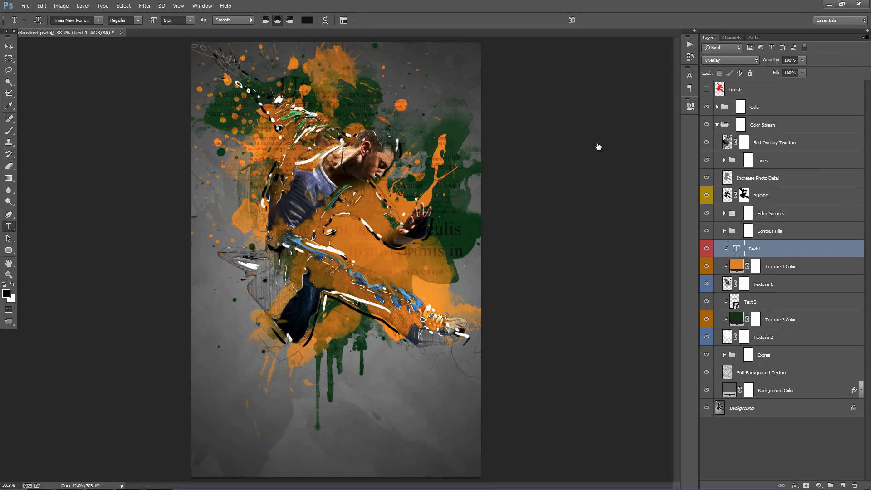
left_click_drag(628, 153, 559, 18)
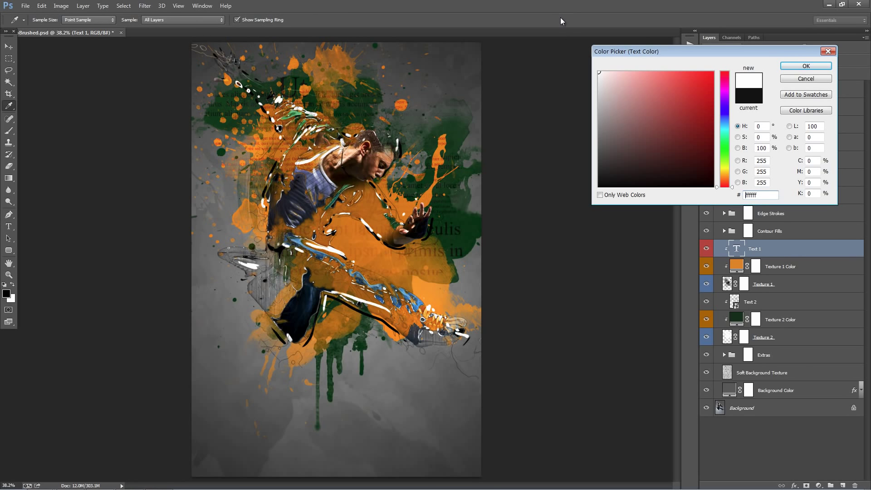
left_click(781, 67)
key("v")
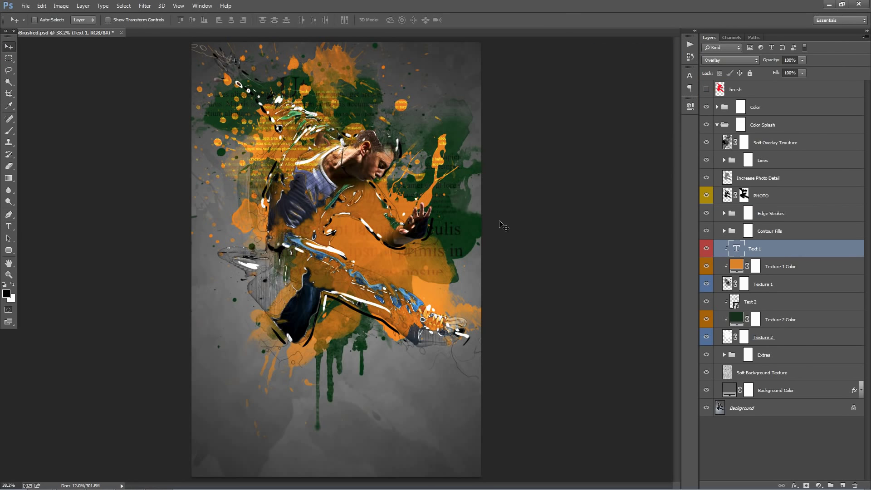
left_click_drag(500, 223, 475, 213)
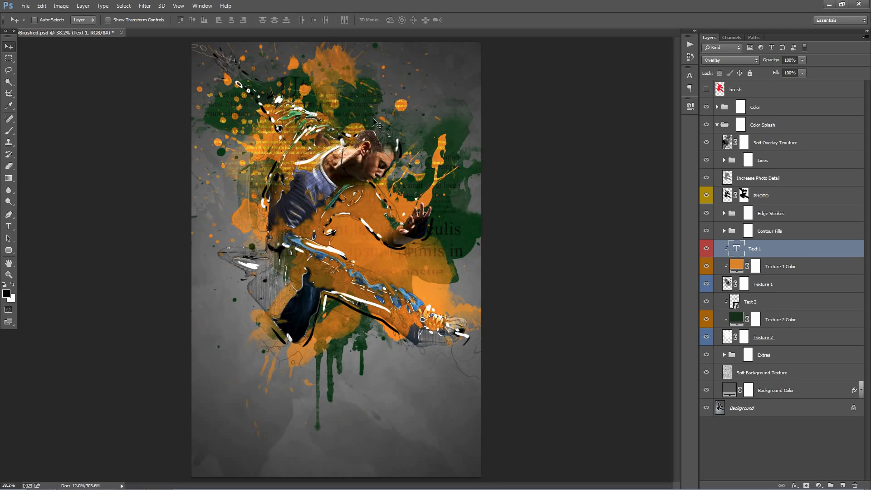
Set Text 1 to Normal blending and move it down and right
left_click(730, 61)
left_click(731, 69)
left_click_drag(521, 113, 594, 221)
Raise all of Text 1 to 15 pt and shift the paragraph up and left
key("t")
left_click(326, 228)
key("ctrl+a")
left_click(165, 19)
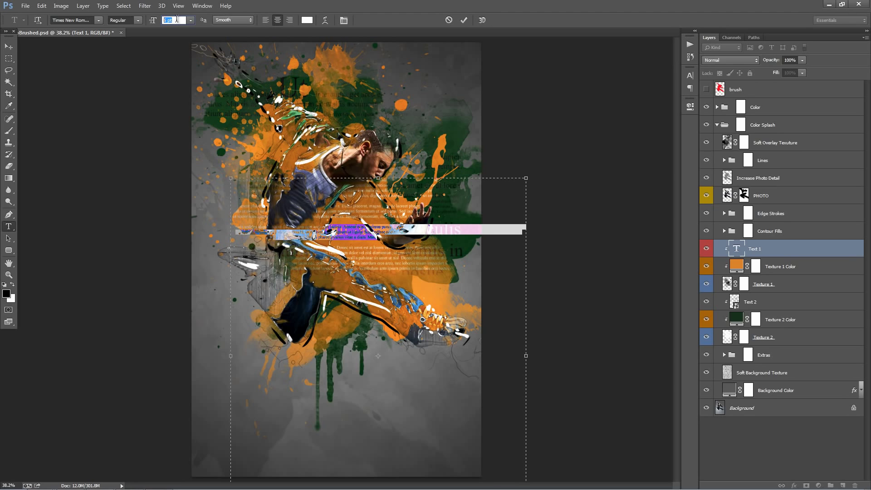
key("Up")
key("Up")
key("Up")
key("Up")
key("Up")
key("Up")
key("Up")
key("Up")
key("Up")
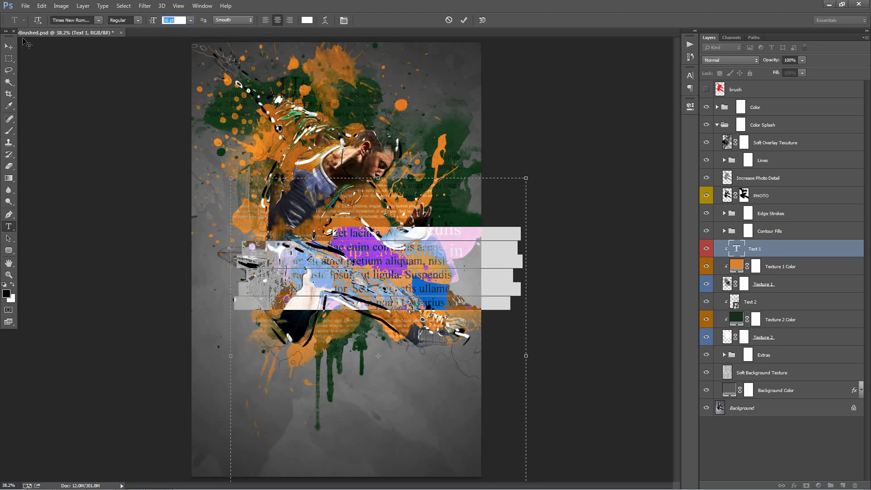
key("ctrl+Return")
key("v")
left_click_drag(415, 218, 404, 197)
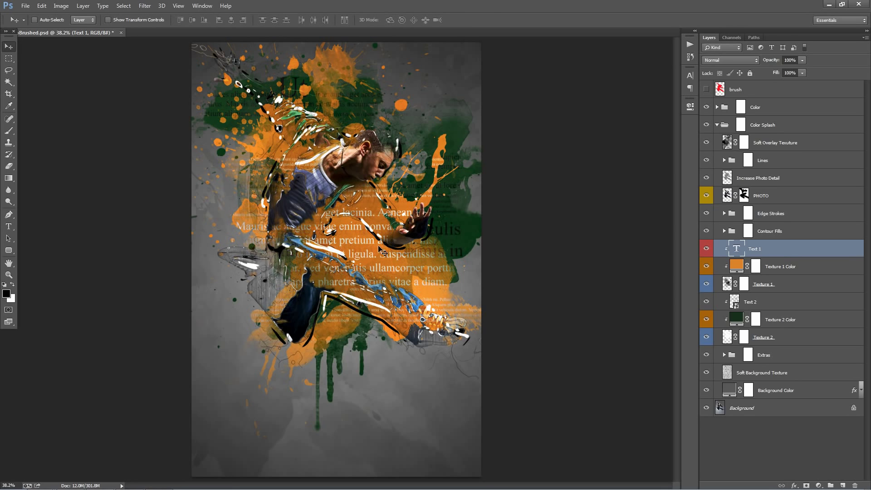
Enlarge the word 'Suspendisse' to 31 pt
key("t")
left_click_drag(379, 254, 435, 254)
left_click(181, 20)
type("23")
key("Return")
key("Up")
key("Up")
key("Up")
key("Up")
key("Up")
key("Up")
key("Up")
key("Up")
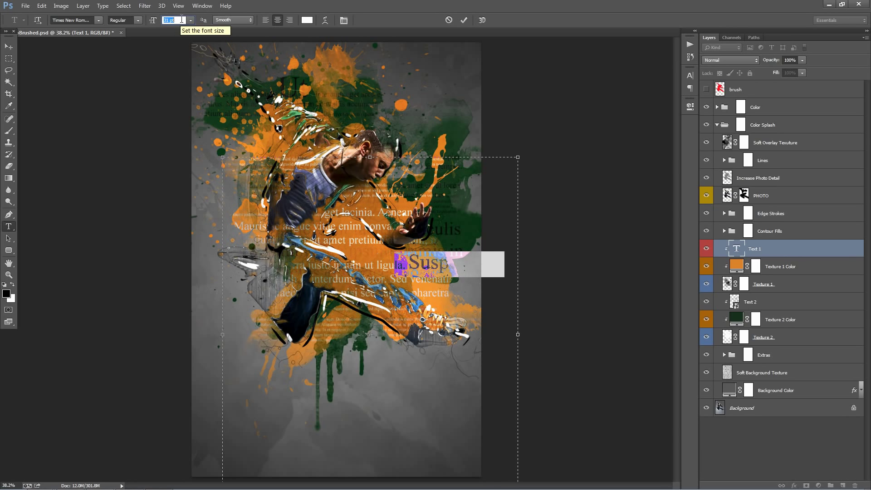
Nudge Text 1 up-left and lower its opacity to 51%
left_click(8, 47)
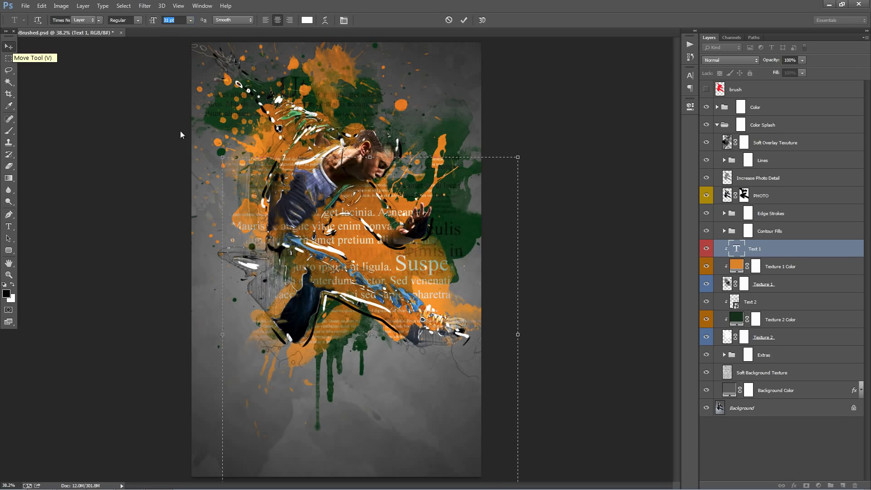
mouse_move(407, 183)
left_mouse_down()
mouse_move(388, 166)
mouse_move(402, 173)
left_mouse_up()
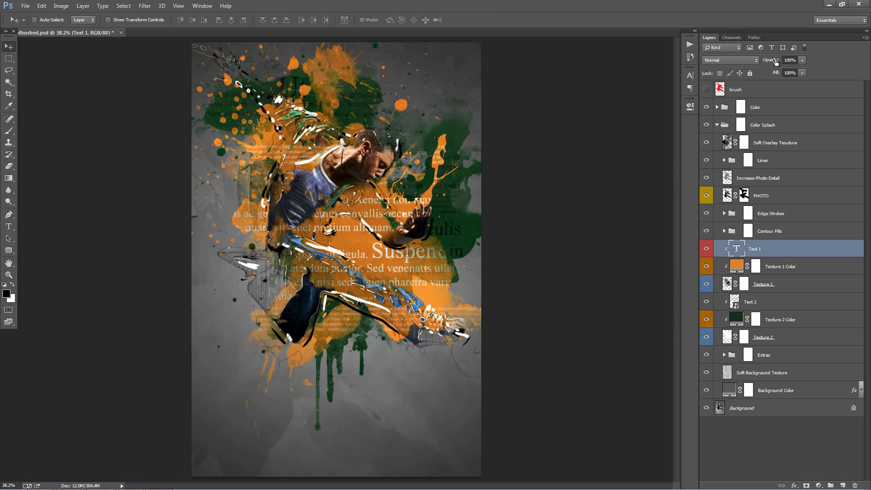
left_click_drag(775, 62, 752, 59)
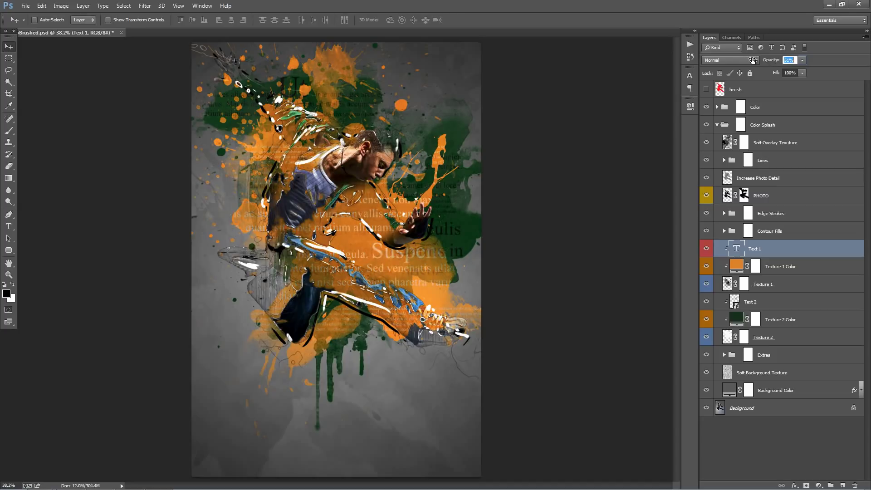
key("Return")
left_click(798, 234)
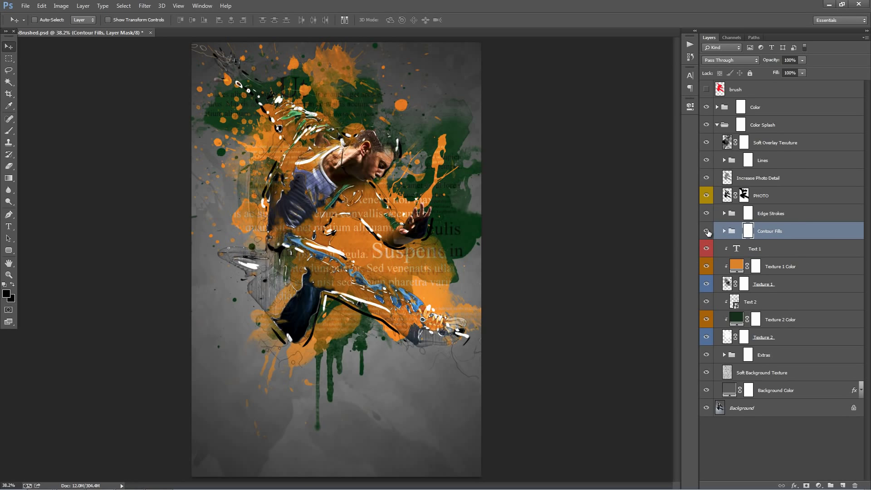
left_click(728, 234)
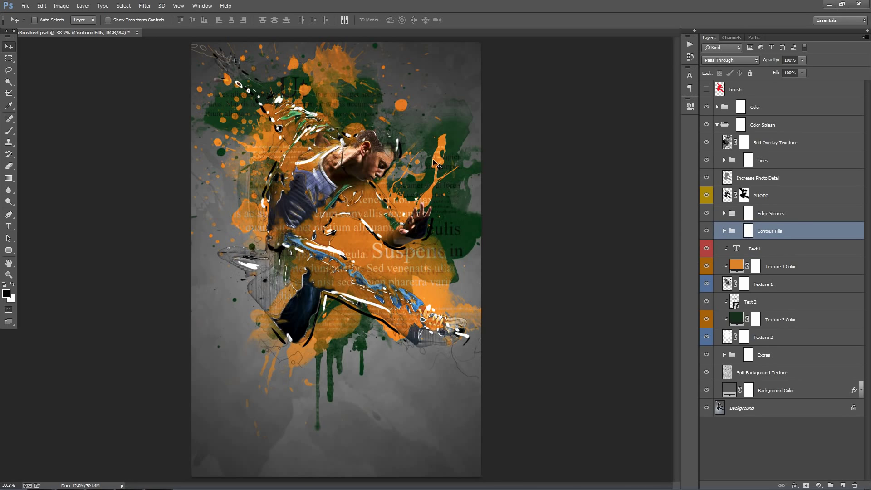
left_click_drag(392, 154, 412, 273)
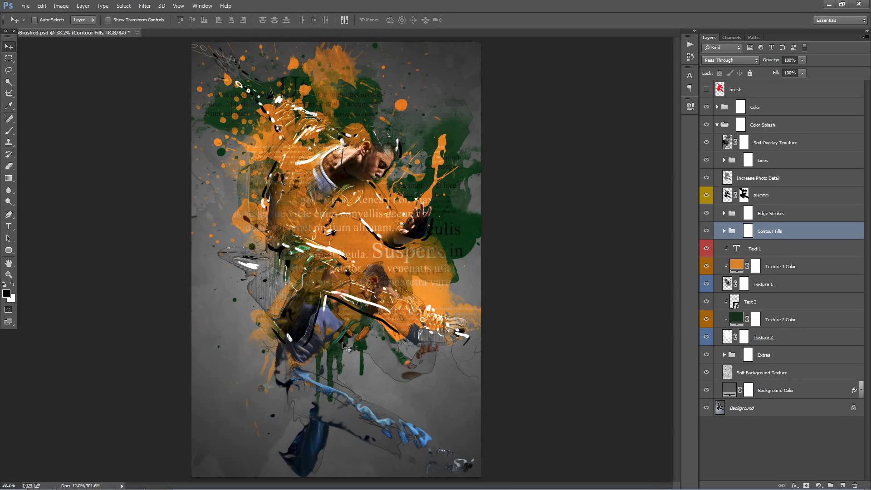
key("ctrl+z")
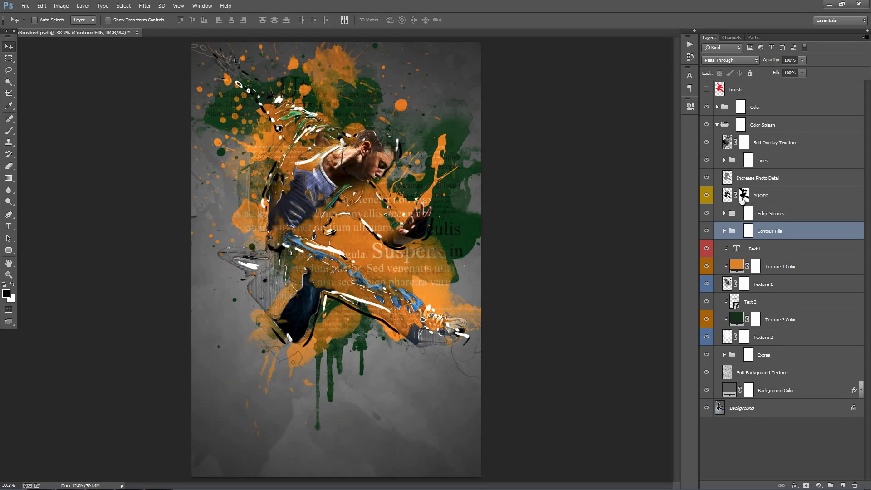
left_click(742, 197)
left_click(772, 235)
left_click(705, 231)
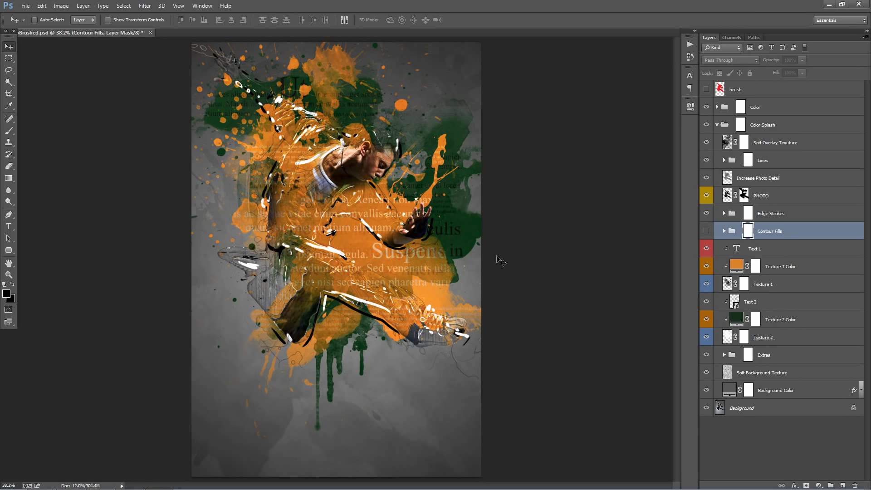
Show and expand the Contour Fills group and make Contour Fill 2 Color visible
left_click(708, 231)
left_click(723, 231)
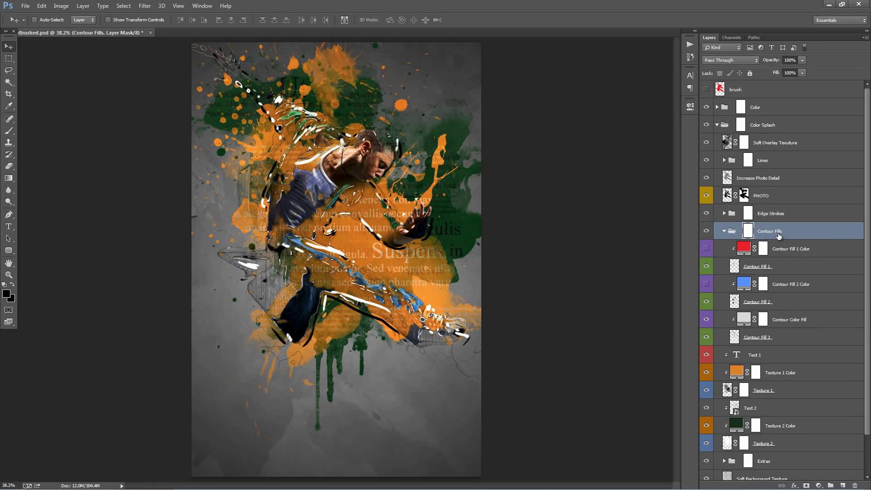
left_click(805, 247)
left_click(804, 297)
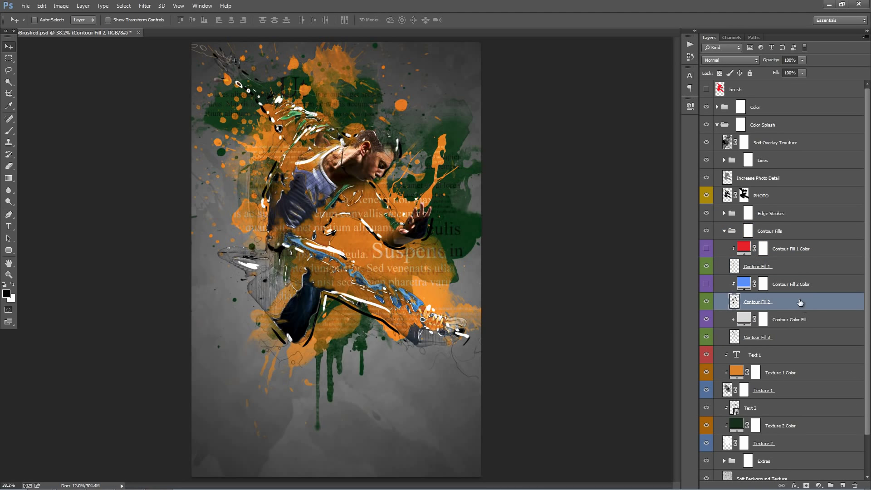
left_click(790, 271)
left_click(796, 286)
left_click(800, 301)
left_click(800, 287)
left_click(707, 284)
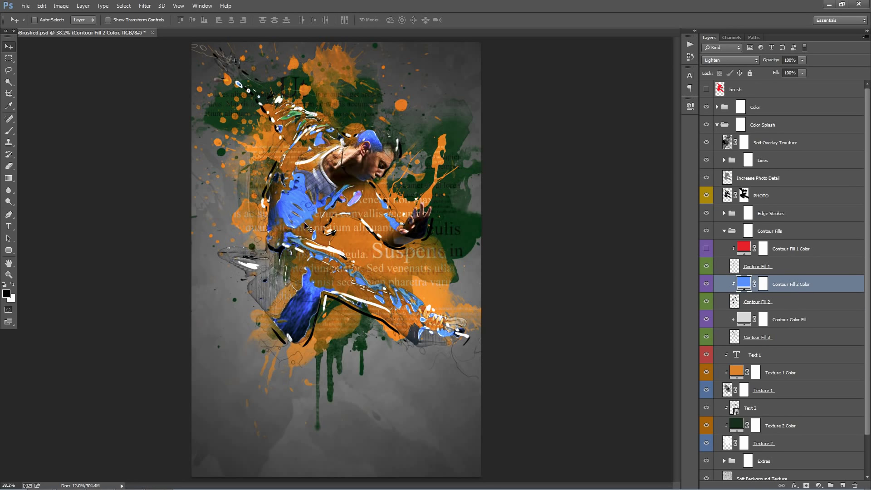
Change Contour Fill 2 Color to a muted orange (#c87a1a) sampled from the splash
double_click(743, 284)
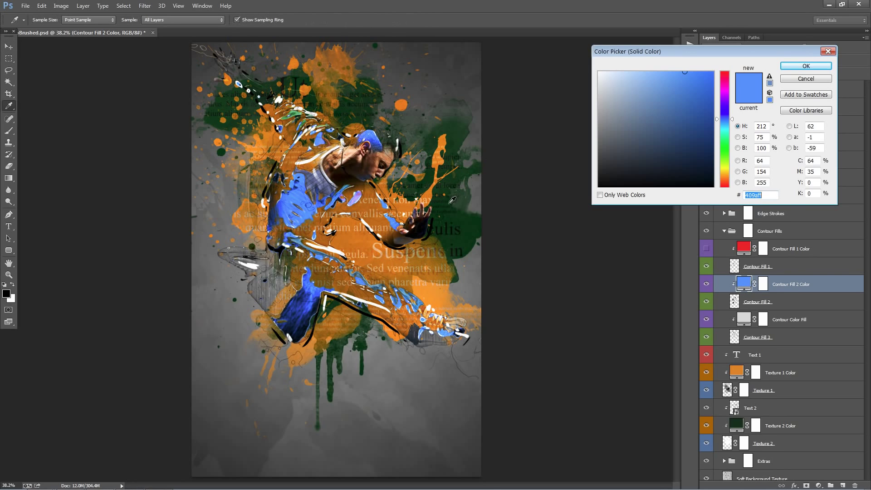
left_click(466, 222)
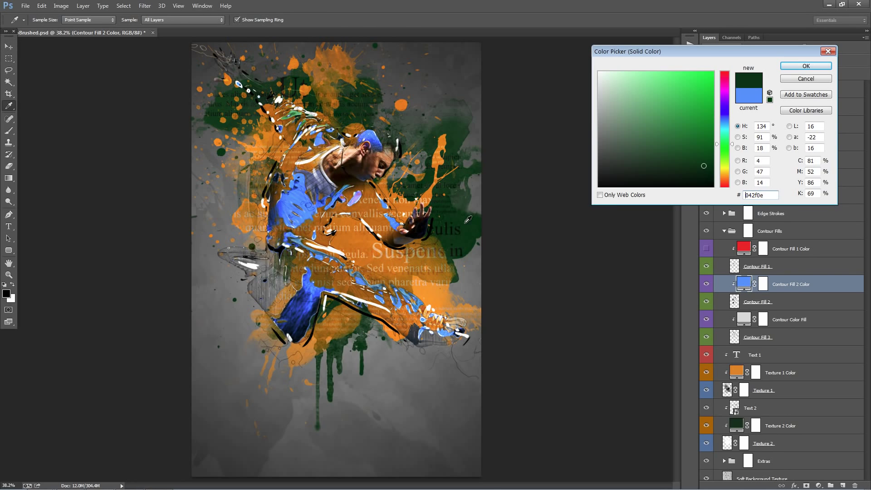
left_click(442, 145)
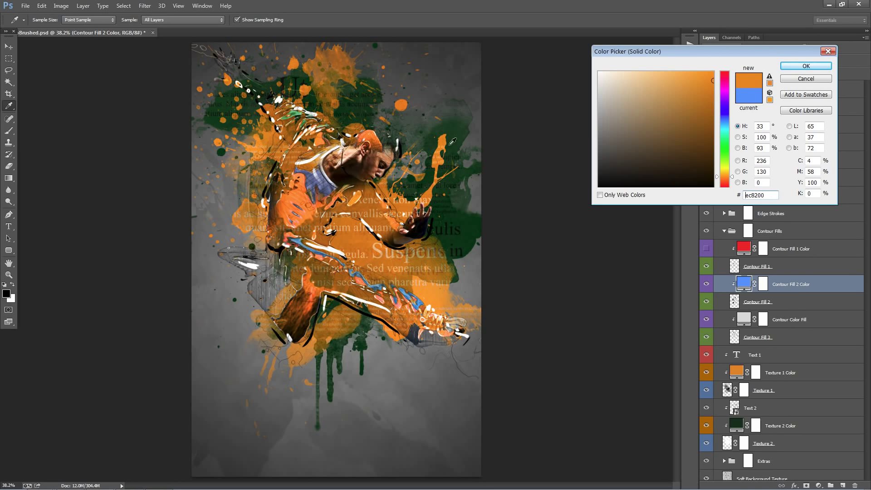
left_click(698, 89)
mouse_move(697, 91)
left_mouse_down()
mouse_move(700, 109)
mouse_move(696, 89)
mouse_move(698, 96)
left_mouse_up()
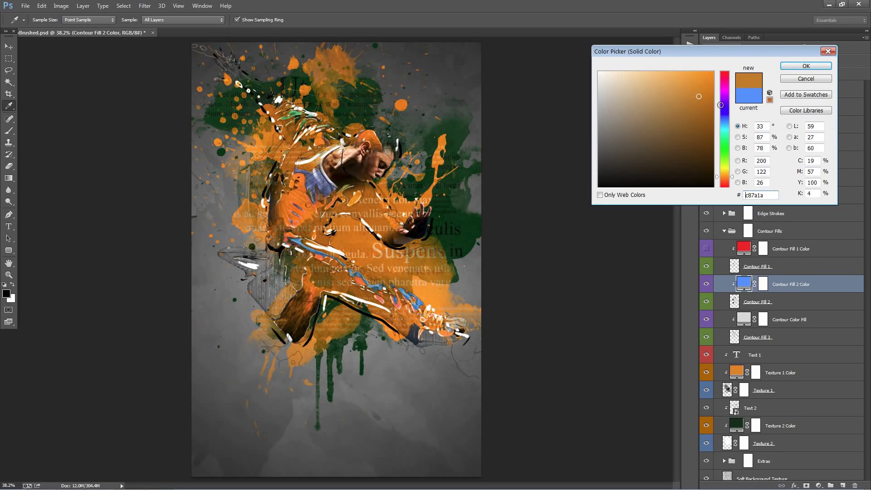
left_click(807, 67)
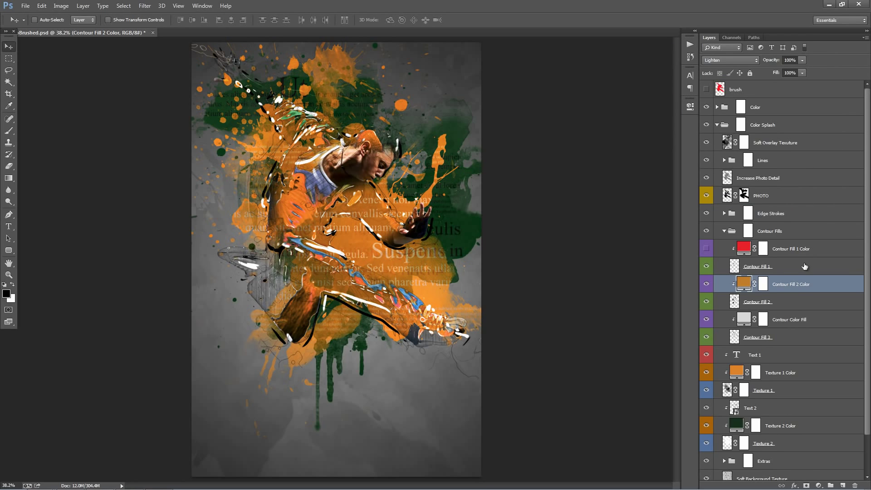
Keep Contour Fill 1 Color hidden and collapse the Contour Fills group
left_click(706, 247)
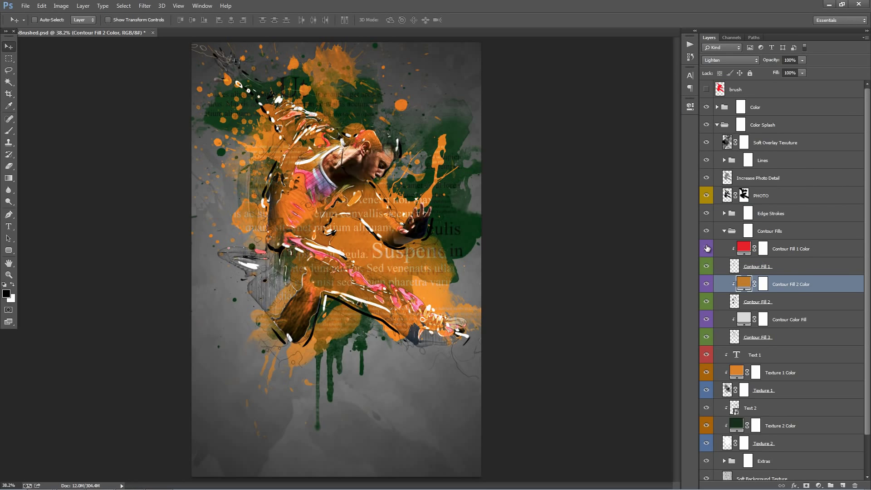
left_click(706, 248)
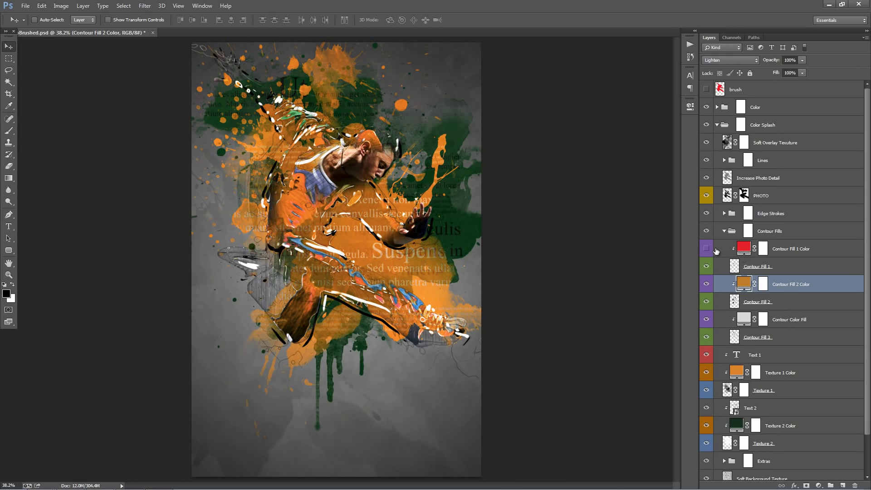
left_click(725, 230)
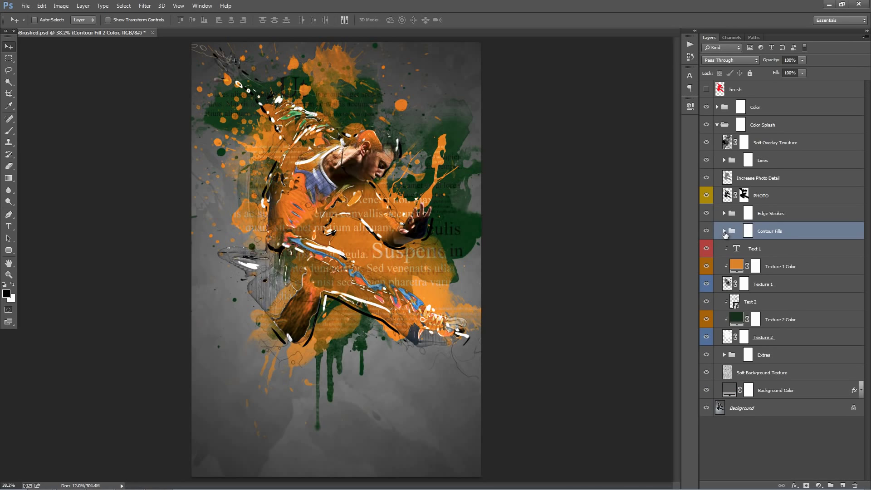
Move the Edge Strokes group's white strokes down the poster
left_click(783, 219)
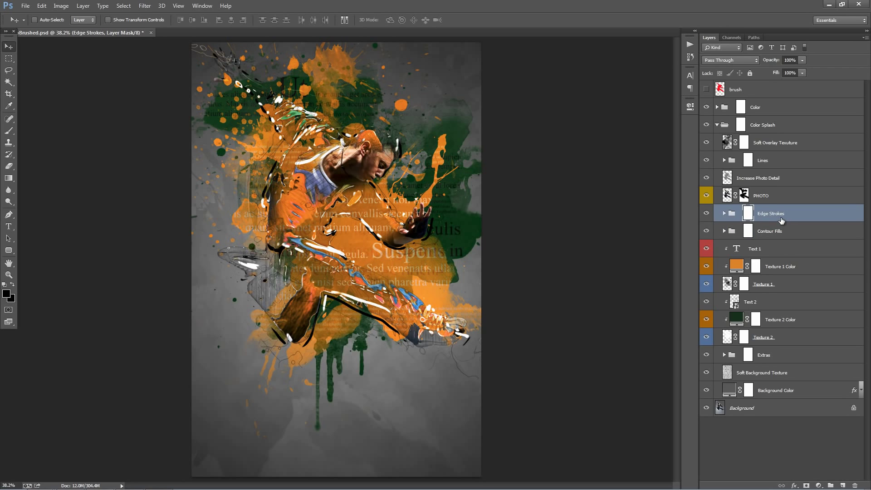
left_click(732, 215)
left_click_drag(334, 177, 366, 341)
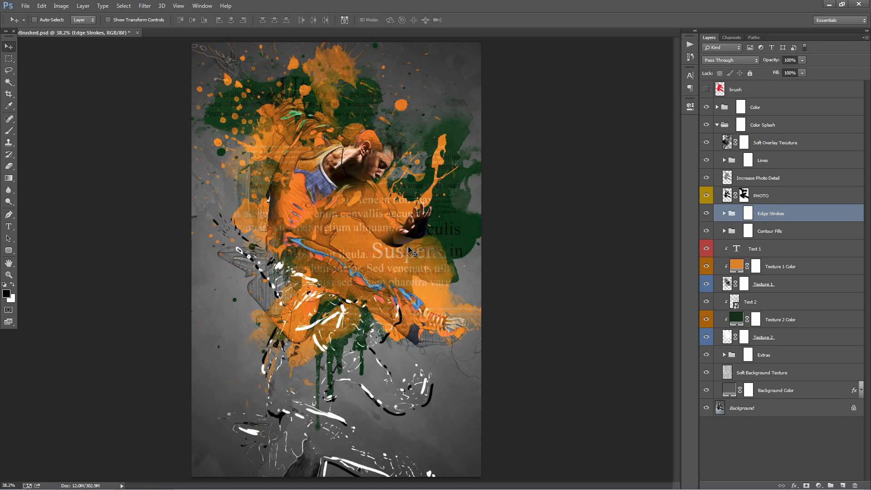
Expand Edge Strokes and set Edge Strokes Color 1 to white
left_click(724, 213)
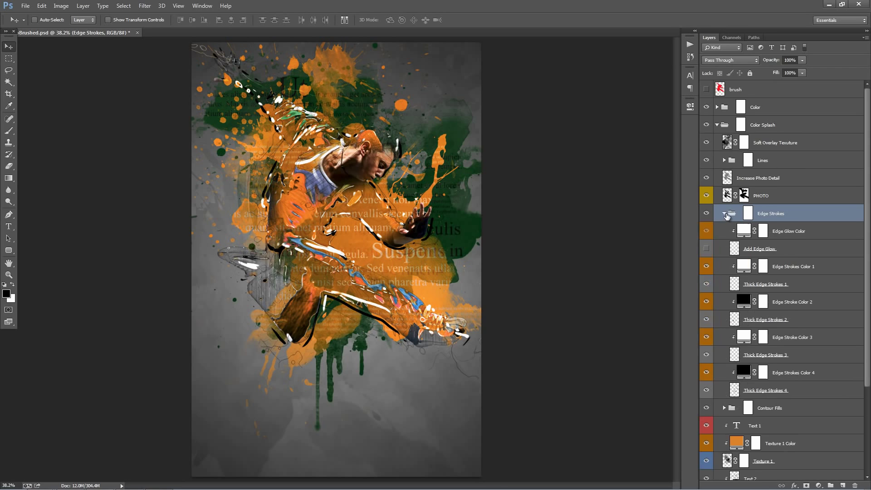
left_click(810, 284)
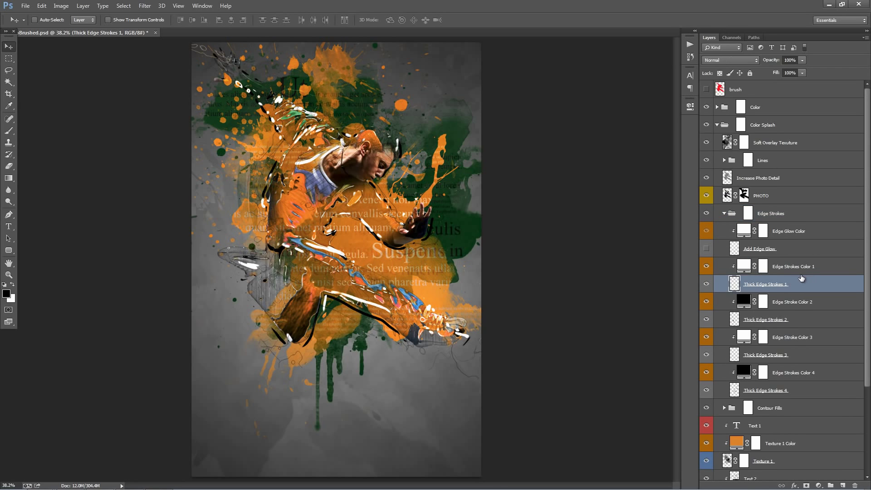
scroll(802, 278, "down", 1)
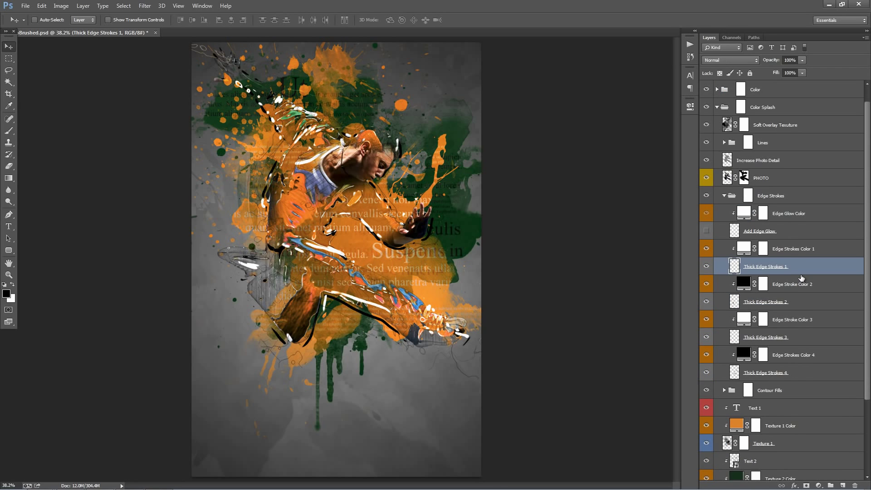
double_click(743, 248)
type("ff0000")
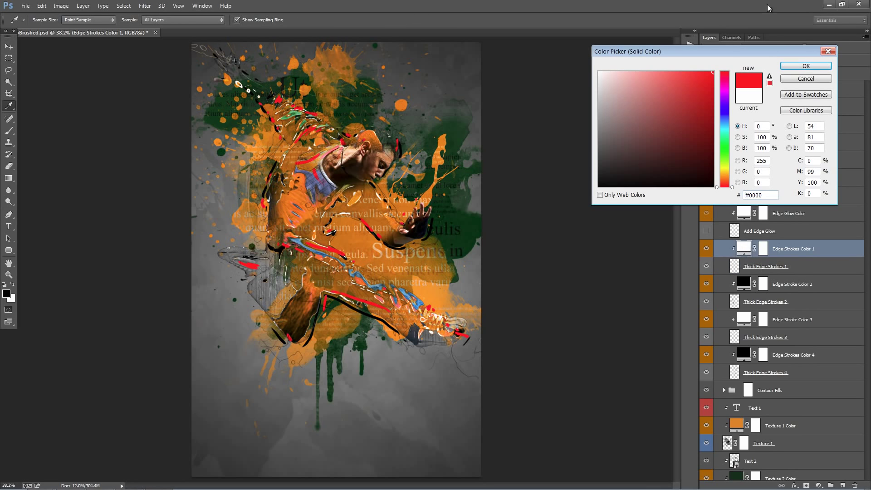
left_click_drag(666, 130, 489, 4)
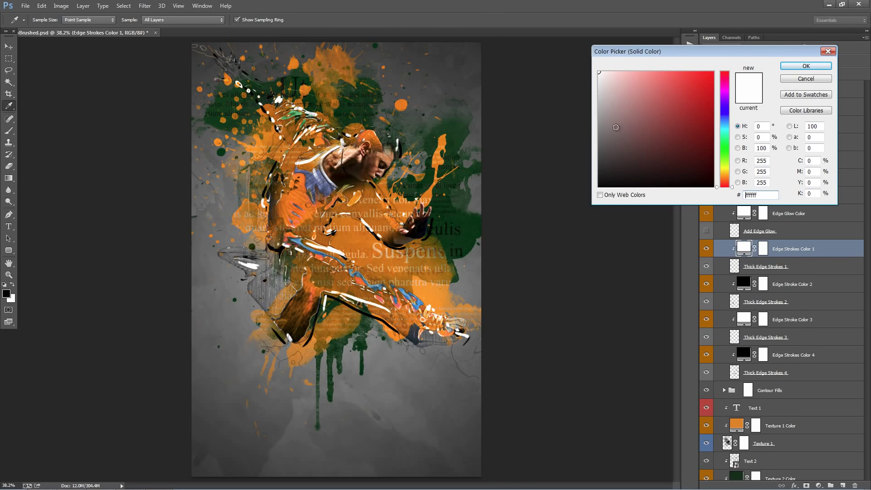
left_click(806, 66)
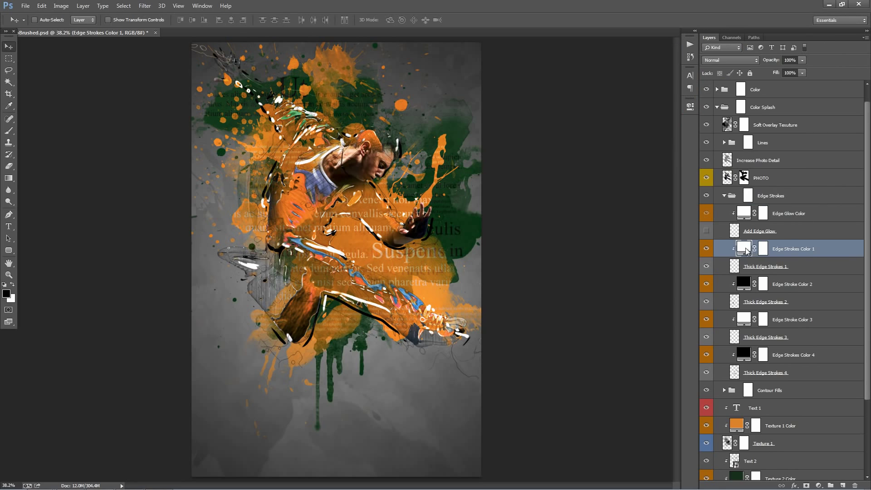
Recolour Edge Strokes Color 1 orange, starting from the sampled splash colour
double_click(745, 249)
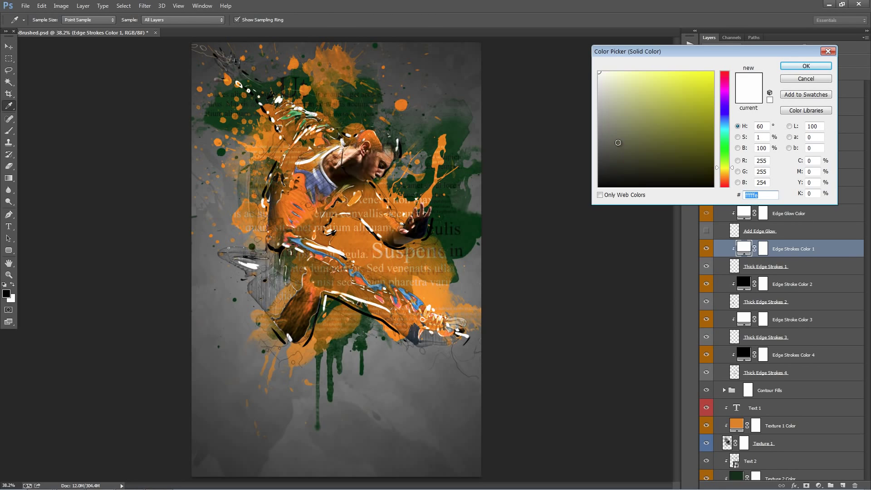
left_click_drag(725, 168, 725, 62)
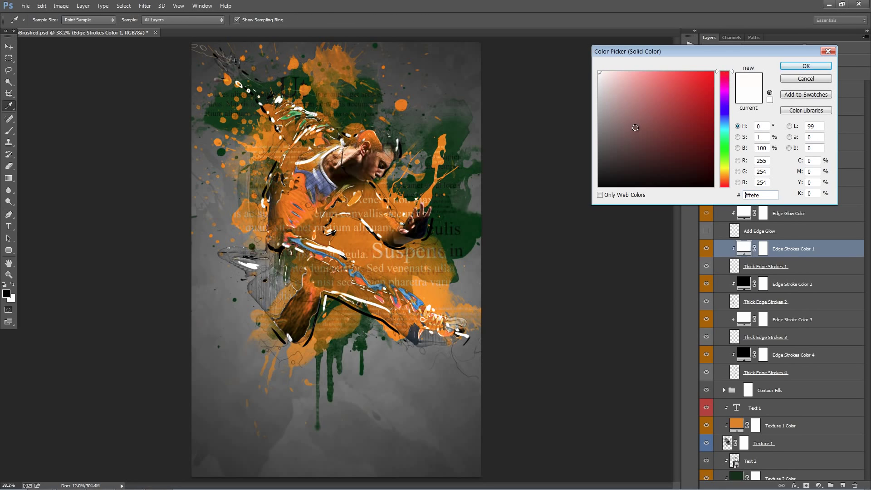
left_click_drag(635, 128, 715, 71)
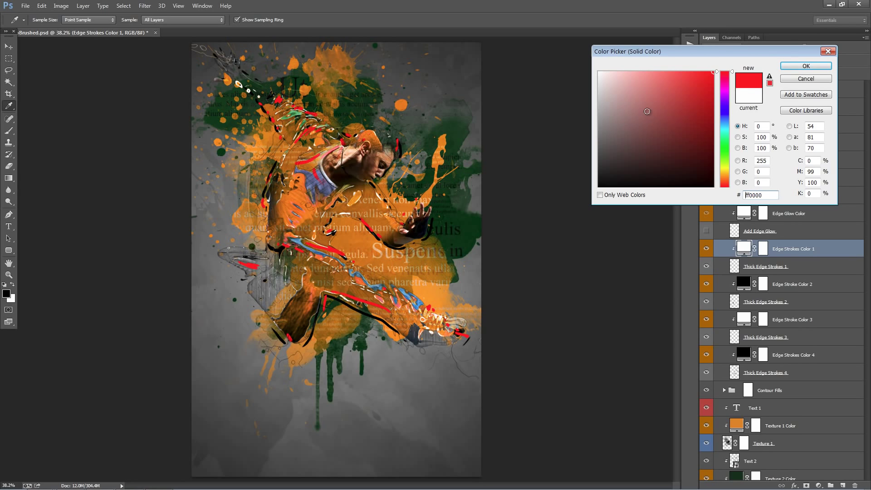
mouse_move(646, 111)
left_mouse_down()
mouse_move(635, 136)
mouse_move(648, 145)
mouse_move(473, 3)
left_mouse_up()
left_click(444, 139)
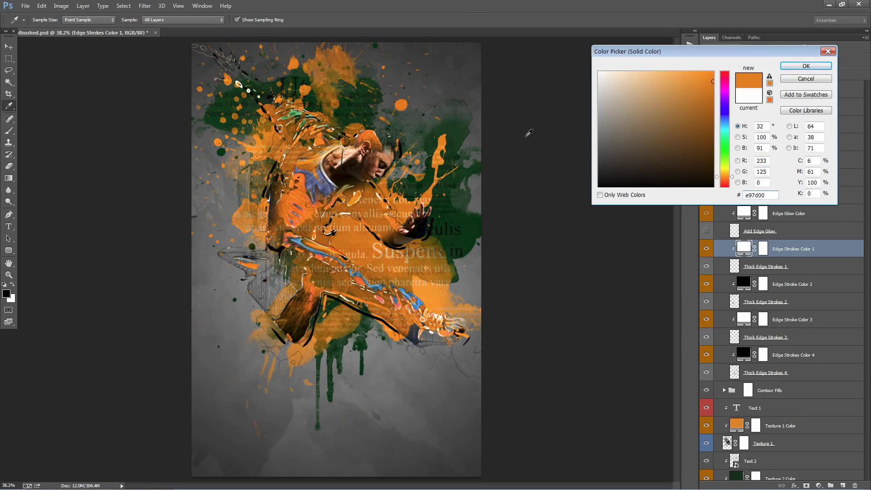
left_click_drag(683, 115, 713, 71)
left_click(724, 171)
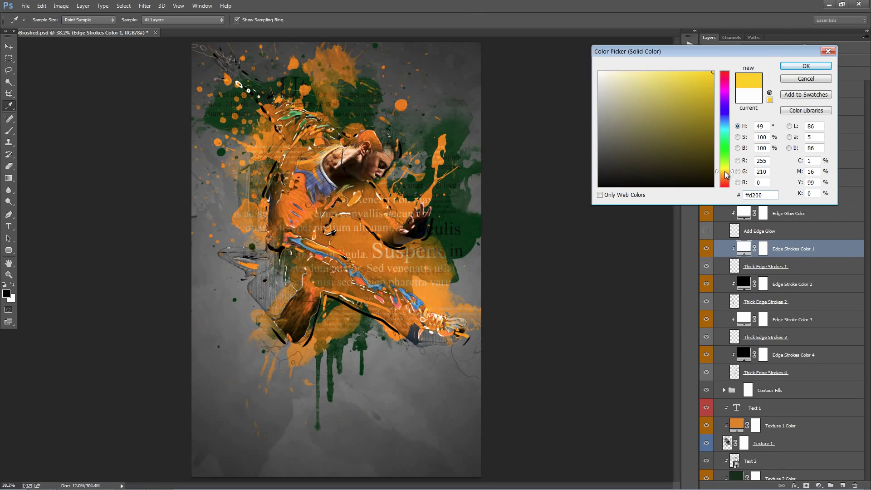
left_click_drag(725, 171, 725, 175)
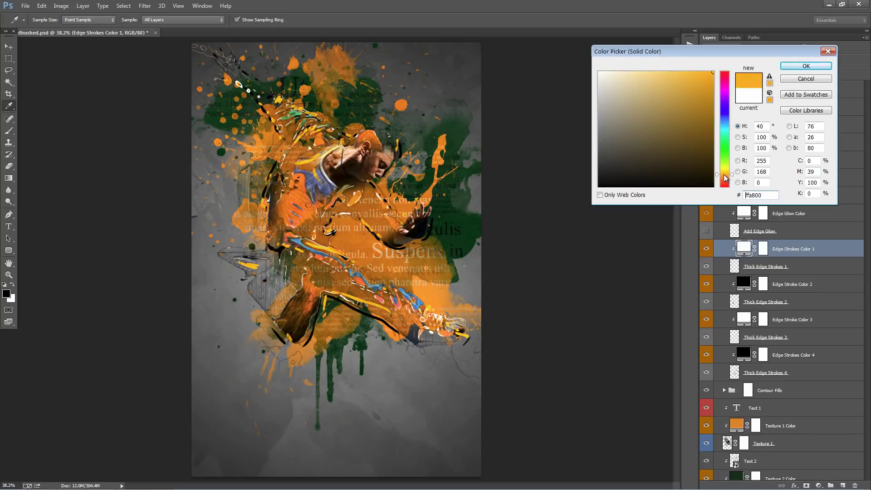
left_click(803, 67)
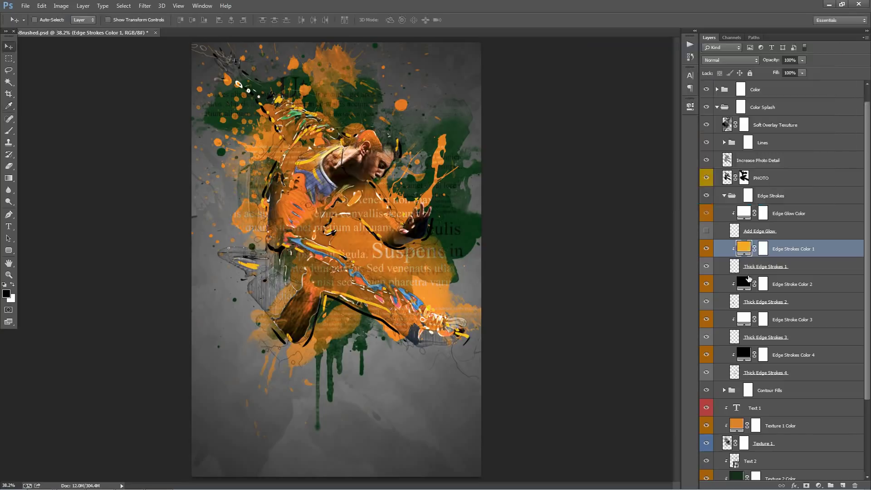
Set Edge Stroke Color 2 to white
double_click(744, 285)
type("ff0000")
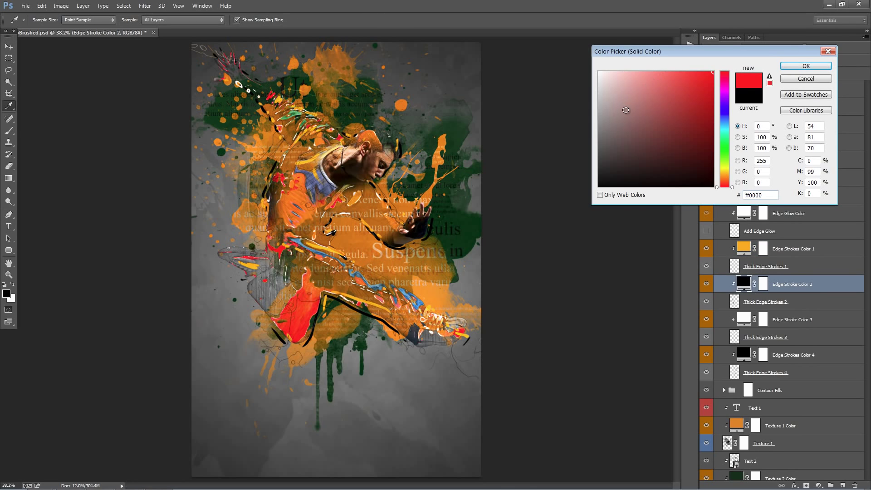
left_click(599, 72)
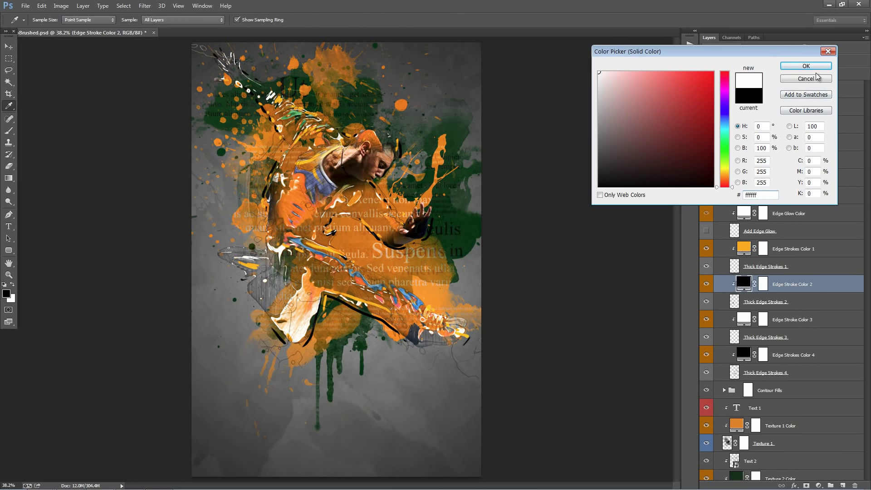
left_click(805, 66)
Set Edge Stroke Color 3 to black
double_click(743, 320)
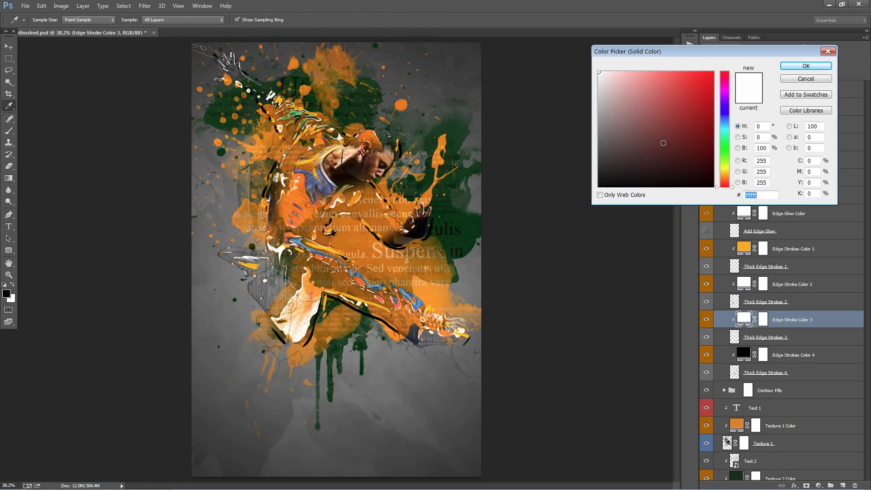
type("ff0000")
left_click(599, 186)
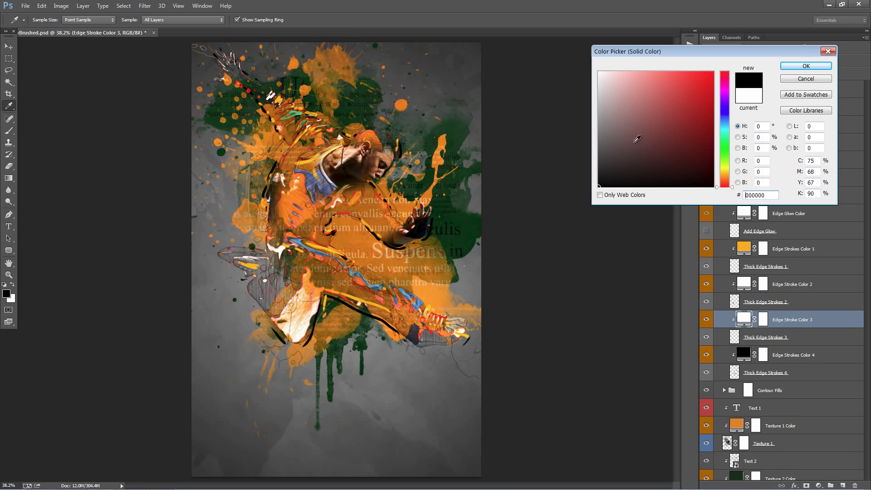
left_click(598, 72)
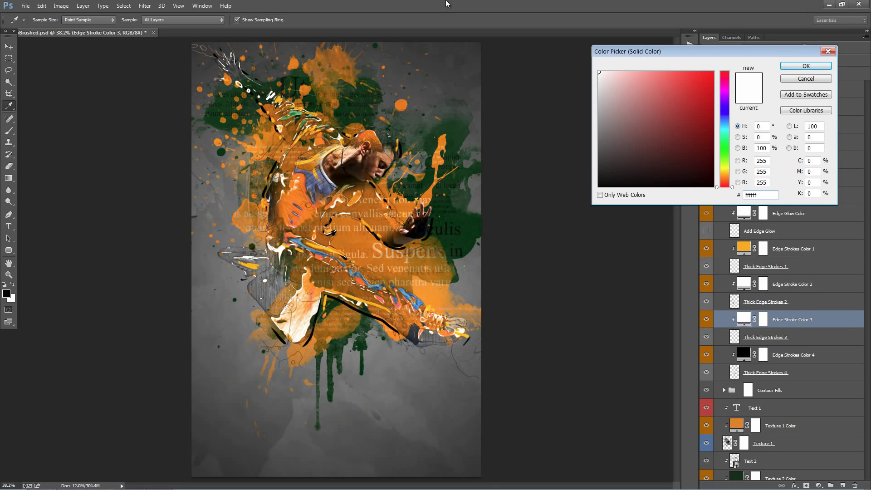
key("ctrl+z")
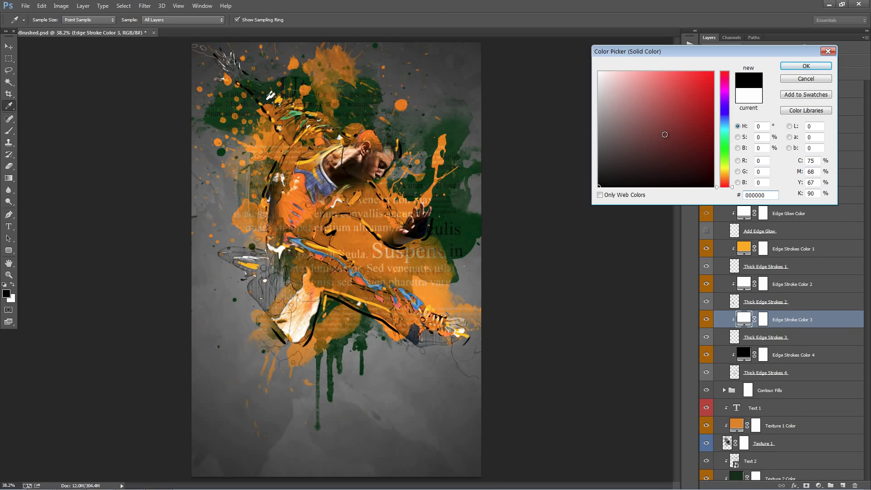
left_click(805, 66)
key("v")
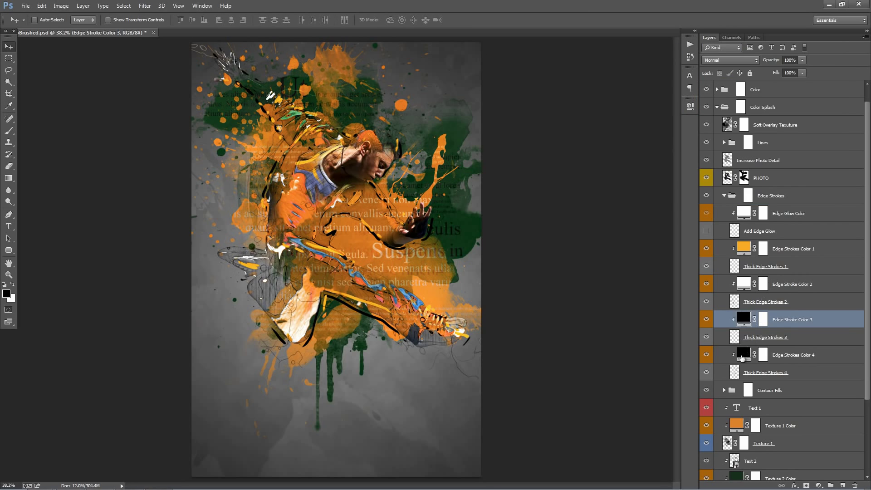
Set Edge Strokes Color 4 to white
double_click(742, 355)
left_click(713, 72)
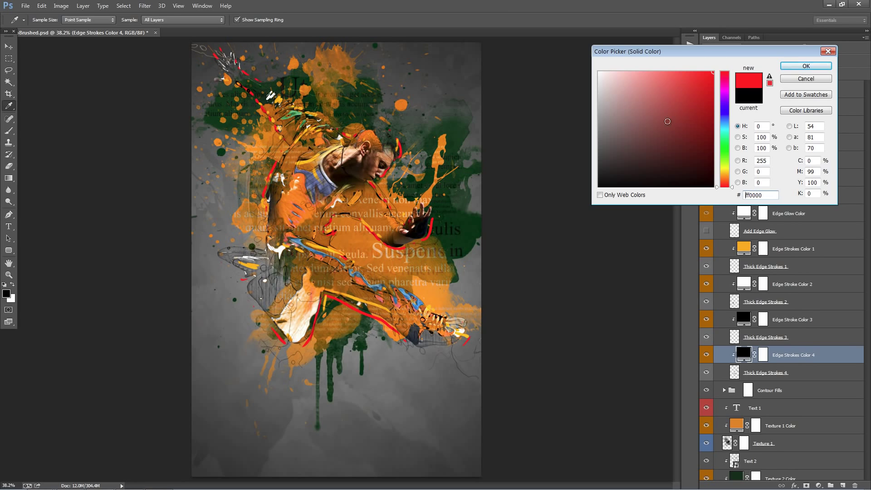
left_click(598, 72)
type("000000")
left_click(598, 72)
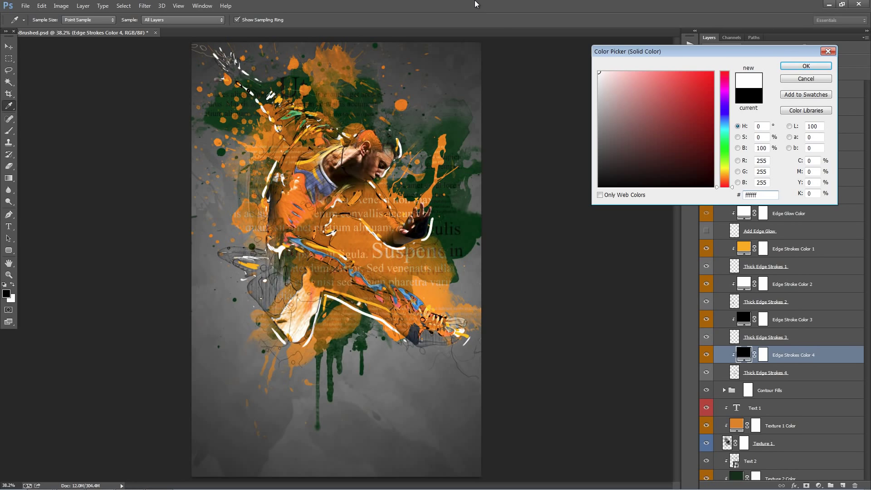
left_click(797, 64)
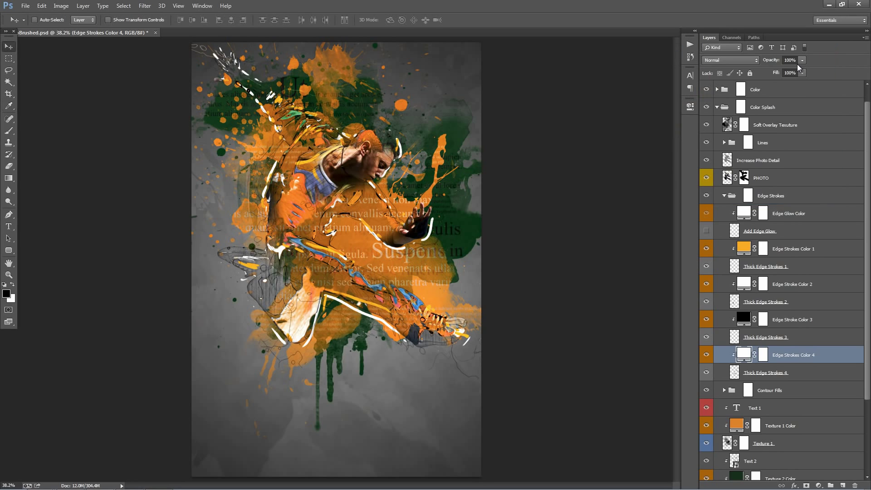
left_click(724, 196)
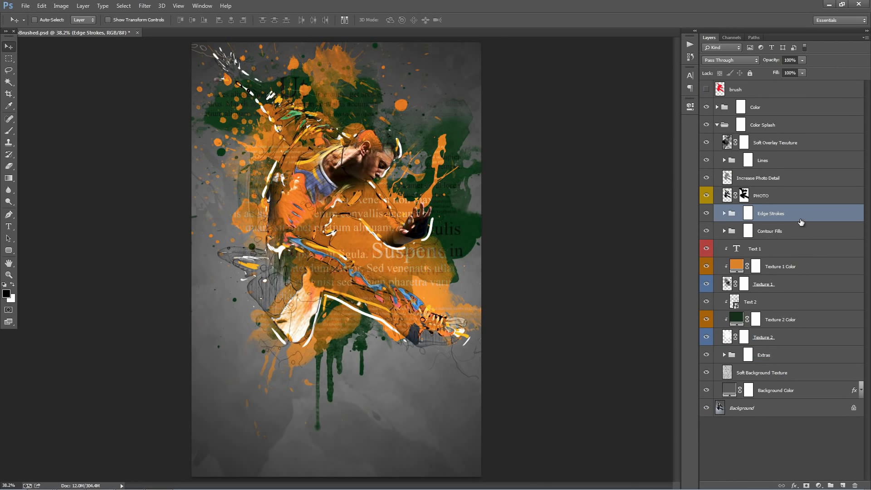
left_click(782, 180)
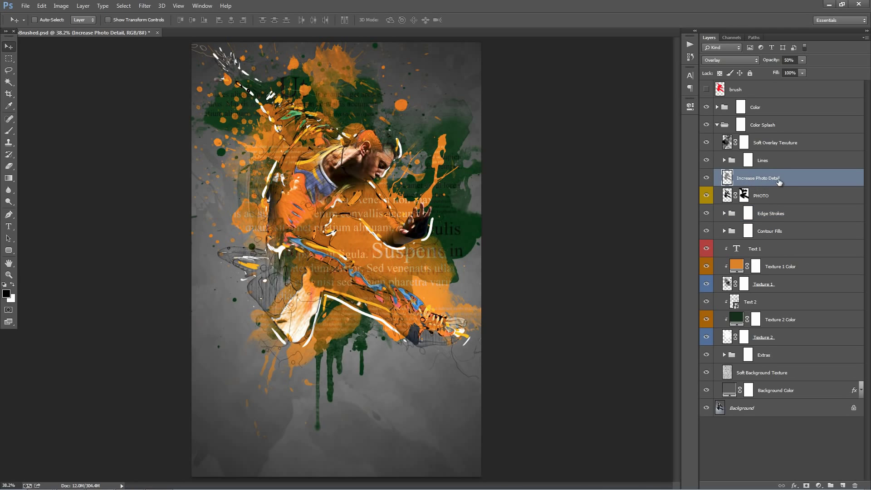
left_click(705, 178)
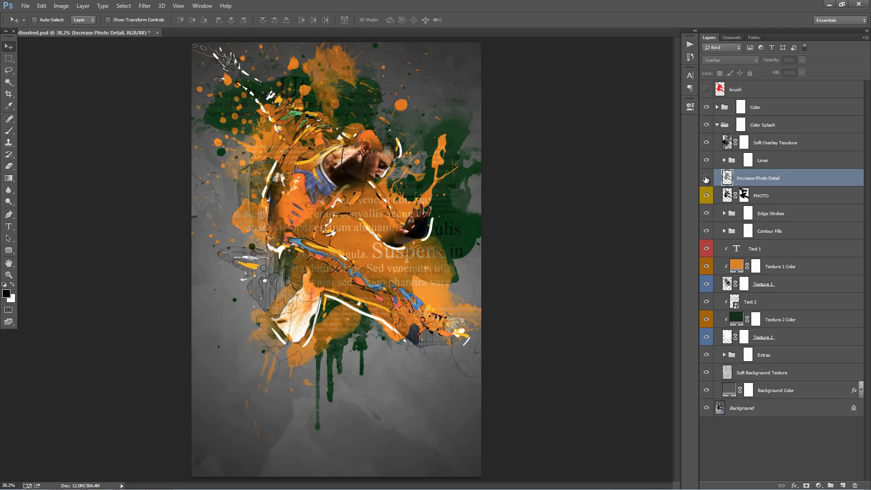
left_click(706, 178)
left_click(706, 178)
left_click(706, 179)
left_click(705, 178)
left_click(706, 179)
left_click(706, 179)
left_click(783, 167)
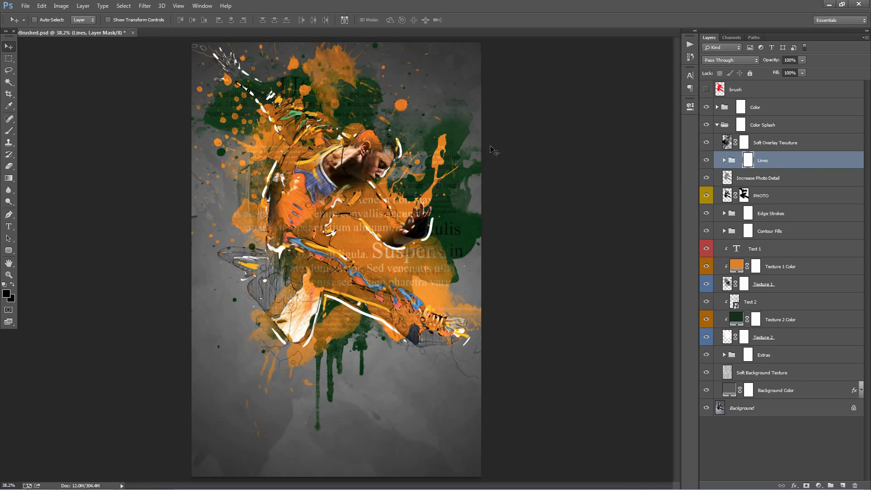
left_click(735, 163)
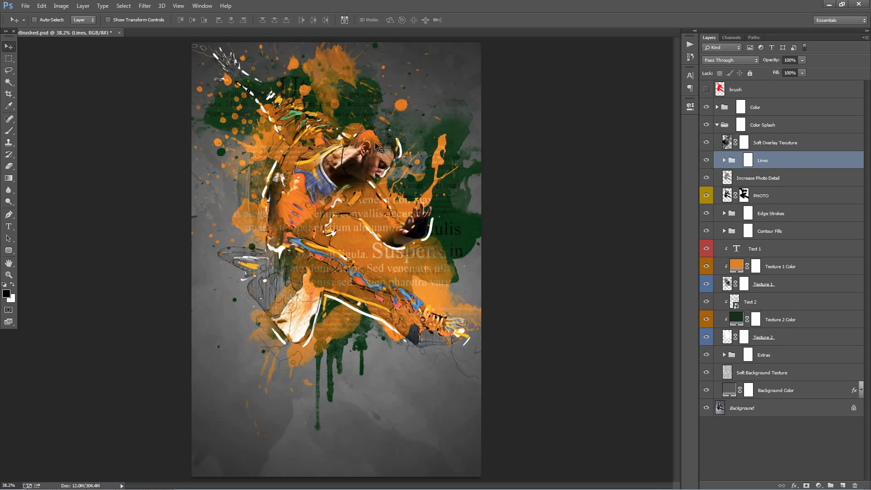
mouse_move(350, 201)
left_mouse_down()
mouse_move(359, 226)
mouse_move(350, 281)
mouse_move(385, 379)
mouse_move(418, 371)
left_mouse_up()
left_click(724, 160)
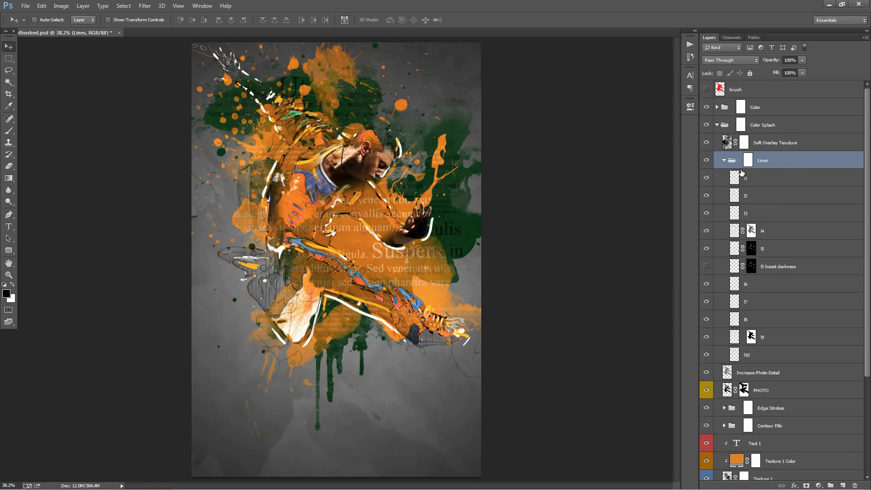
left_click(724, 160)
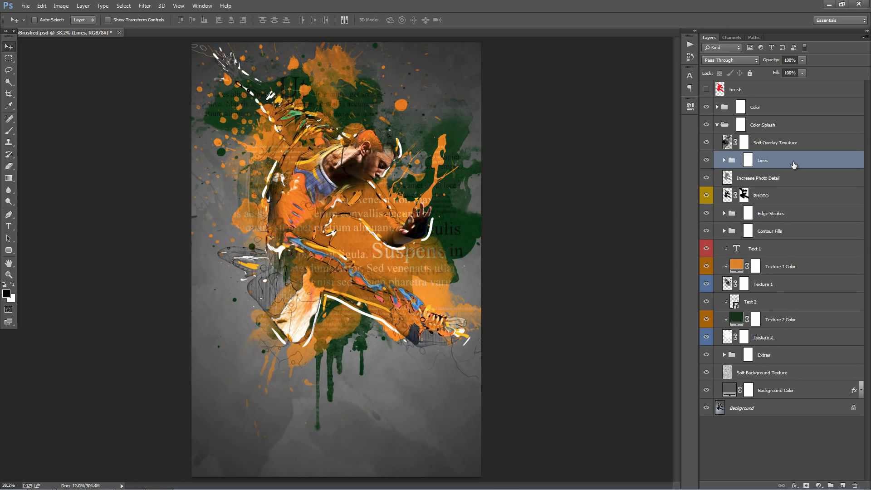
Duplicate and merge the Lines group, setting the copy to Multiply at 67% opacity
key("ctrl+j")
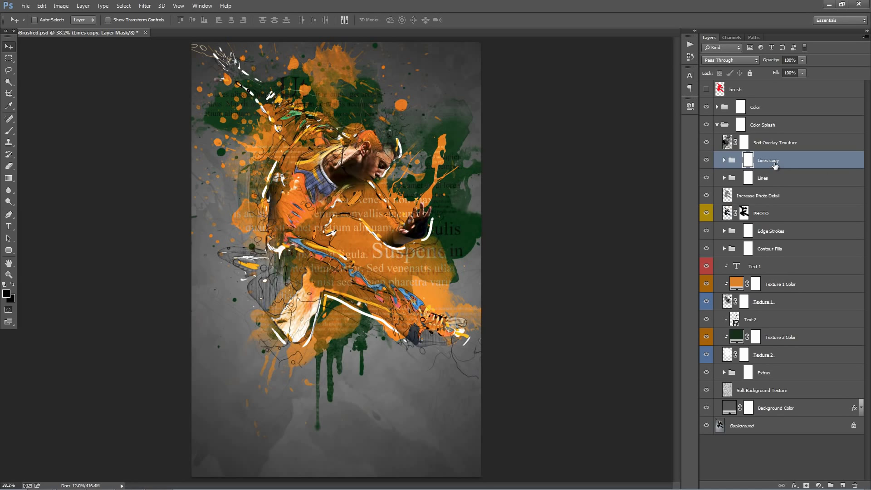
key("ctrl+e")
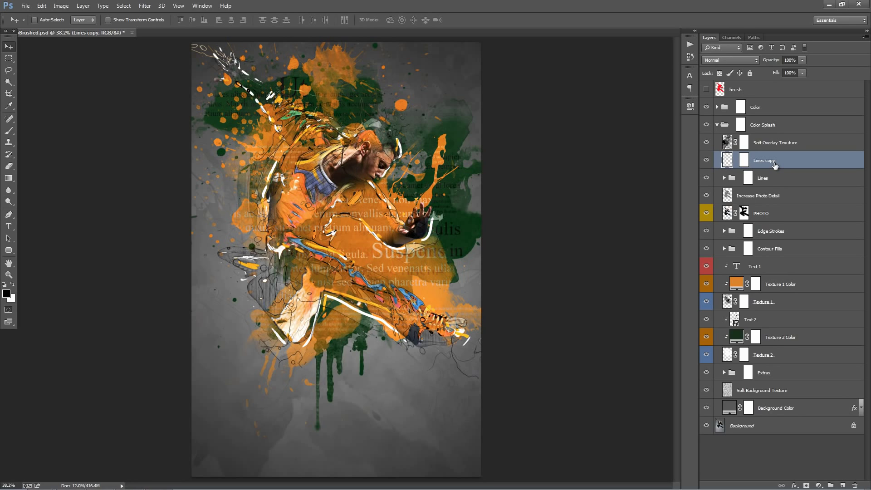
left_click(729, 59)
left_click(725, 99)
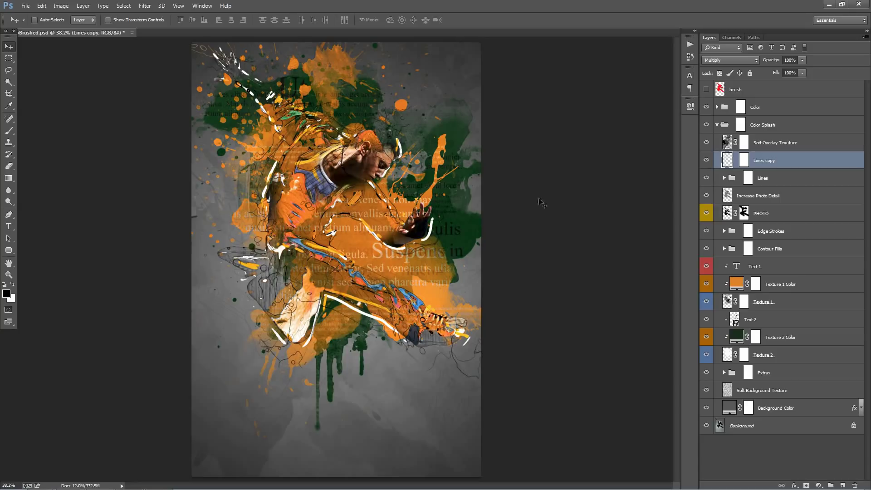
left_click_drag(774, 65, 295, 81)
key("Return")
Brush black on the Lines group mask to hide strokes over the dancer's face
left_click(794, 177)
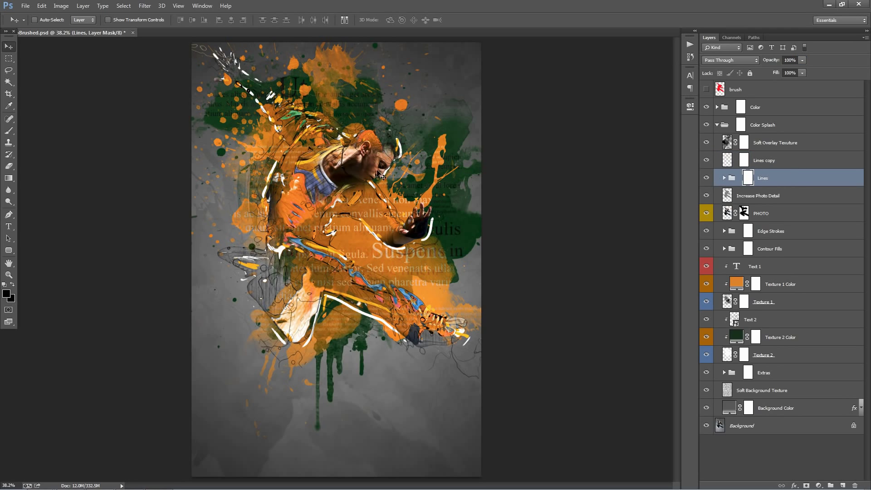
left_click(774, 161, "shift")
left_click(748, 177)
mouse_move(776, 178)
left_mouse_down()
mouse_move(788, 222)
mouse_move(767, 178)
left_mouse_up()
key("b")
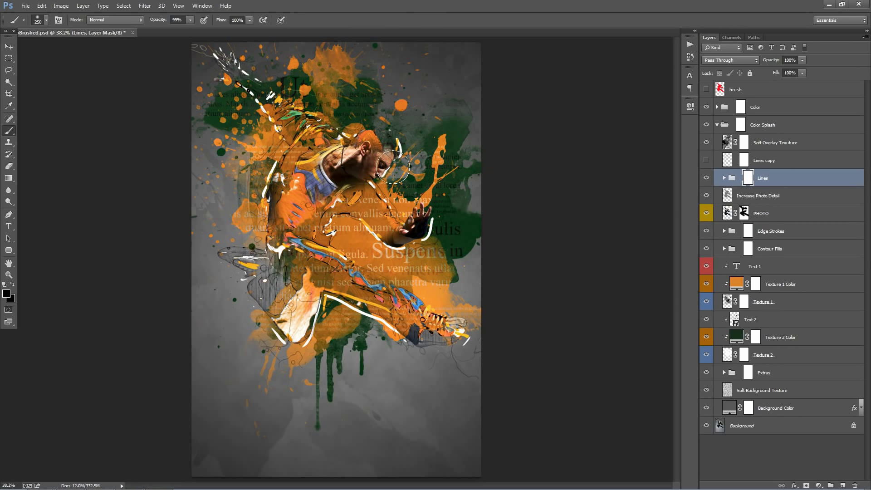
mouse_move(393, 167)
left_mouse_down()
mouse_move(365, 170)
mouse_move(371, 162)
left_mouse_up()
key("v")
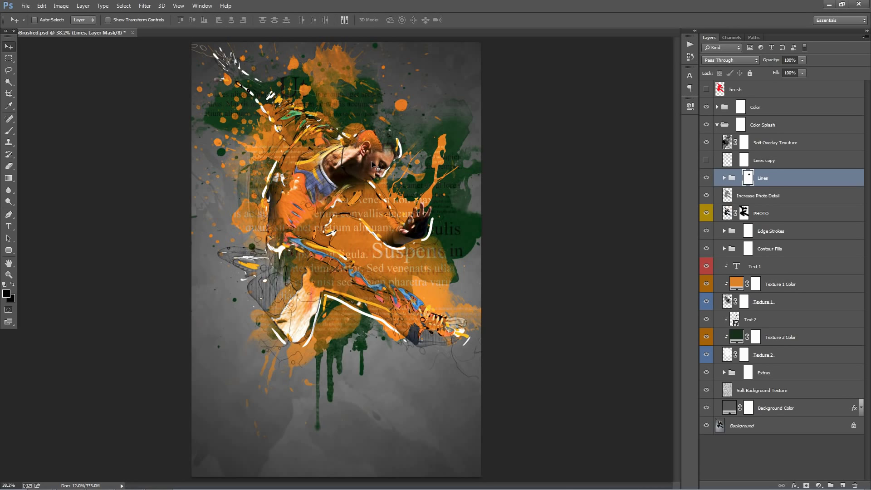
left_click(784, 164)
left_click(808, 149)
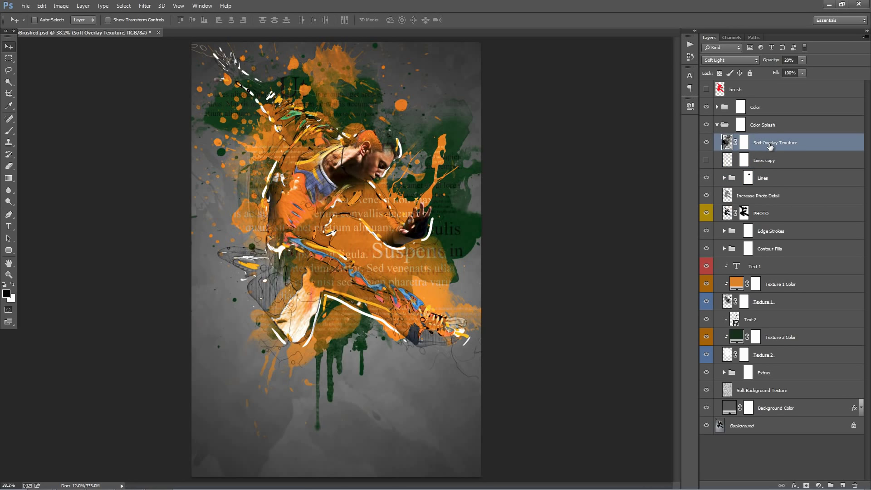
left_click(707, 144)
left_click(706, 143)
left_click(706, 143)
left_click(706, 143)
left_click(707, 142)
left_click(707, 142)
left_click(707, 143)
left_click(707, 143)
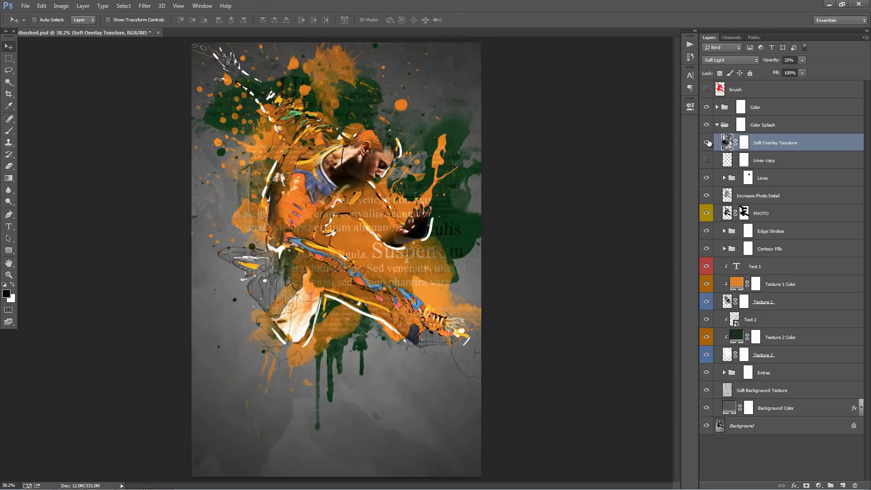
left_click(786, 369)
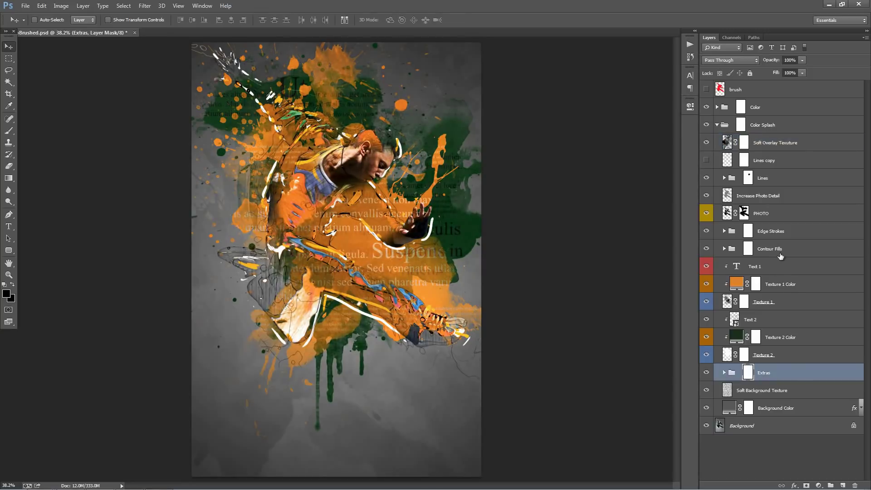
left_click(724, 373)
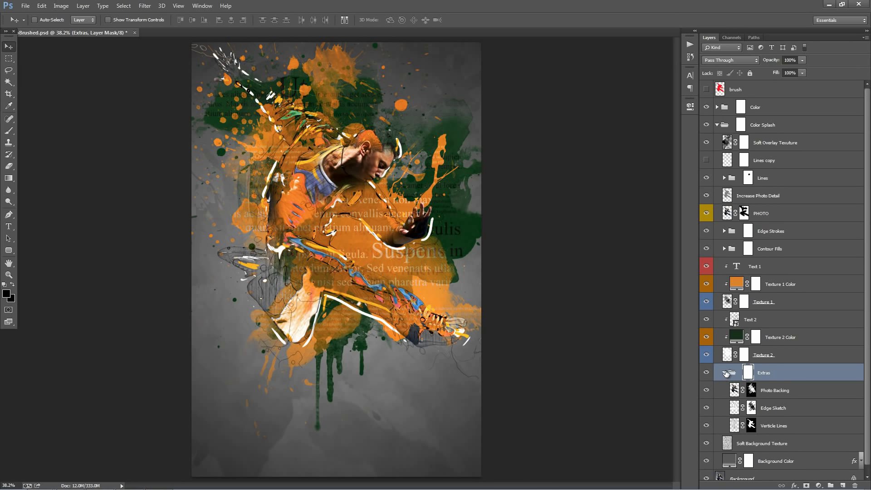
left_click(724, 373)
left_click(713, 372)
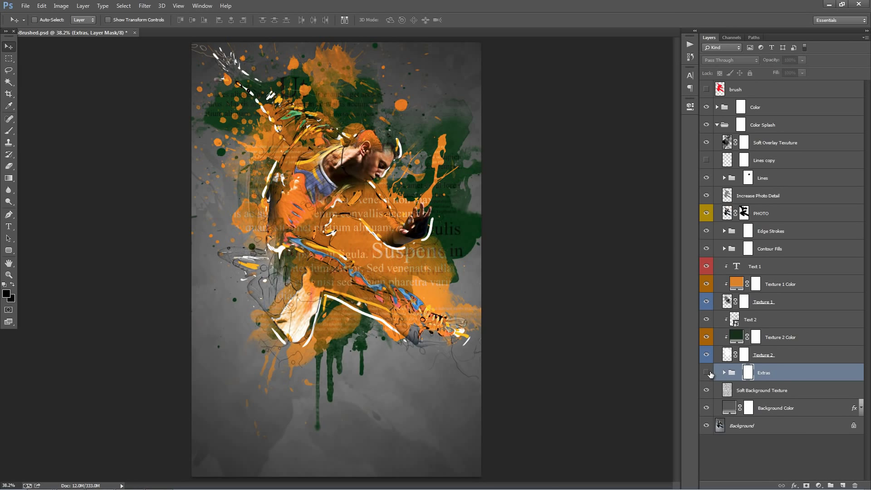
left_click(713, 373)
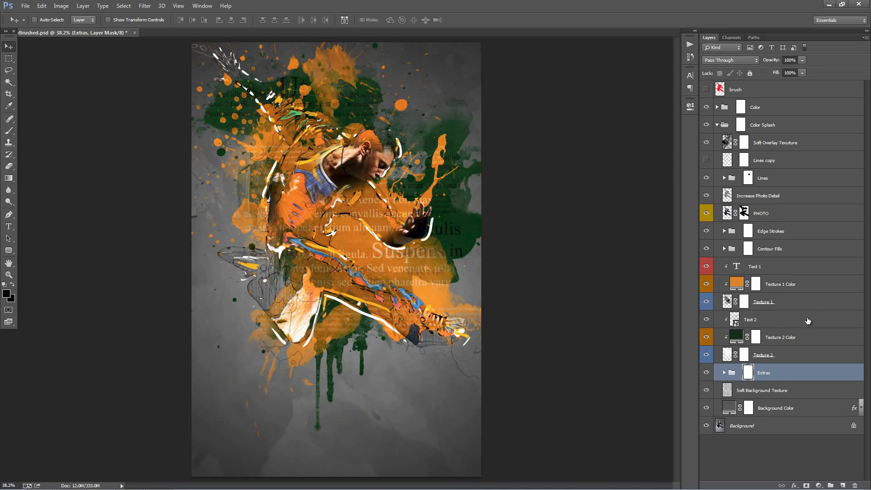
left_click(761, 394)
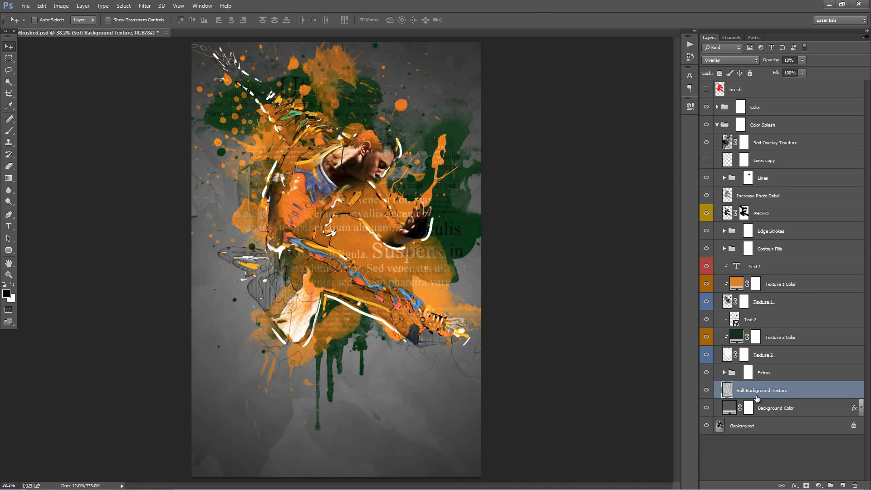
left_click(706, 390)
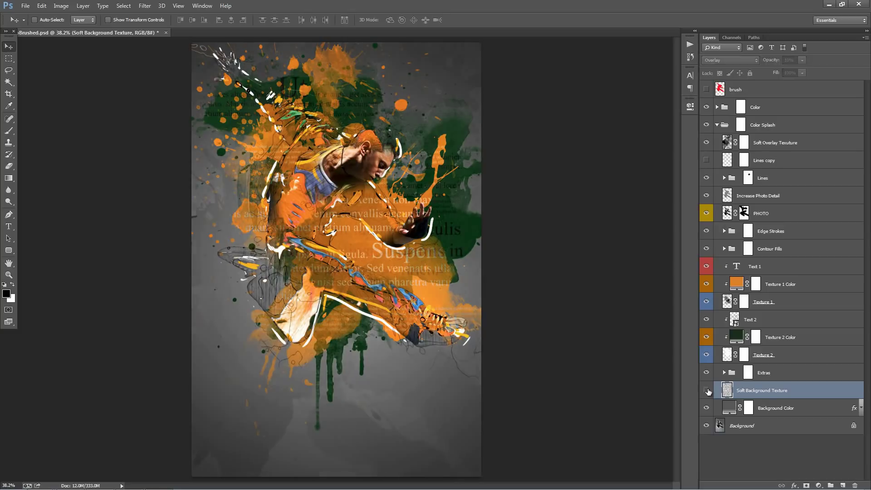
left_click(706, 391)
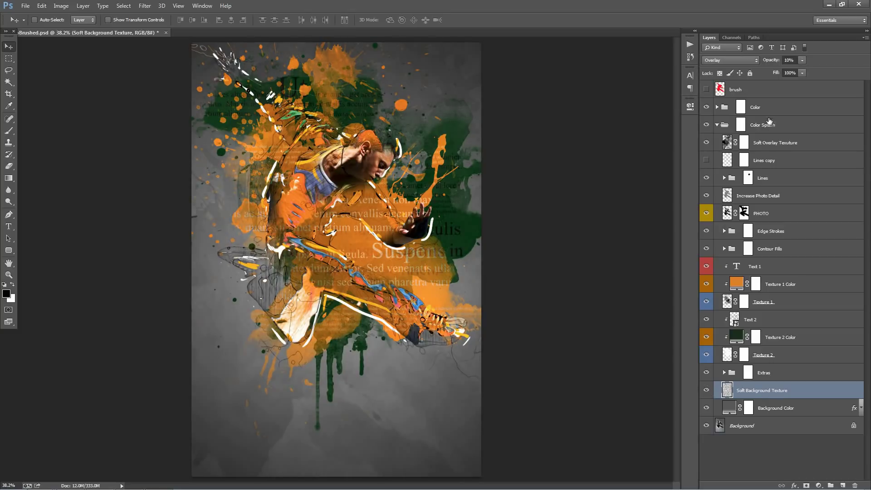
left_click_drag(768, 62, 869, 62)
left_click(792, 407)
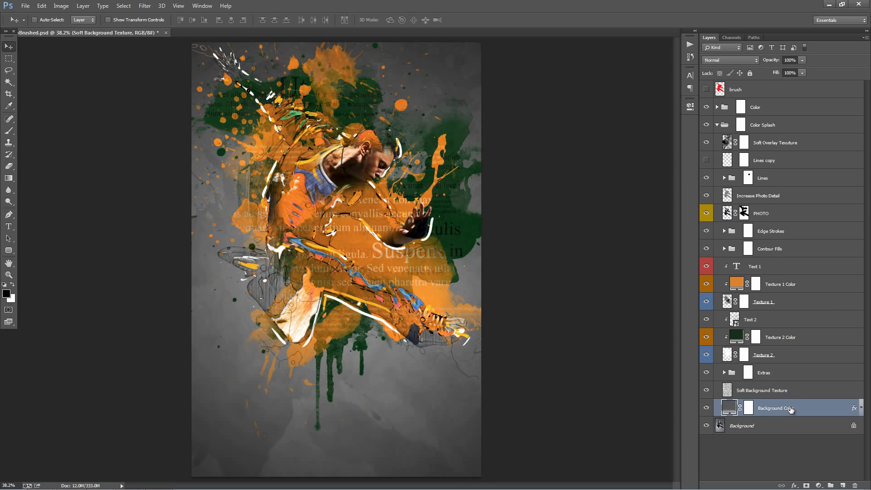
double_click(728, 410)
left_click_drag(625, 89, 524, 68)
left_click(444, 206)
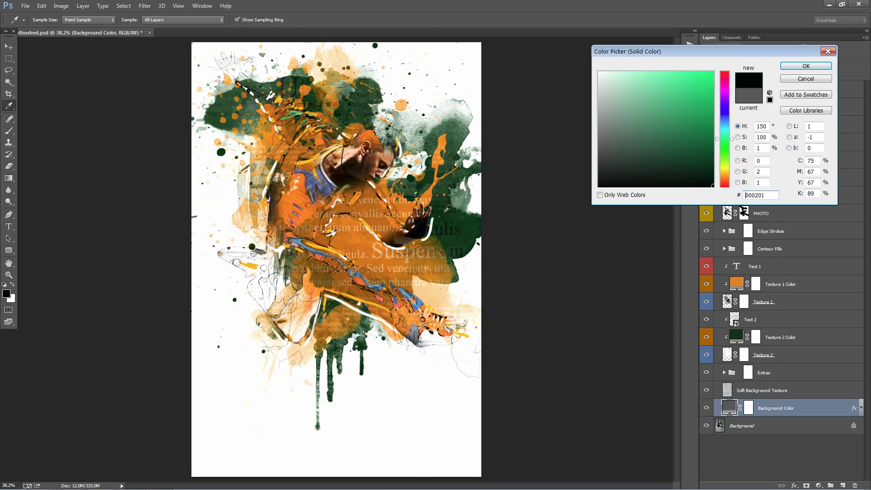
left_click(437, 215)
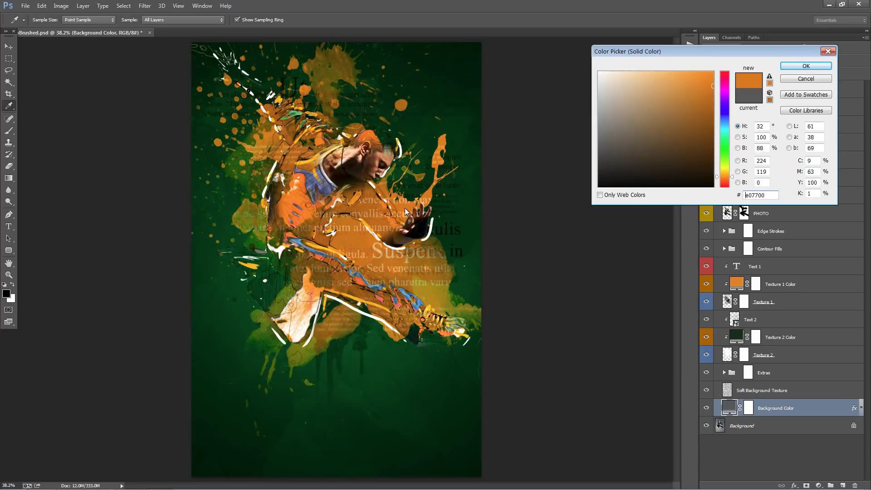
left_click(408, 205)
left_click_drag(692, 137, 594, 148)
left_click(805, 66)
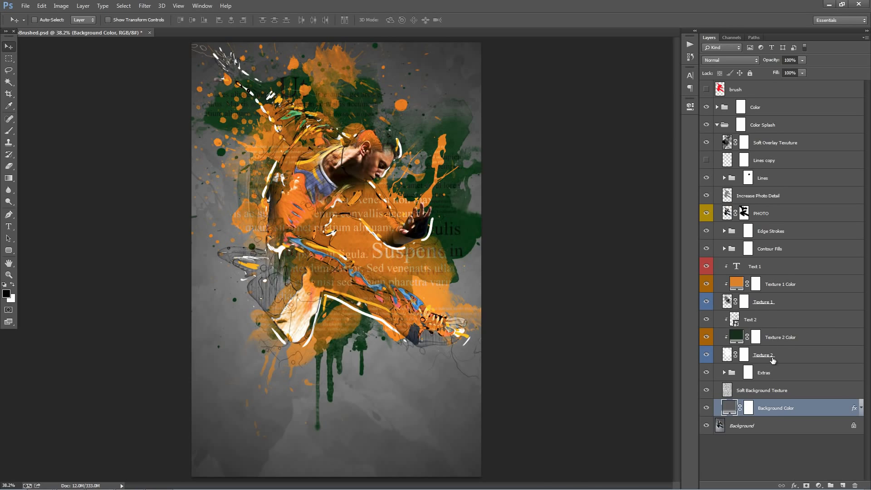
left_click(860, 408)
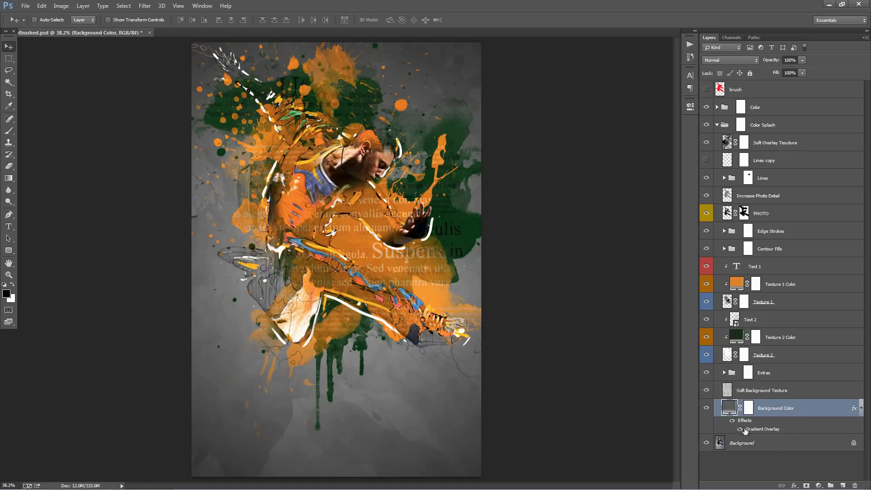
left_click(732, 422)
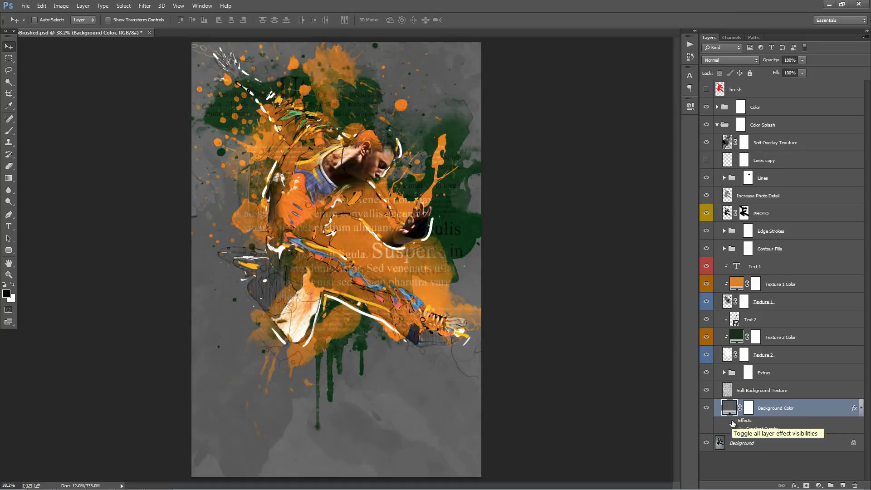
left_click(732, 422)
left_click(732, 422)
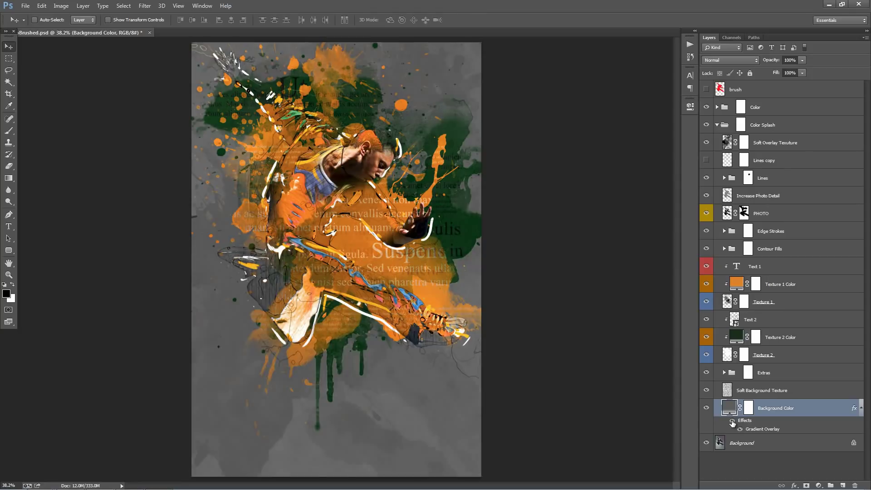
left_click(732, 422)
left_click(732, 422)
left_click(732, 422)
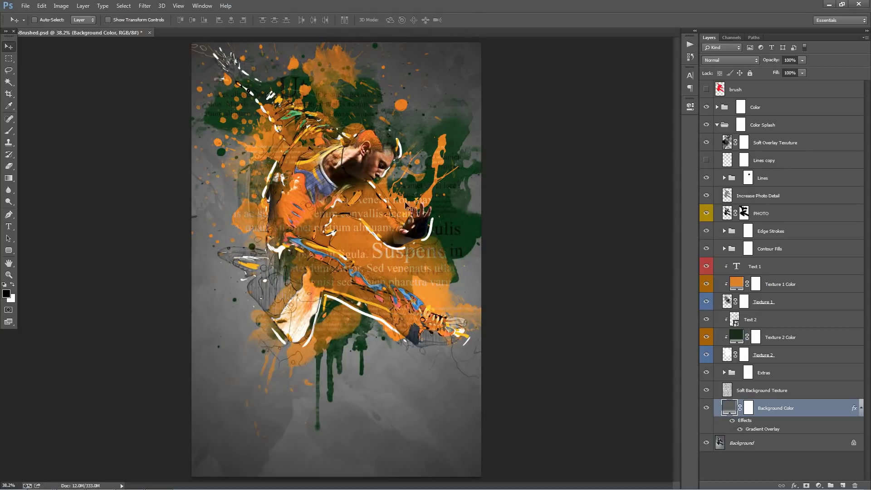
left_click(732, 422)
left_click(732, 422)
left_click(861, 408)
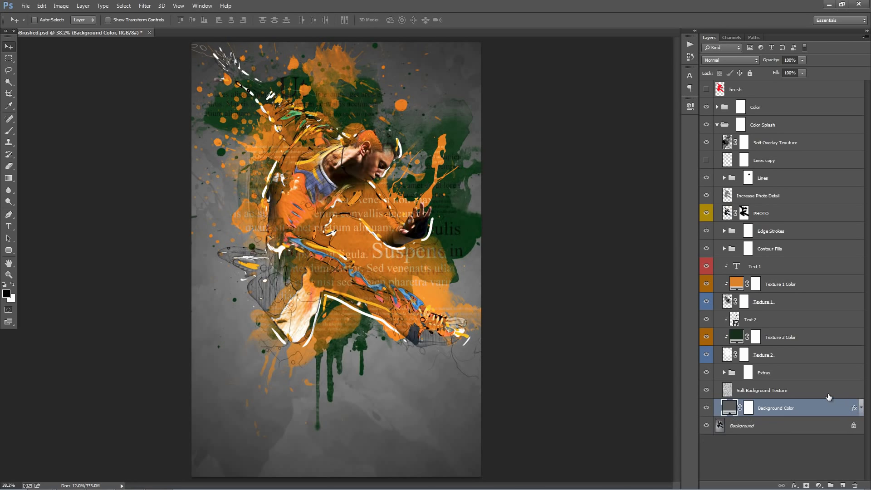
left_click(706, 408)
left_click(706, 426)
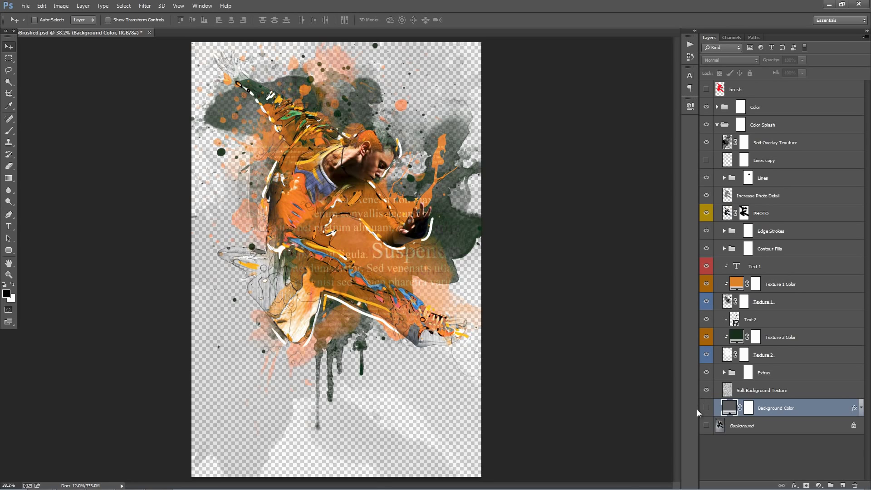
left_click_drag(707, 407, 706, 425)
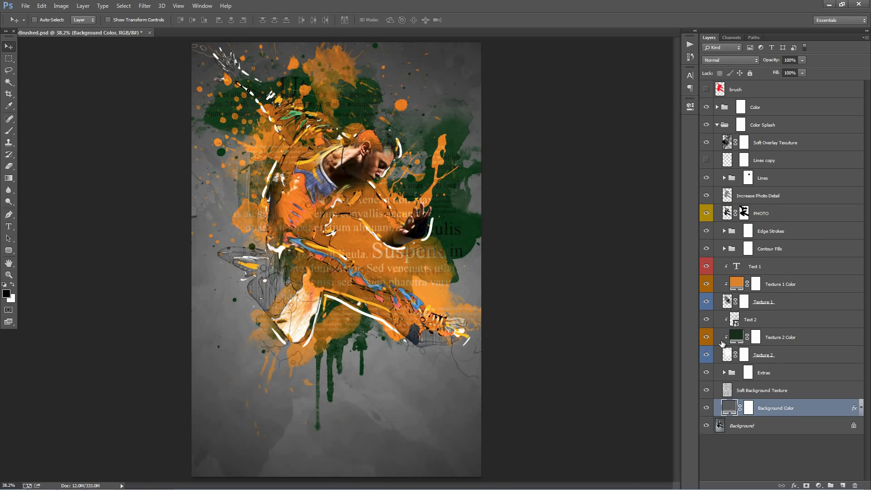
In the Color group, set the Add Contrast layer to about 27% opacity
left_click(717, 125)
left_click(766, 111)
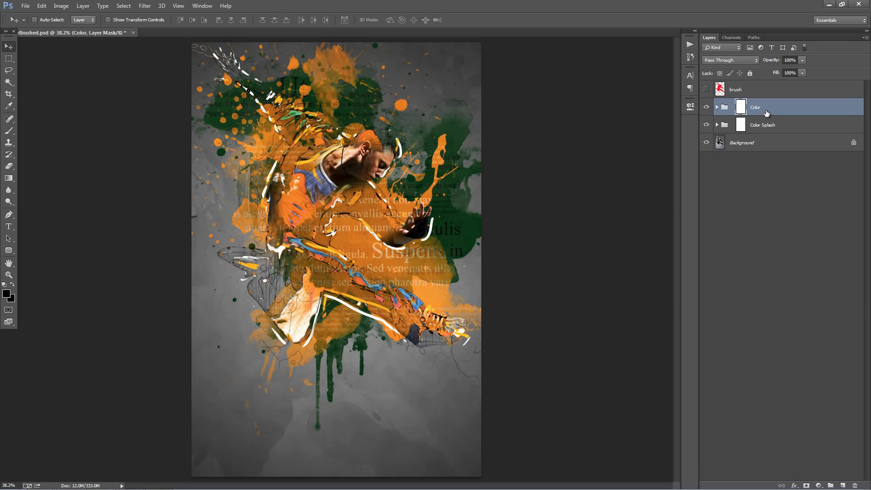
left_click(717, 108)
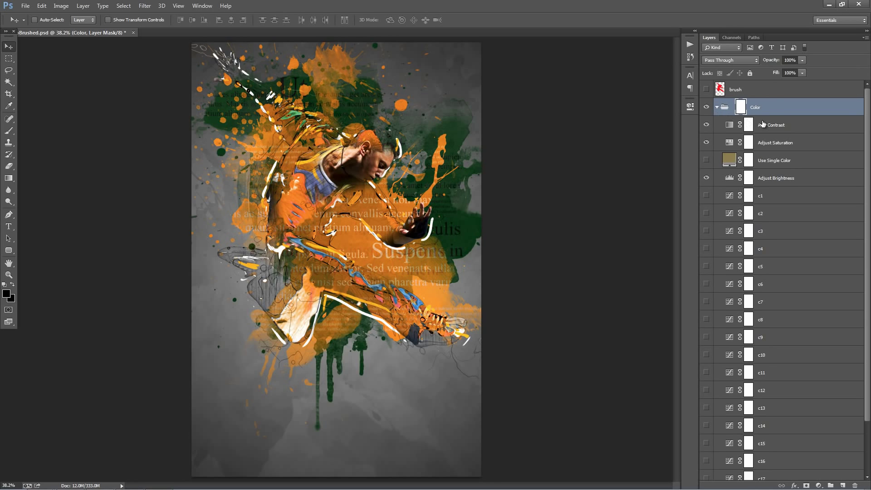
left_click(764, 124)
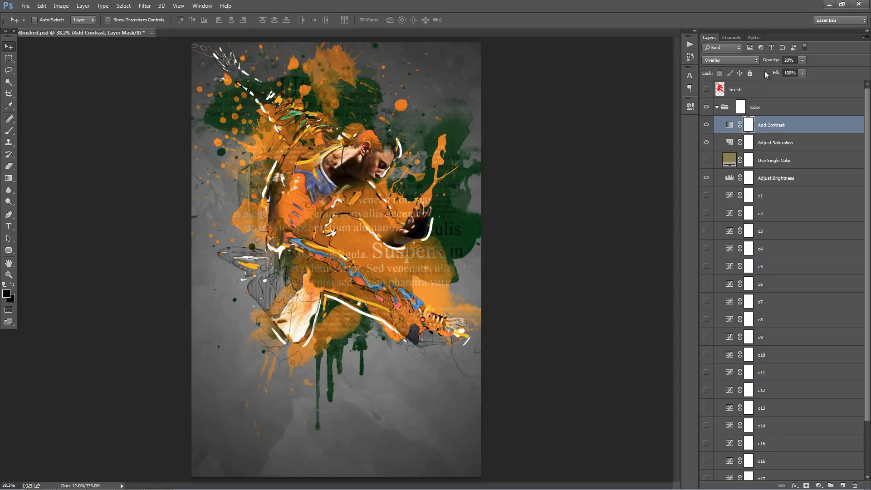
left_click_drag(771, 63, 807, 63)
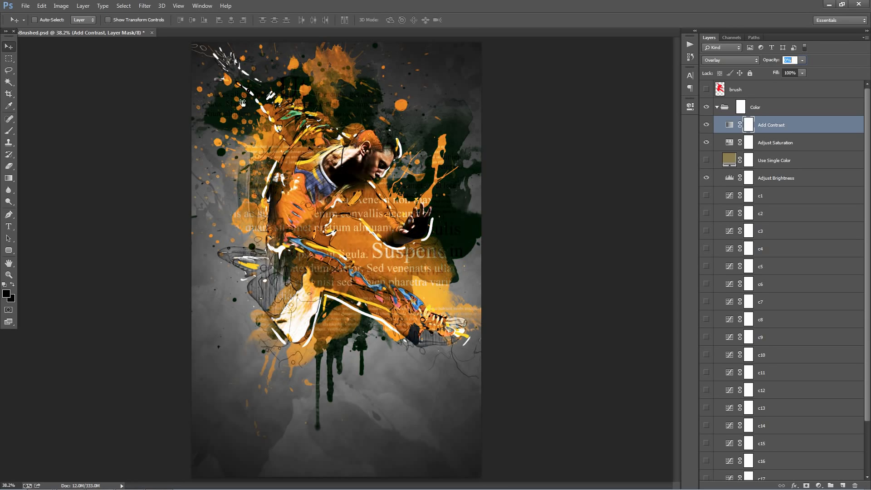
type("0")
key("Return")
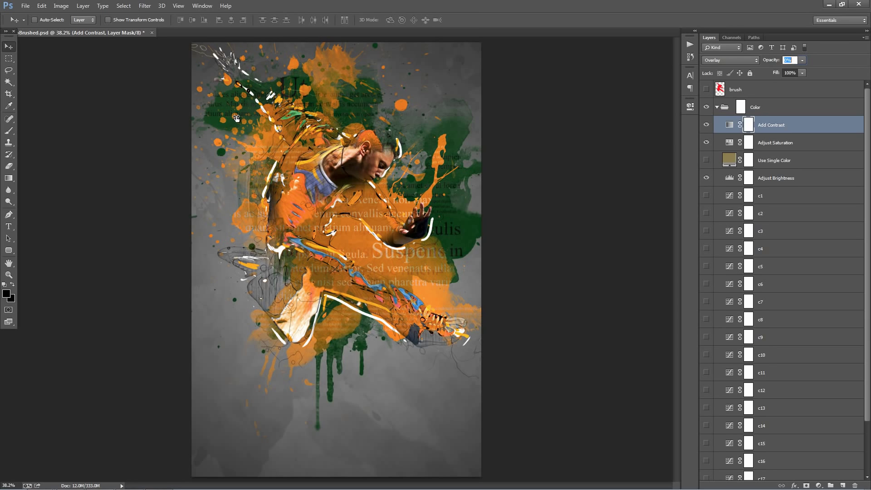
type("31")
key("Return")
type("20")
key("Return")
left_click_drag(236, 118, 237, 118)
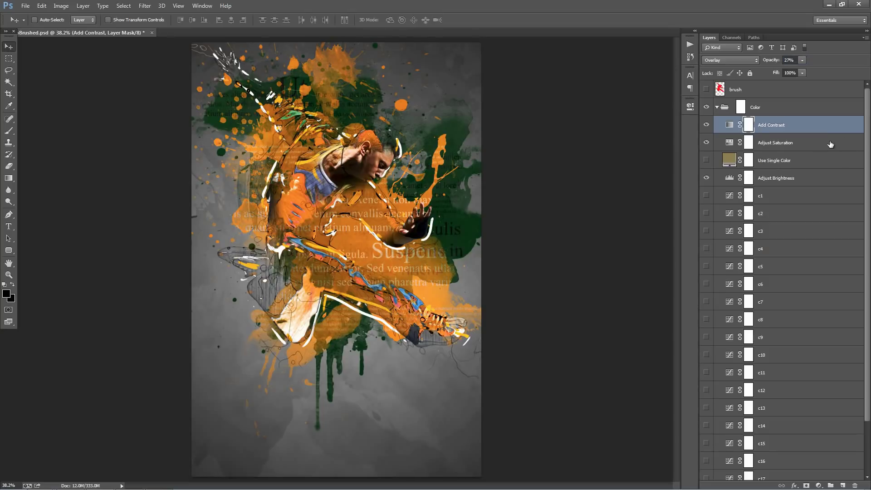
Open Adjust Saturation's hue/saturation properties and set Saturation to +31
left_click(789, 146)
left_click(730, 144)
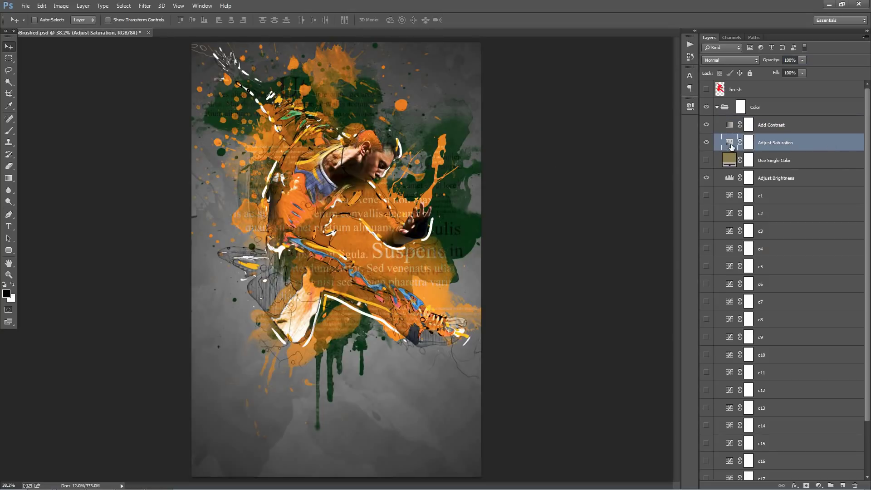
double_click(731, 145)
mouse_move(636, 180)
left_mouse_down()
mouse_move(612, 183)
mouse_move(631, 178)
left_mouse_up()
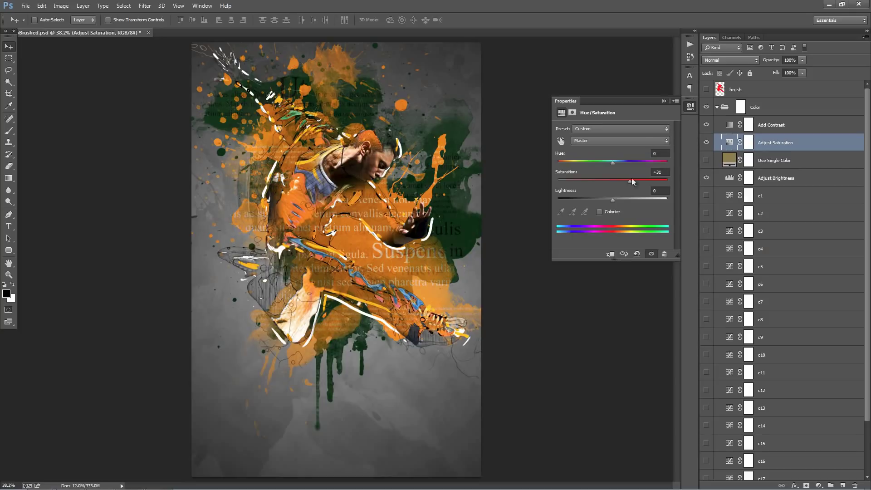
Show the Use Single Color tint and change its fill to pink (#934e62)
left_click(662, 101)
left_click(836, 163)
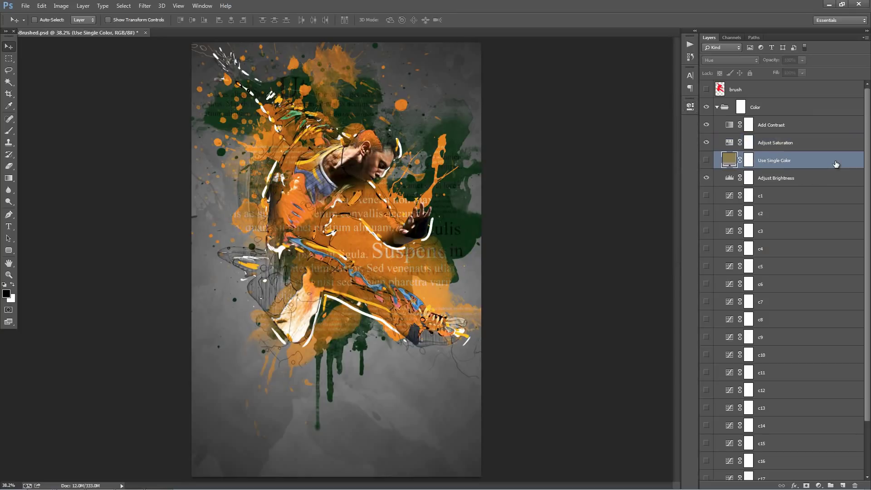
left_click(707, 160)
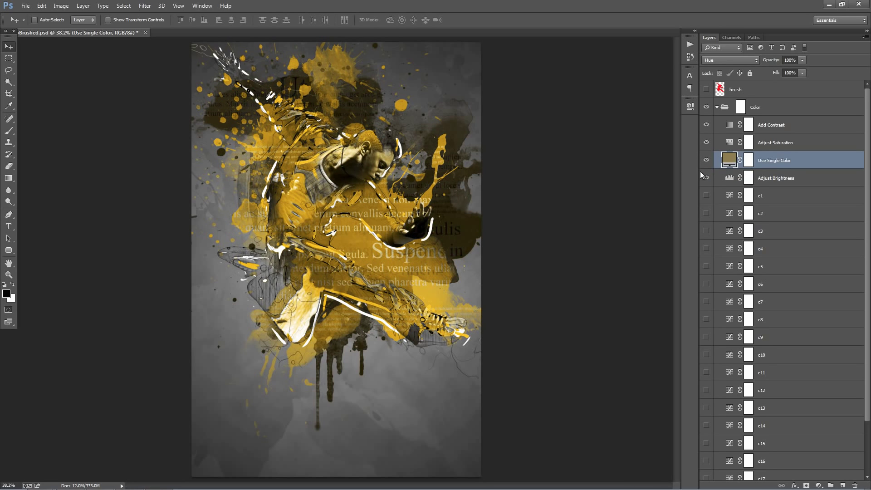
double_click(726, 159)
left_click_drag(730, 172, 730, 73)
left_click_drag(728, 111, 725, 78)
left_click(804, 67)
Set Adjust Saturation to Hue -27, Saturation +21, Lightness 1
double_click(729, 143)
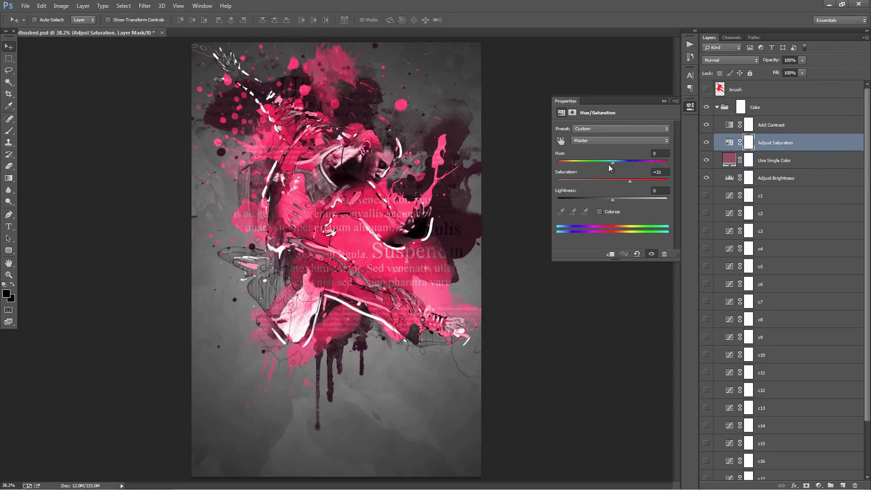
mouse_move(612, 162)
left_mouse_down()
mouse_move(665, 162)
mouse_move(598, 157)
left_mouse_up()
mouse_move(630, 181)
left_mouse_down()
mouse_move(582, 180)
mouse_move(624, 200)
mouse_move(602, 197)
mouse_move(624, 182)
left_mouse_up()
left_click(660, 190)
type("1")
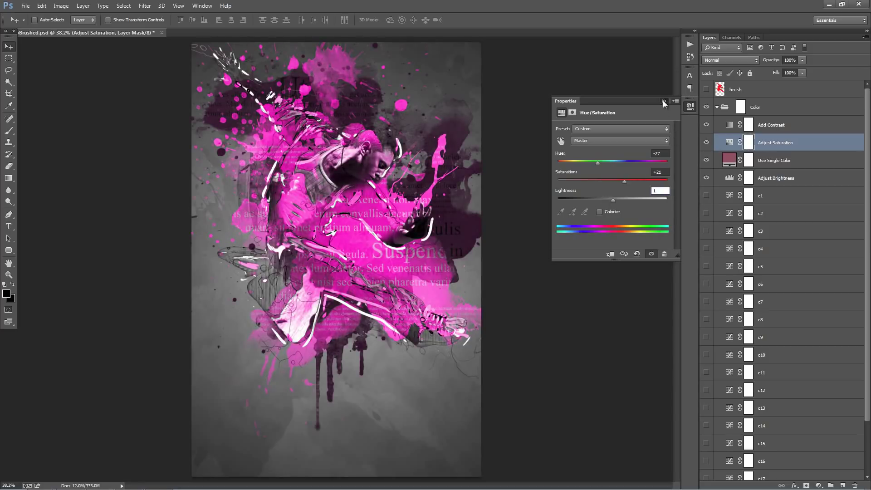
Hide the Use Single Color tint and try a Hue of 1 on Adjust Saturation
left_click(663, 101)
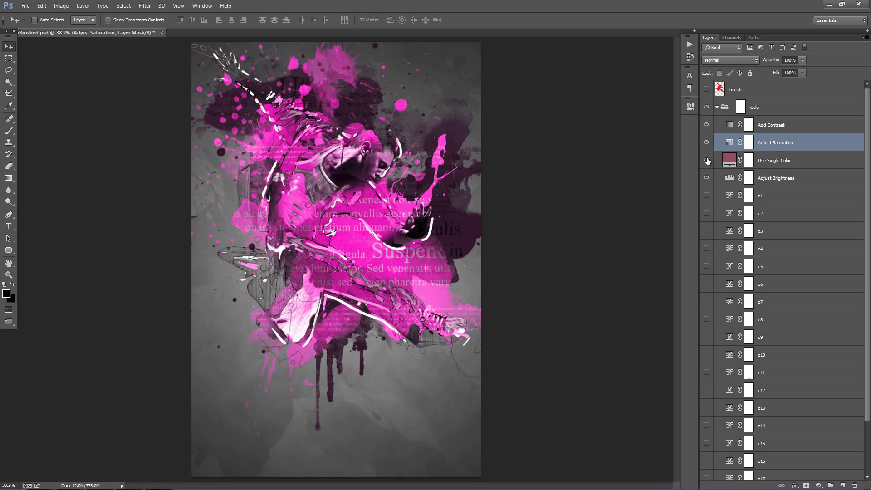
left_click(706, 160)
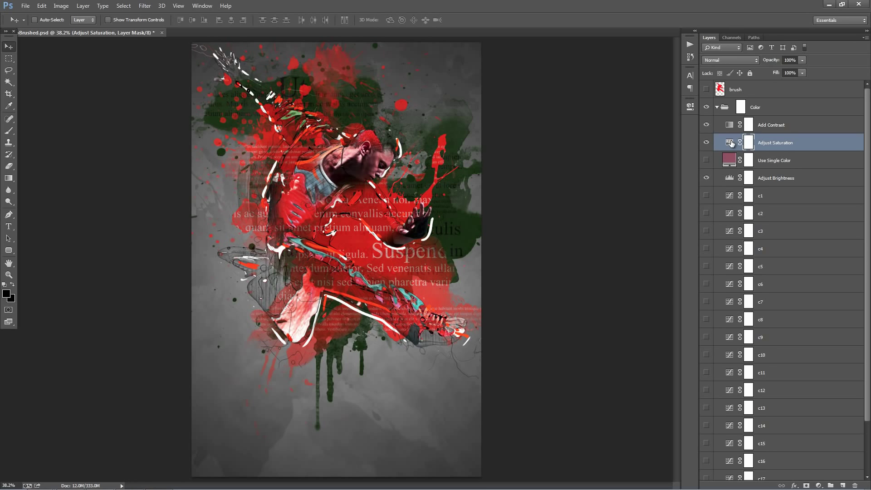
double_click(730, 143)
mouse_move(598, 160)
left_mouse_down()
mouse_move(563, 162)
mouse_move(632, 163)
mouse_move(610, 162)
left_mouse_up()
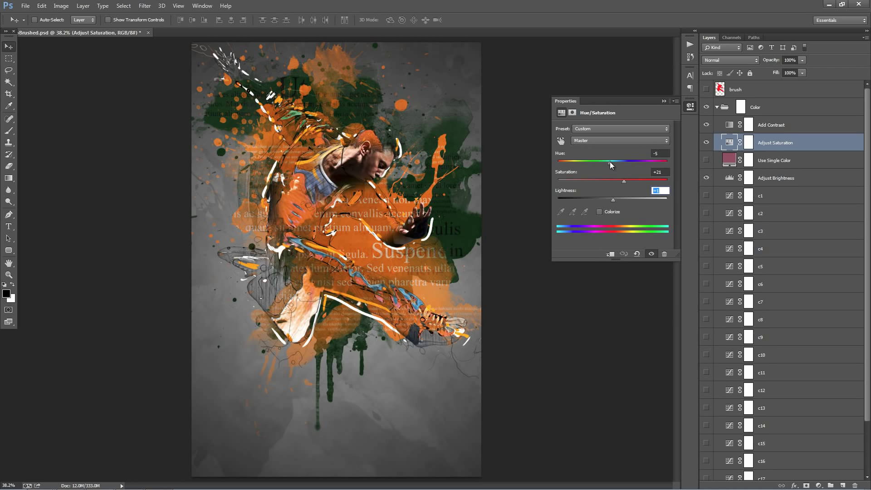
left_click(662, 154)
type("1")
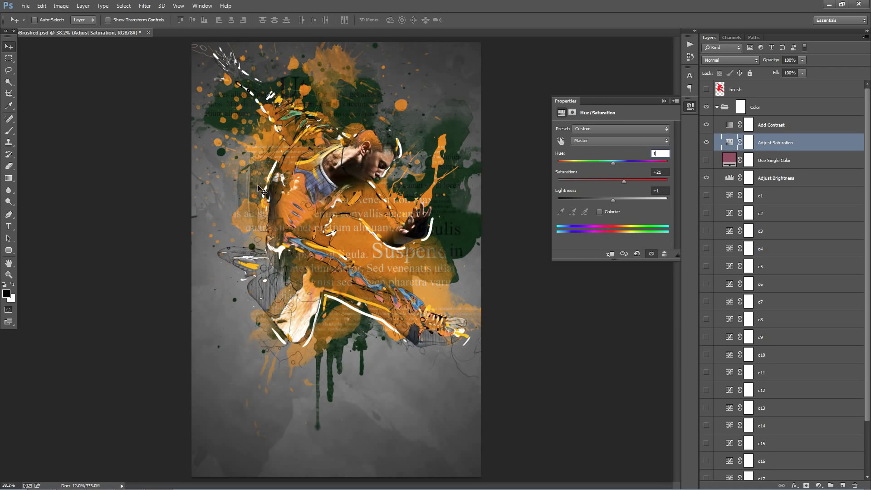
Try a redder hue and paint the Adjust Saturation mask, then undo the strokes
mouse_move(611, 163)
left_mouse_down()
mouse_move(586, 160)
mouse_move(598, 160)
left_mouse_up()
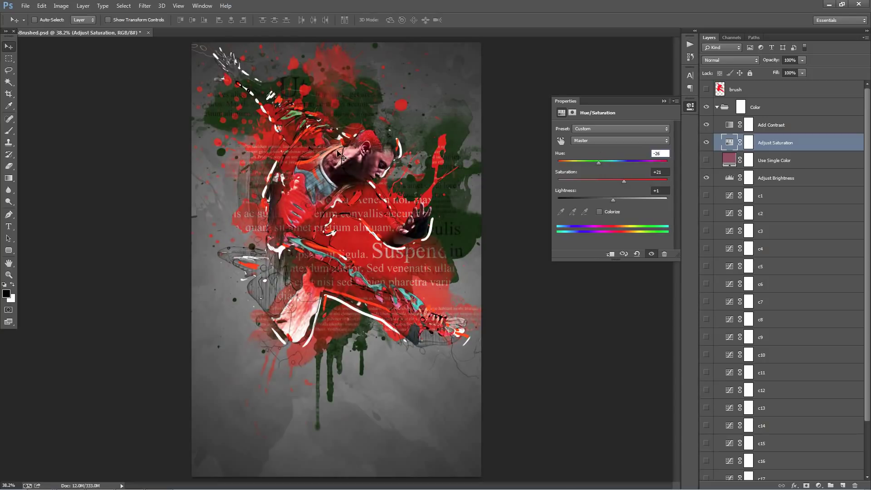
left_click(664, 101)
left_click(748, 144)
key("b")
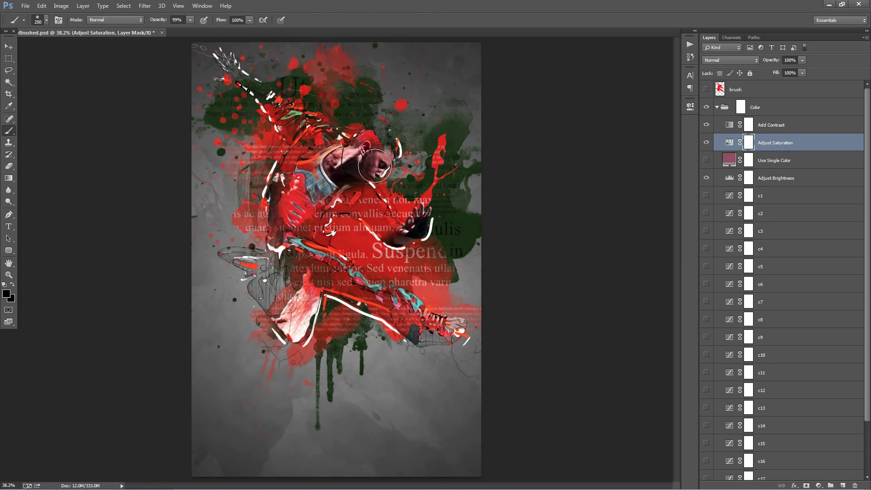
mouse_move(369, 166)
left_mouse_down()
mouse_move(359, 166)
mouse_move(379, 159)
mouse_move(334, 166)
mouse_move(411, 213)
mouse_move(215, 132)
mouse_move(268, 168)
left_mouse_up()
key("ctrl+z")
mouse_move(383, 274)
left_mouse_down()
mouse_move(441, 303)
mouse_move(427, 314)
left_mouse_up()
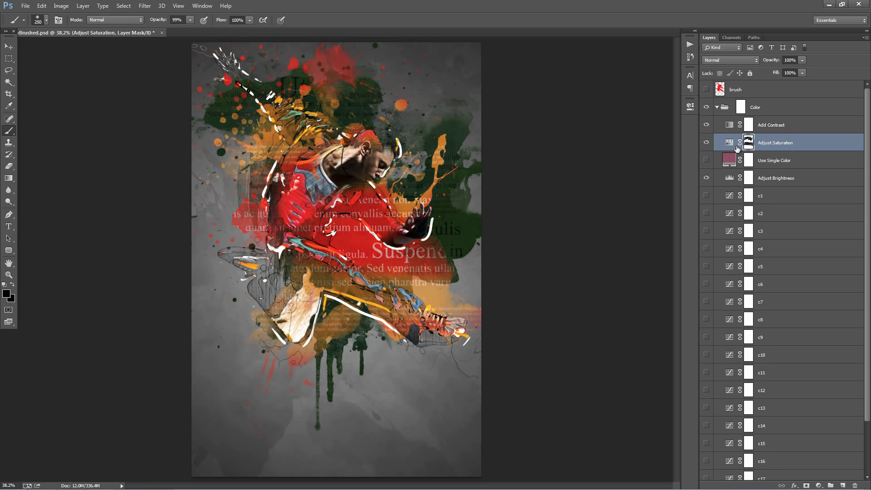
key("ctrl+alt+z")
key("ctrl+alt+z")
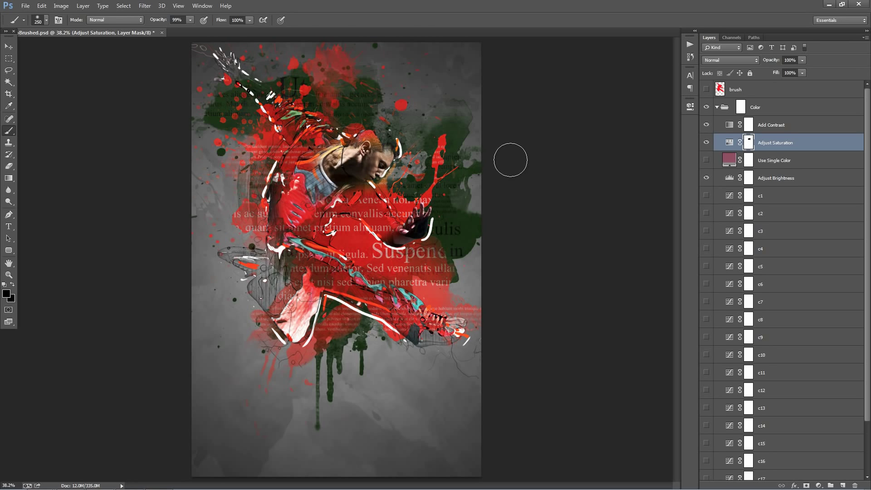
key("v")
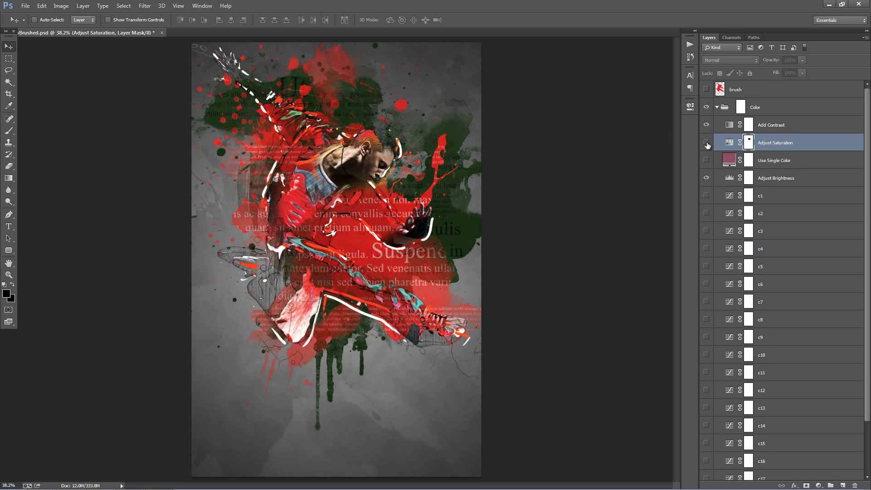
Compare with Adjust Saturation hidden, then set its Hue to 1 and Saturation to 1
left_click(706, 142)
left_click(706, 143)
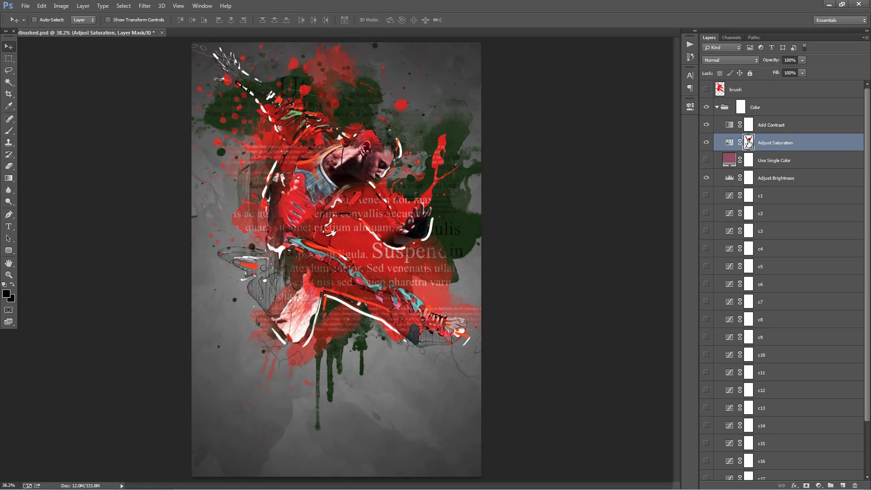
double_click(728, 142)
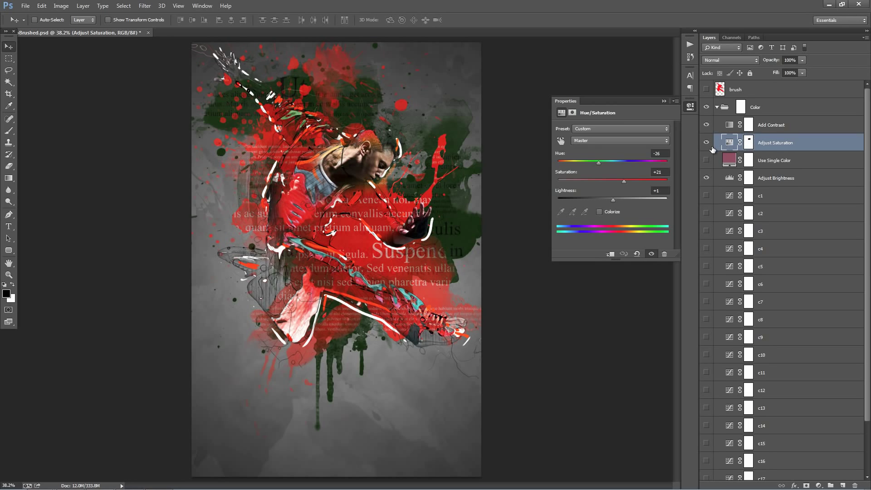
left_click(665, 155)
type("1")
key("Tab")
type("1")
left_click(665, 100)
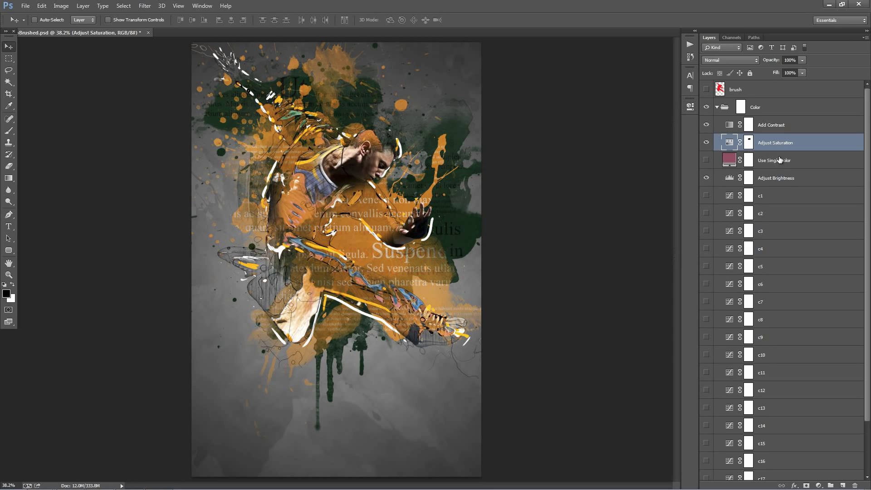
Move the Adjust Brightness Levels white input from 228 to 203
left_click(782, 160)
left_click(788, 178)
scroll(788, 178, "down", 2)
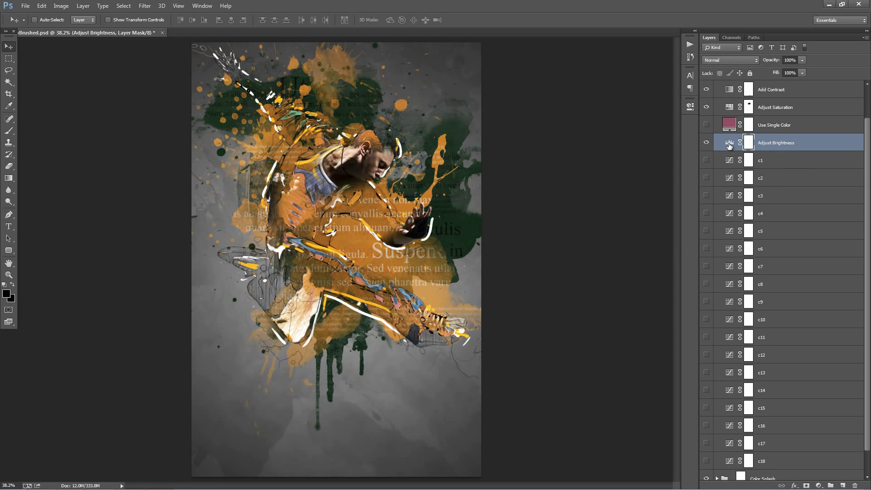
double_click(729, 144)
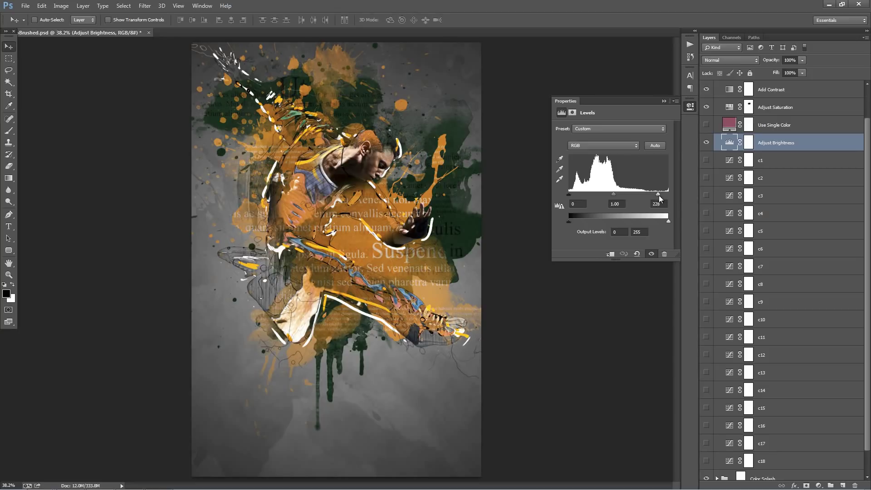
mouse_move(659, 196)
left_mouse_down()
mouse_move(670, 198)
mouse_move(650, 199)
left_mouse_up()
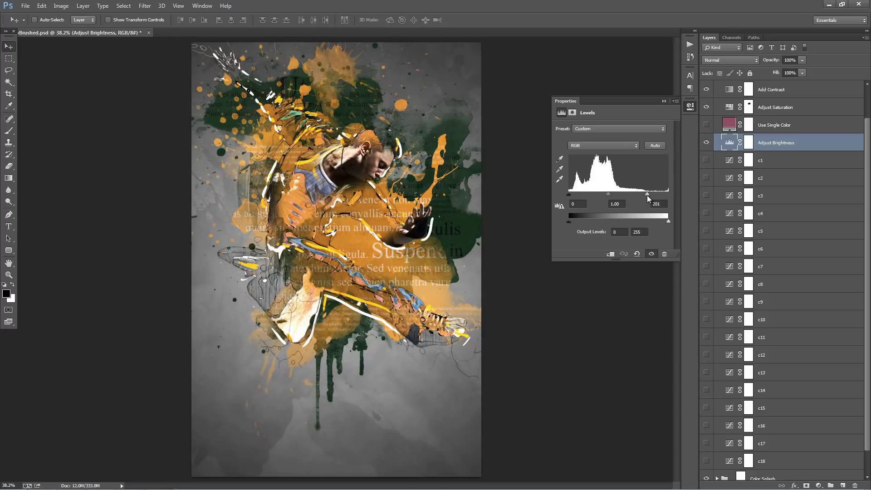
Preview the c1, c2 and c3 colour layers by toggling their visibility
left_click(664, 101)
left_click(793, 166)
scroll(797, 250, "down", 1)
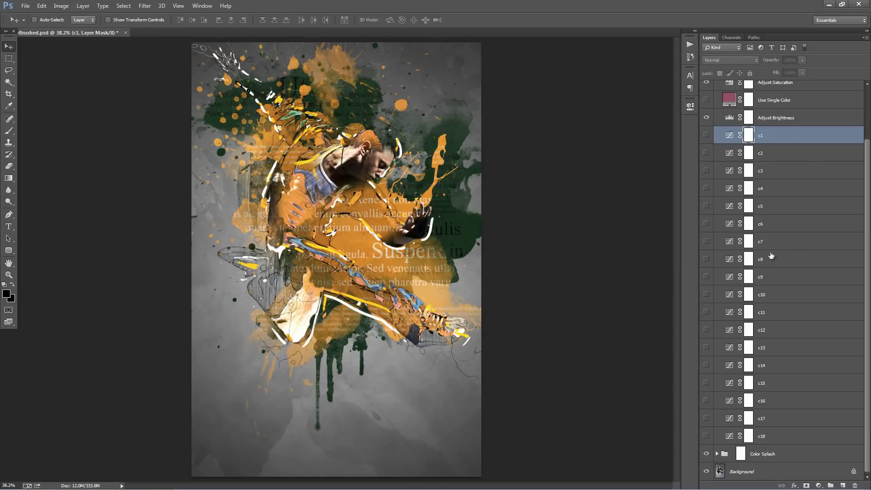
left_click(706, 135)
left_click(708, 135)
left_click(708, 152)
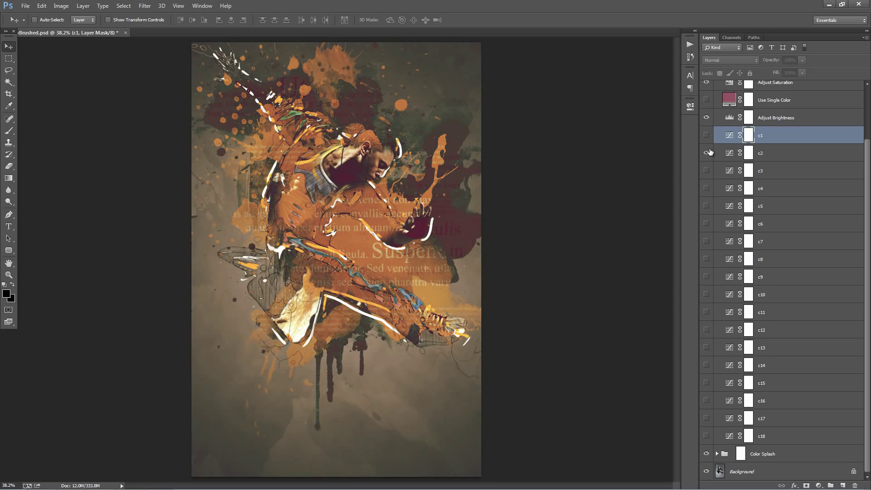
left_click(708, 152)
left_click(706, 170)
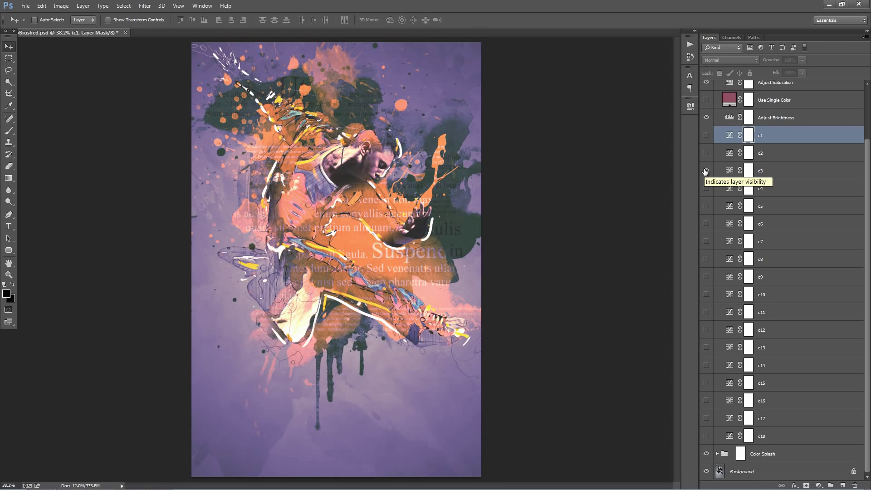
left_click(705, 171)
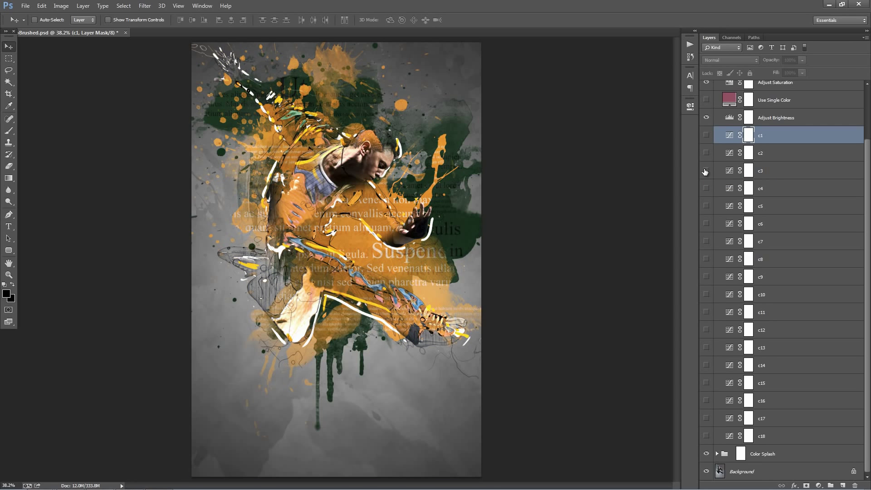
Turn on c1 and c2 with opacities lowered to about 63% and 51%
left_click(706, 135)
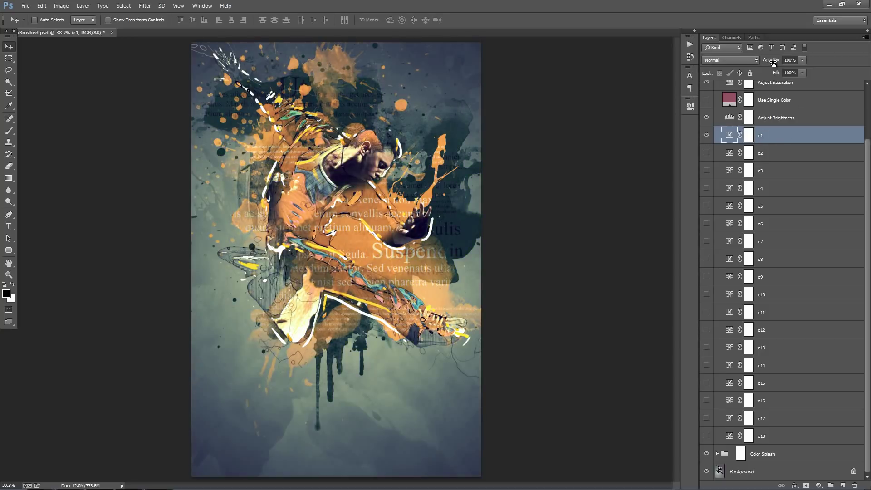
left_click_drag(773, 63, 625, 120)
left_click_drag(42, 145, 50, 146)
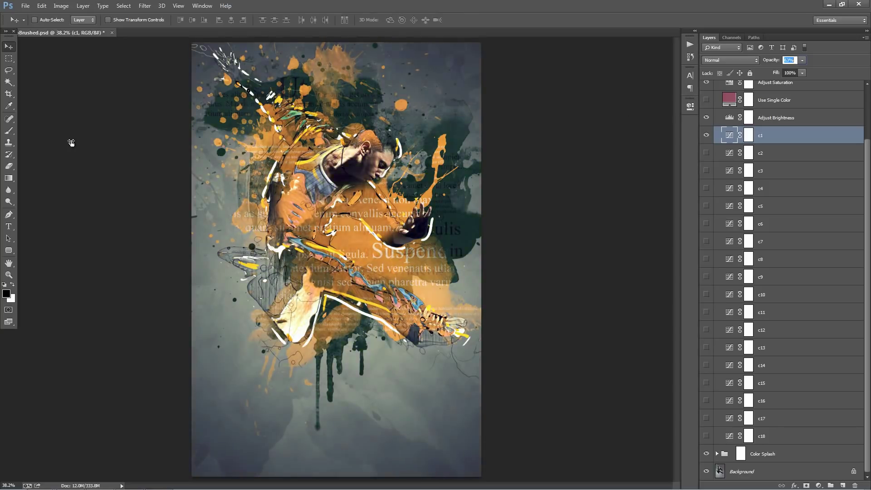
left_click(706, 152)
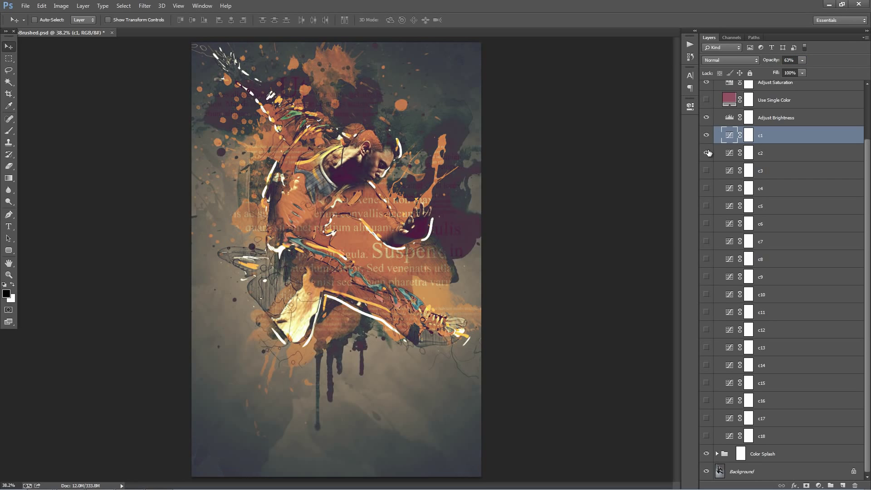
left_click(783, 154)
left_click_drag(773, 61, 50, 101)
Preview colour grades c3 through c8, leaving them all hidden
left_click(706, 170)
left_click(705, 171)
left_click(705, 188)
left_click(706, 205)
left_click(706, 206)
left_click(705, 224)
left_click(705, 224)
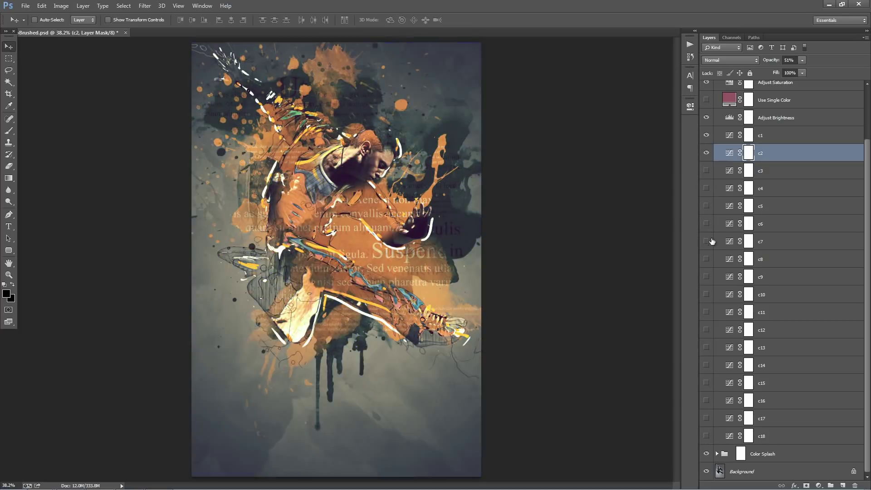
left_click(705, 241)
left_click(707, 241)
left_click(706, 259)
left_click(706, 259)
Switch on the c9 colour layer at 43% opacity
left_click(706, 276)
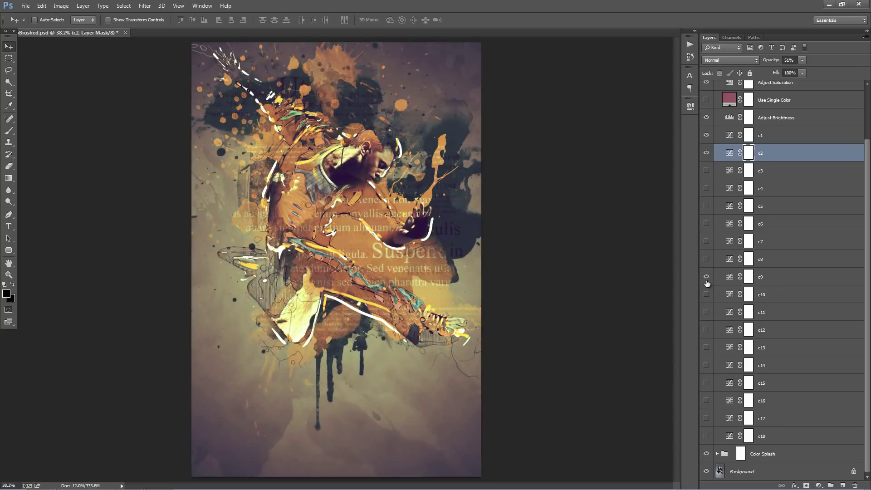
left_click(781, 279)
left_click_drag(773, 62, 753, 62)
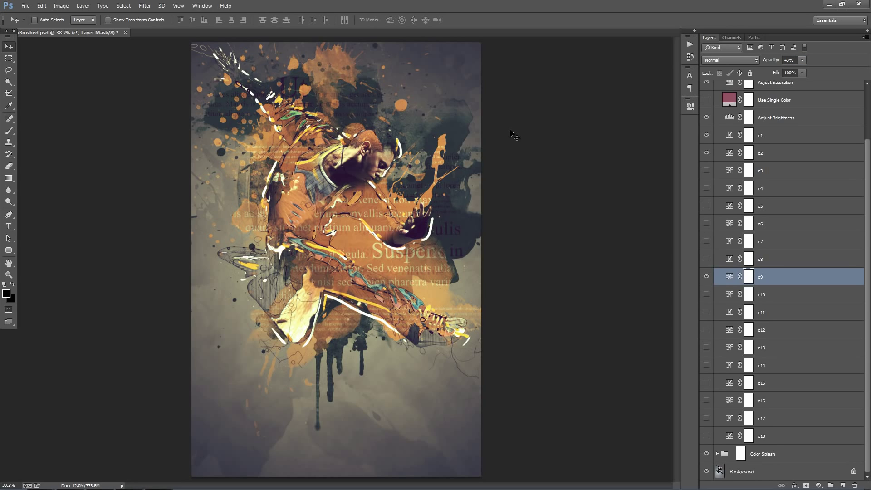
Convert the Texture 2 layer to a smart object and replace its contents with 1.png
left_click(821, 208)
scroll(822, 209, "up", 3)
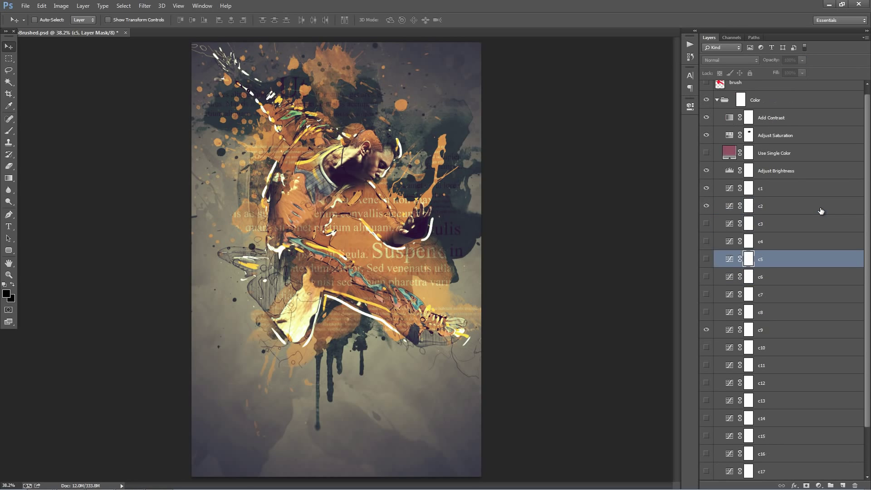
scroll(747, 131, "up", 1)
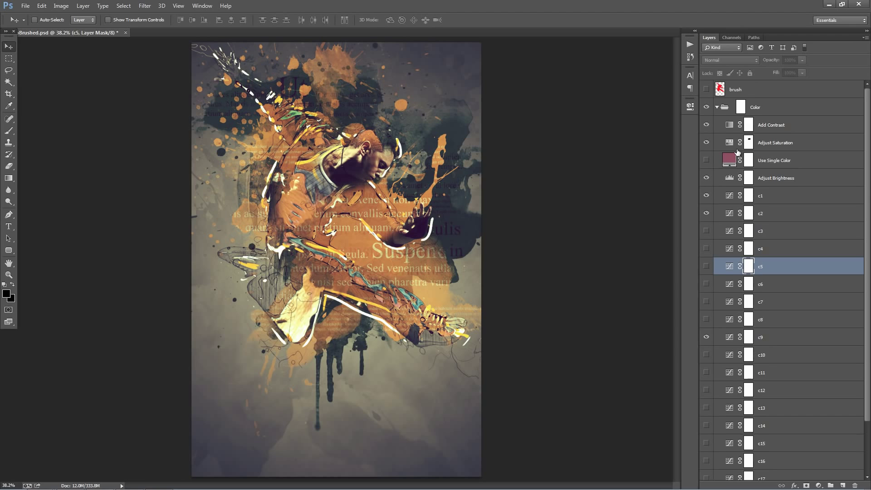
left_click(716, 108)
left_click(717, 108)
left_click(717, 124)
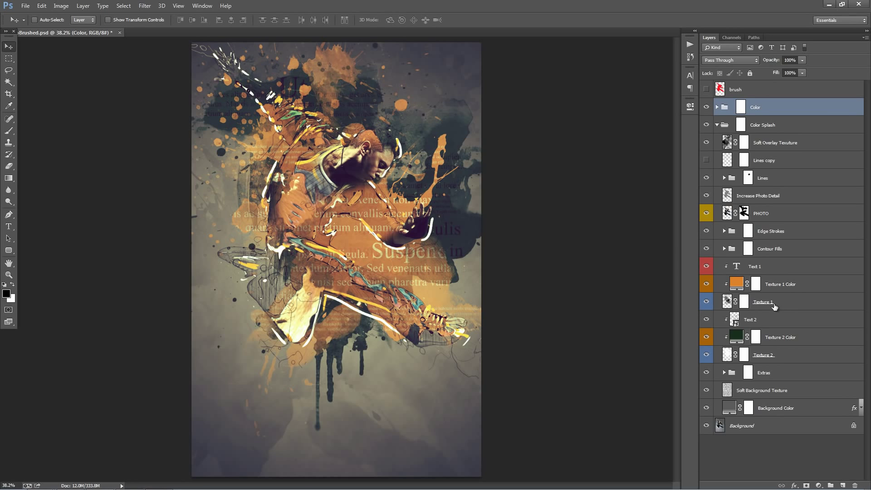
left_click(788, 356)
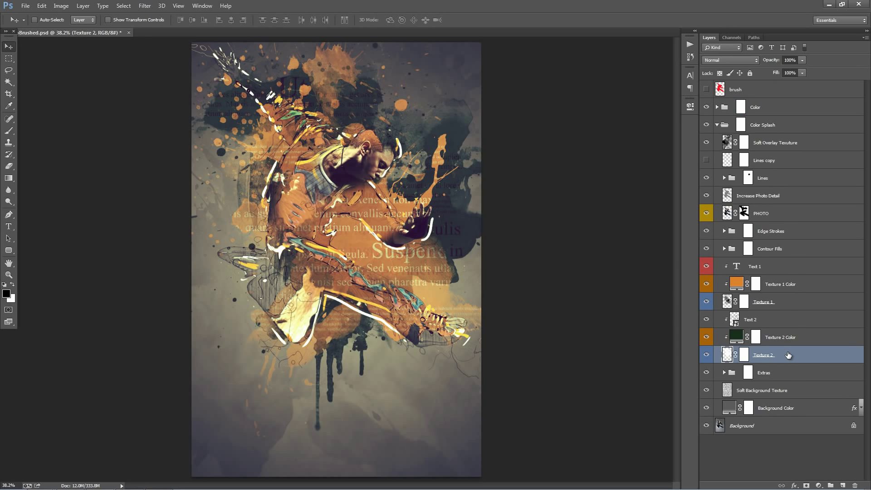
right_click(789, 355)
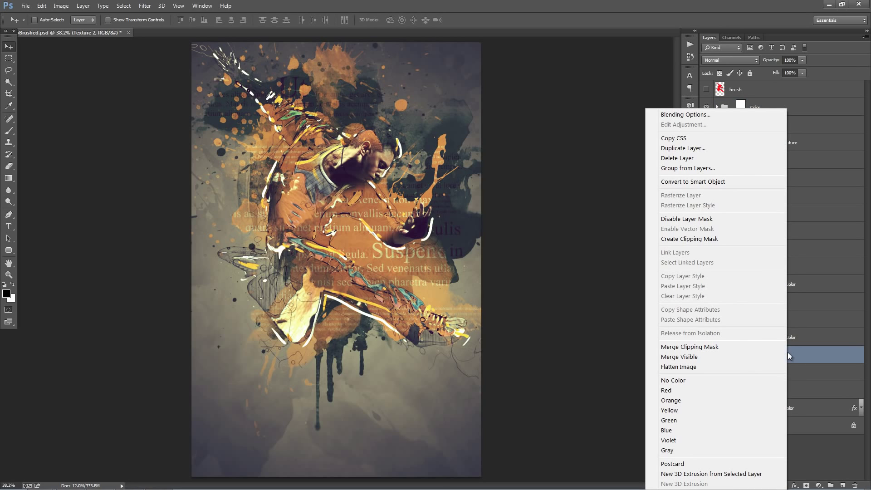
left_click(710, 182)
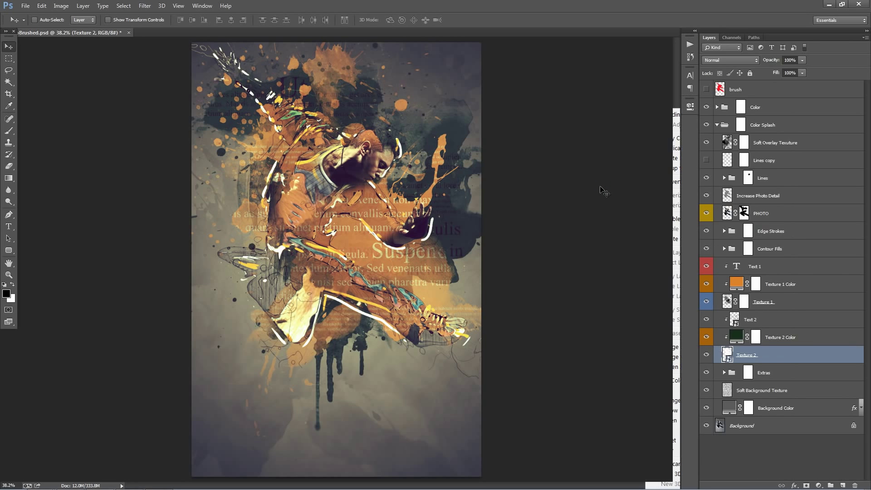
right_click(776, 355)
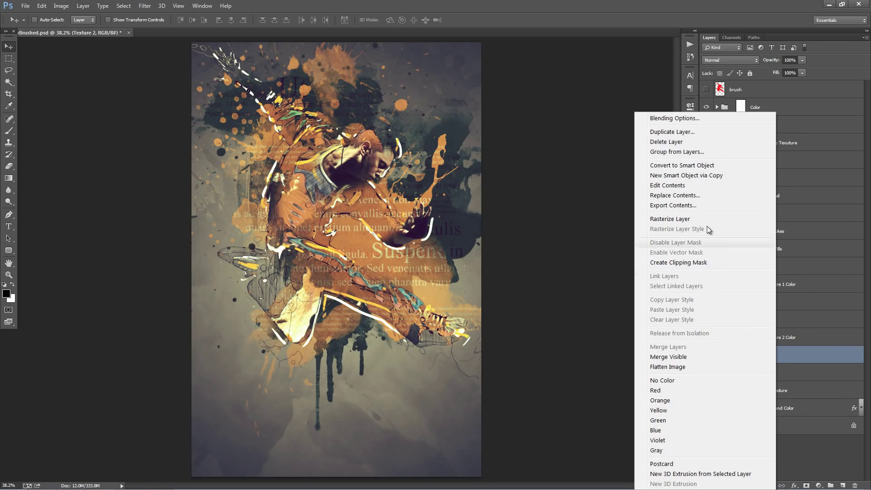
left_click(708, 195)
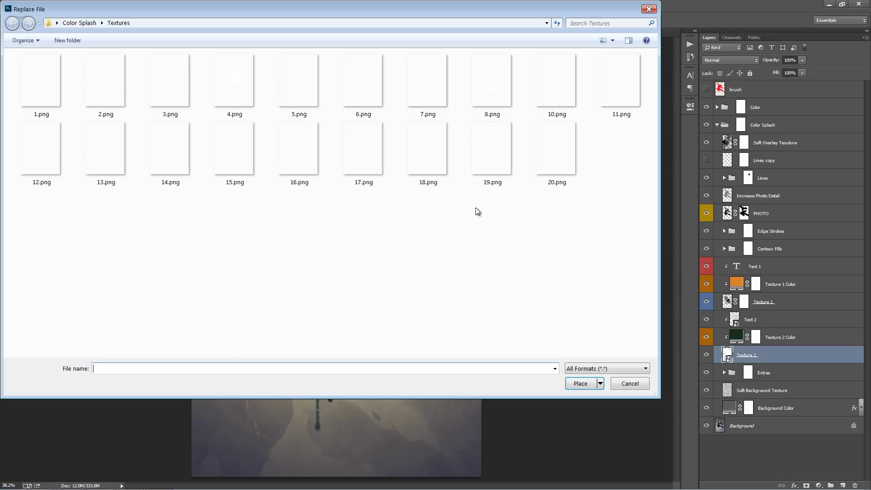
double_click(50, 91)
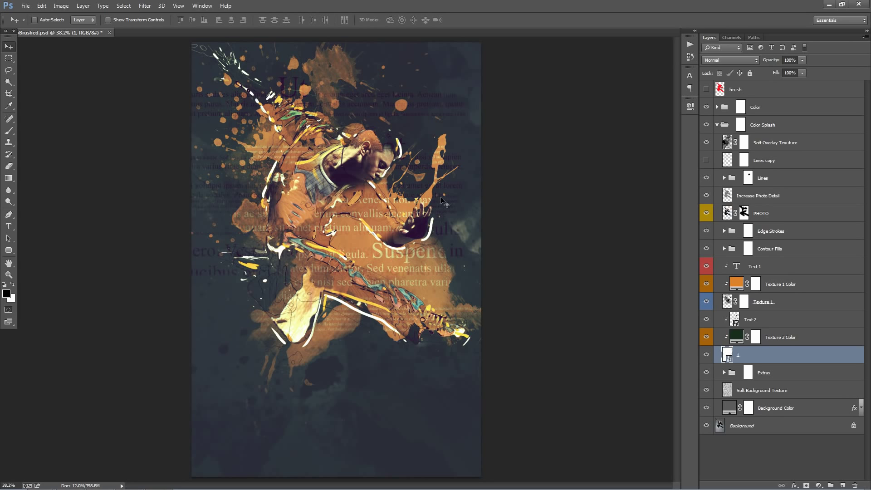
Scale the new texture down to about 23% and nudge it down and right
key("ctrl+minus")
key("ctrl+minus")
key("ctrl+minus")
key("ctrl+minus")
key("ctrl+minus")
key("ctrl+minus")
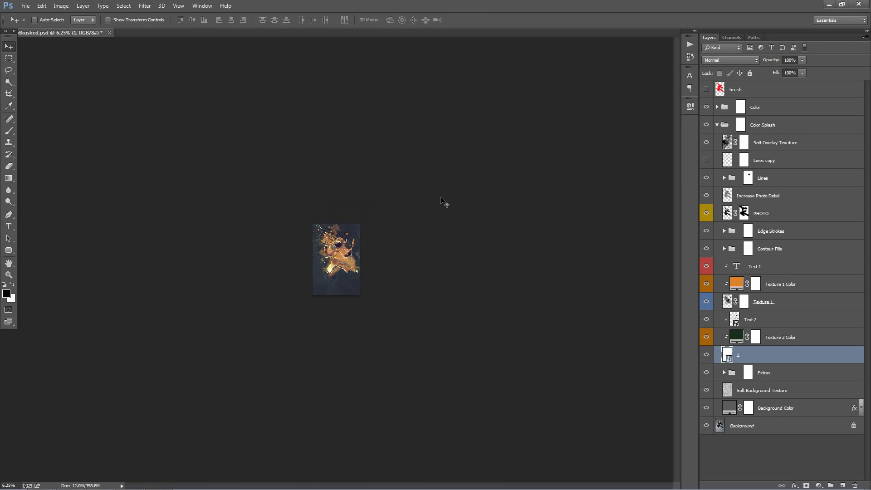
key("ctrl+t")
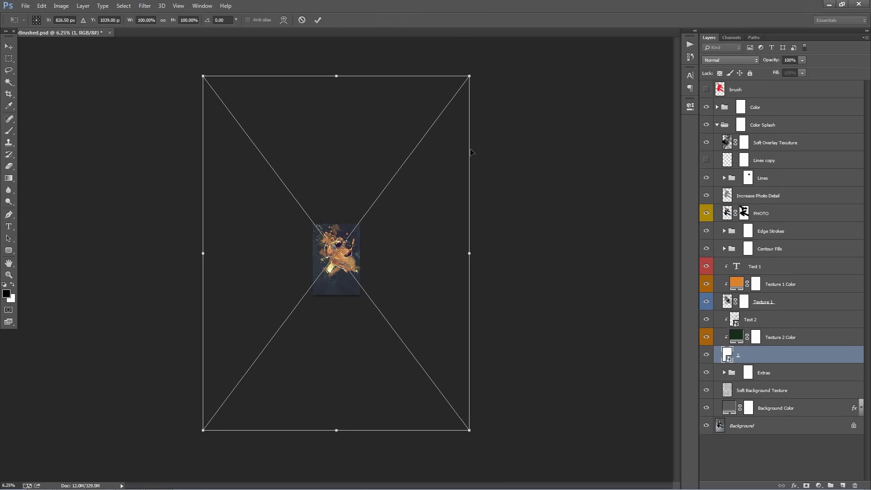
left_click_drag(469, 76, 347, 201)
key("Return")
key("ctrl+0")
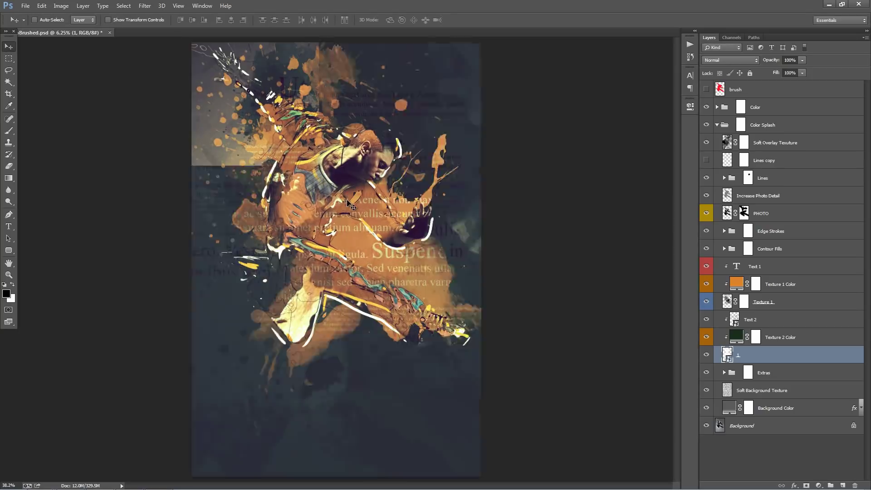
left_click_drag(378, 164, 393, 186)
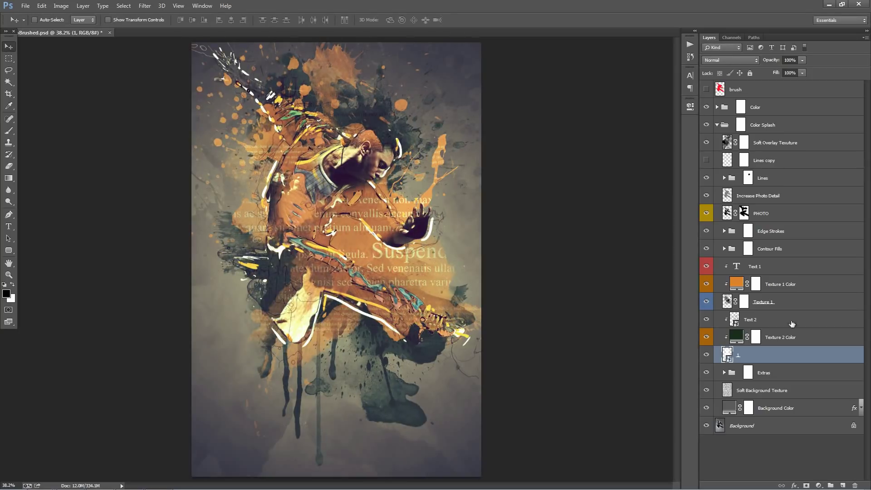
Change the Texture 2 Color fill from dark green to teal blue #1f94bf
double_click(736, 337)
mouse_move(666, 144)
left_mouse_down()
mouse_move(514, 3)
mouse_move(637, 188)
mouse_move(695, 98)
mouse_move(724, 104)
mouse_move(725, 122)
left_mouse_up()
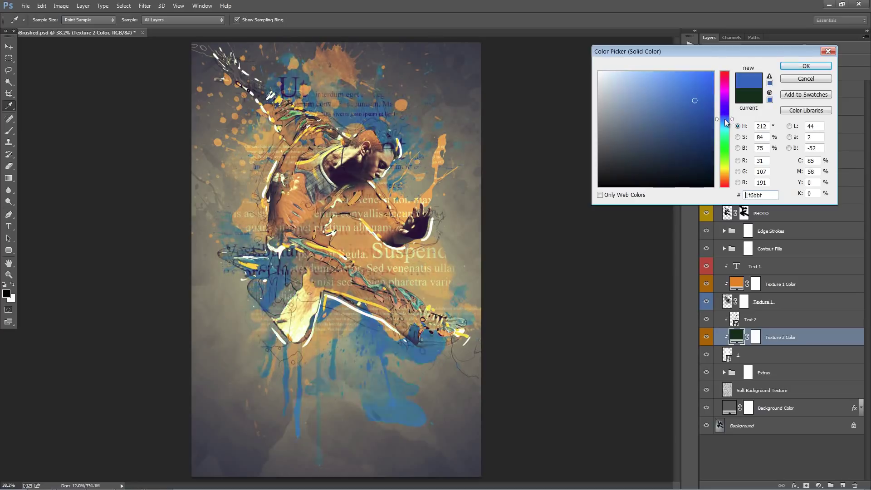
left_click_drag(724, 119, 722, 125)
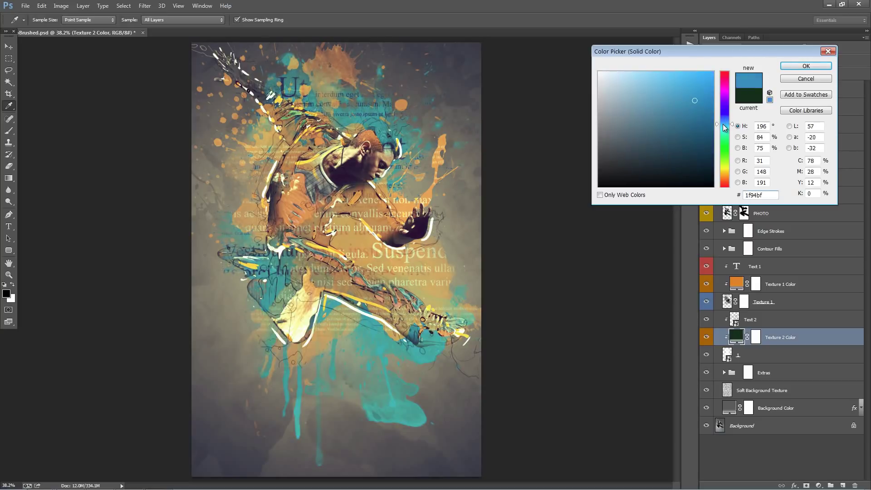
left_click(803, 66)
key("v")
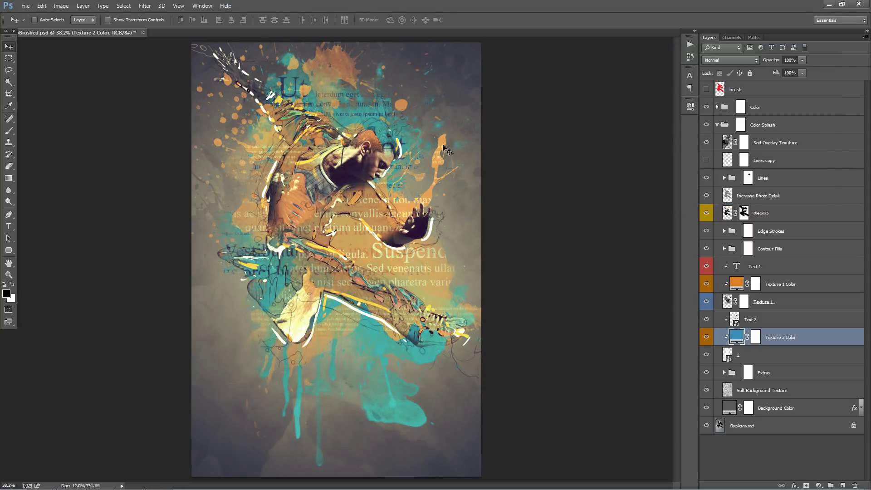